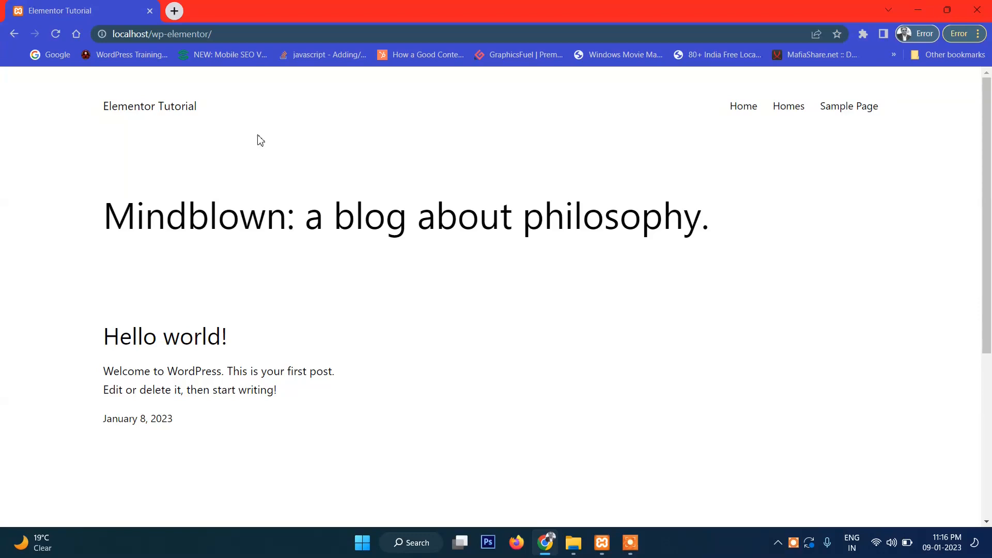
# - Open the site's /wp-admin address in a new tab, log in, and dismiss the password warning
pyautogui.click(234, 33)
pyautogui.hotkey('ctrl', 'c')
pyautogui.click(174, 11)
pyautogui.hotkey('ctrl', 'v')
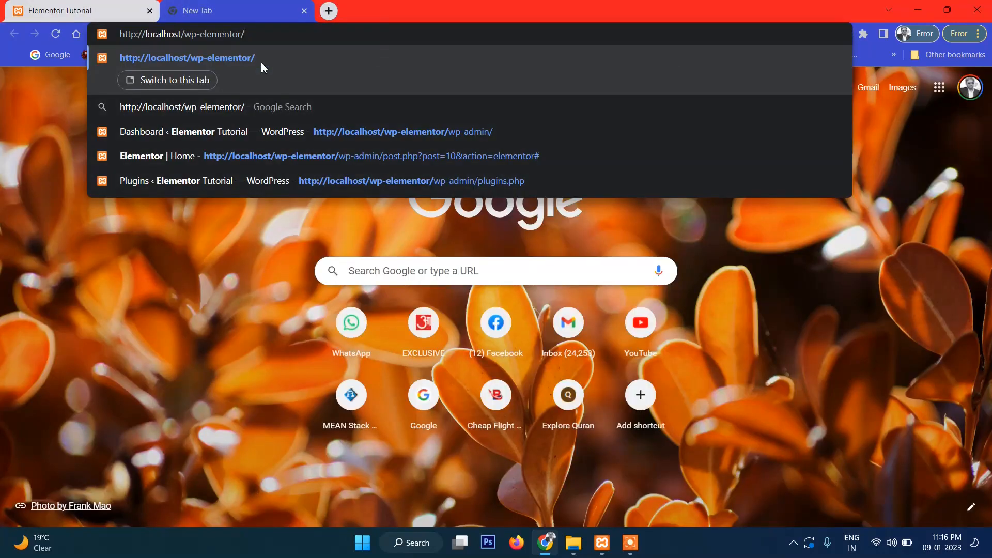
pyautogui.write('wp-admin/')
pyautogui.press('Return')
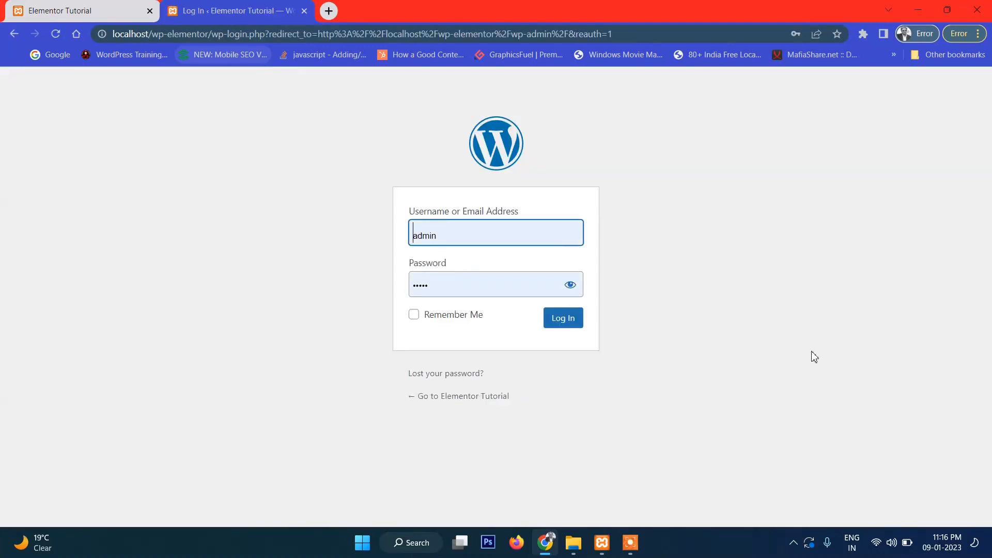
pyautogui.click(558, 320)
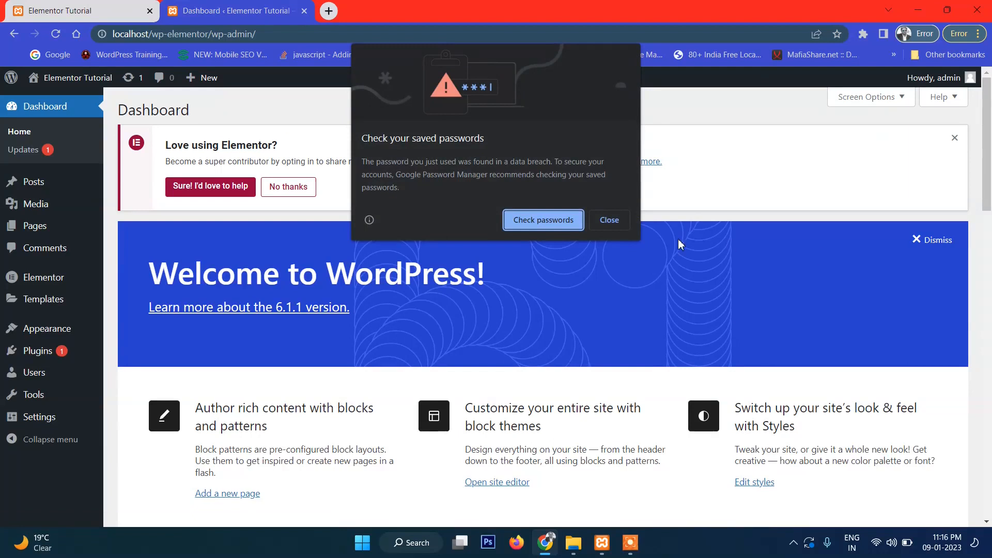
pyautogui.click(609, 220)
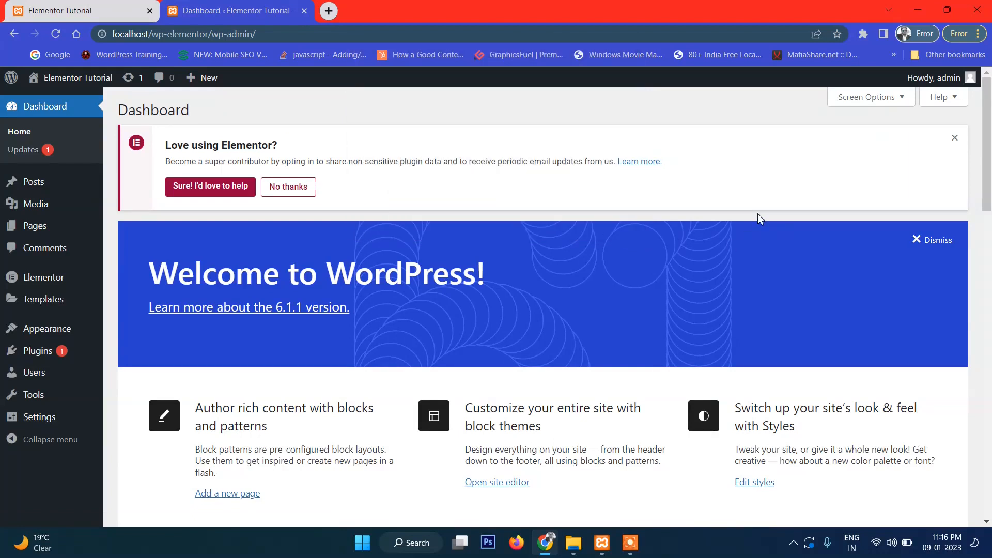
# - Show the All Pages list in the admin
pyautogui.moveTo(85, 230)
pyautogui.click(136, 233)
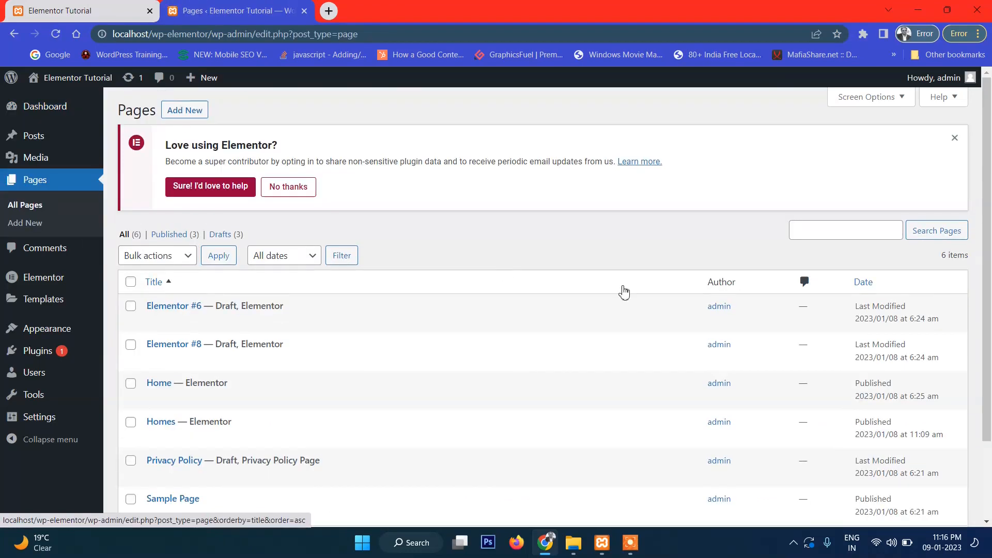
pyautogui.moveTo(589, 307)
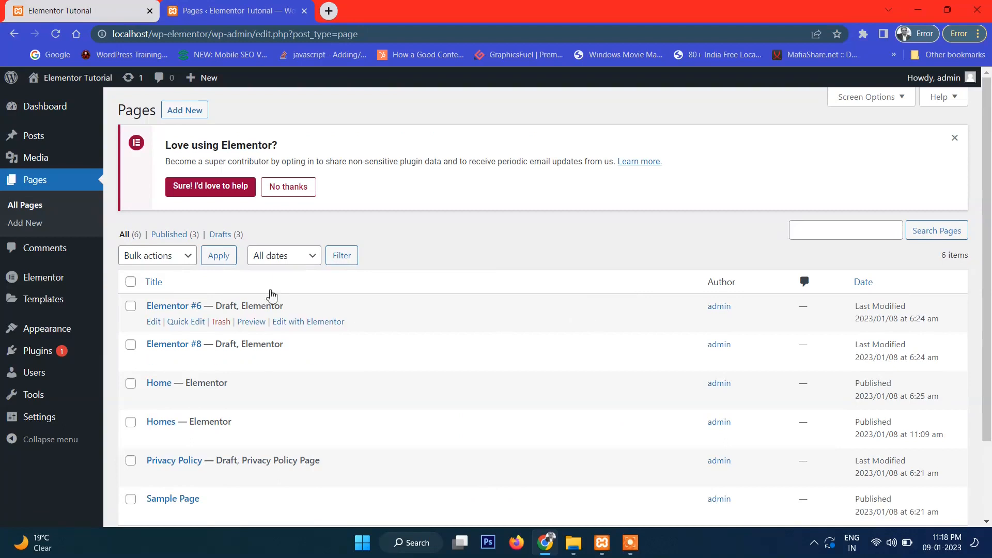
# - Add a page titled 'New Home Page' and confirm publishing in the pre-publish panel
pyautogui.click(193, 109)
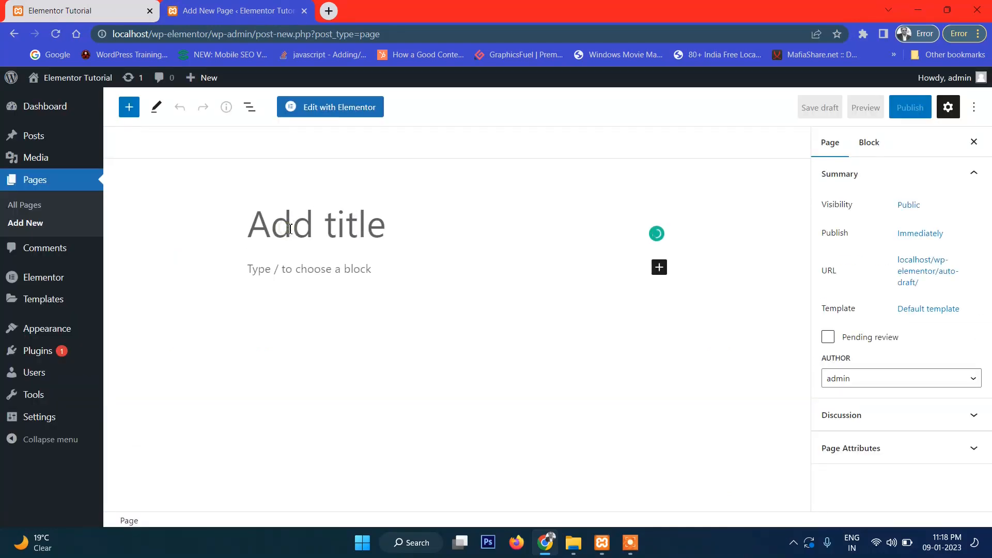
pyautogui.write('New H')
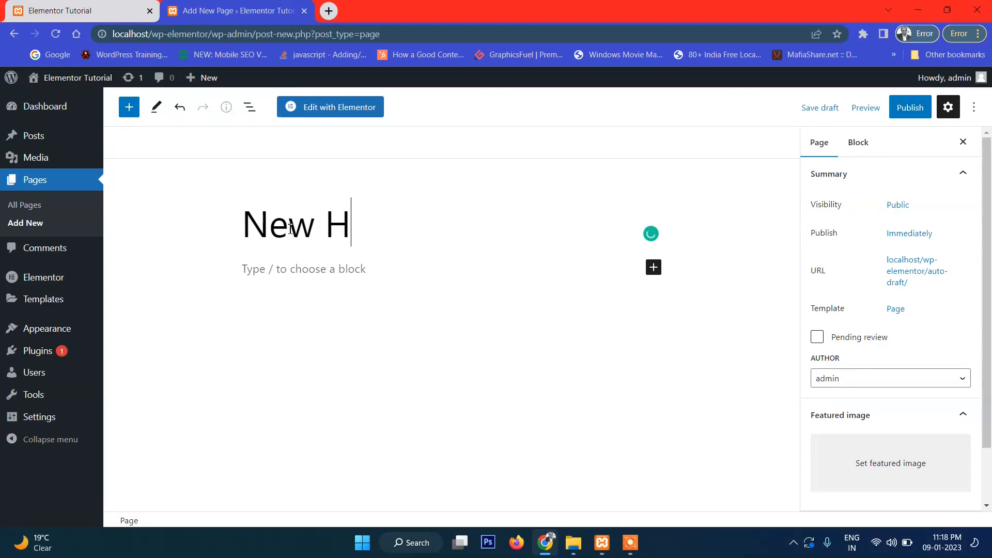
pyautogui.write('ome Page')
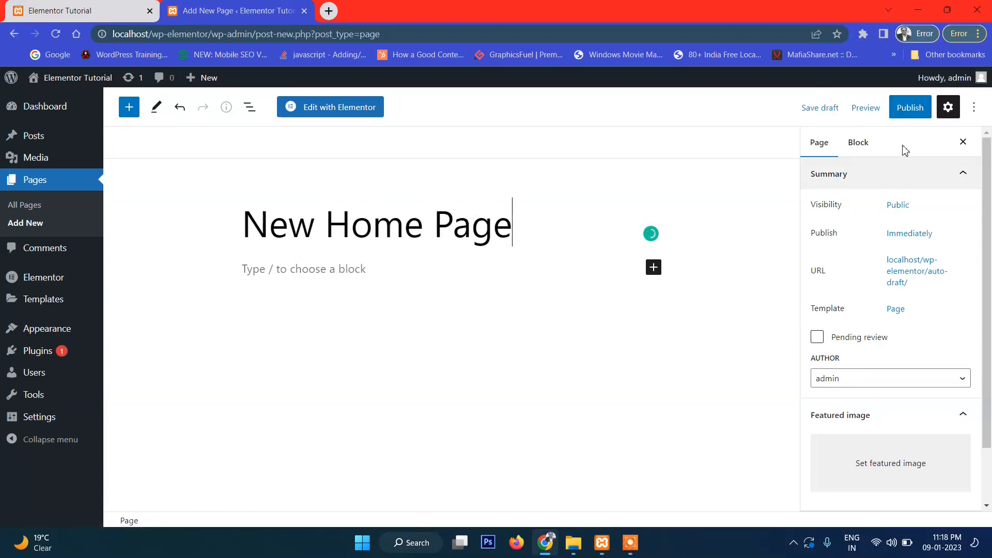
pyautogui.click(912, 111)
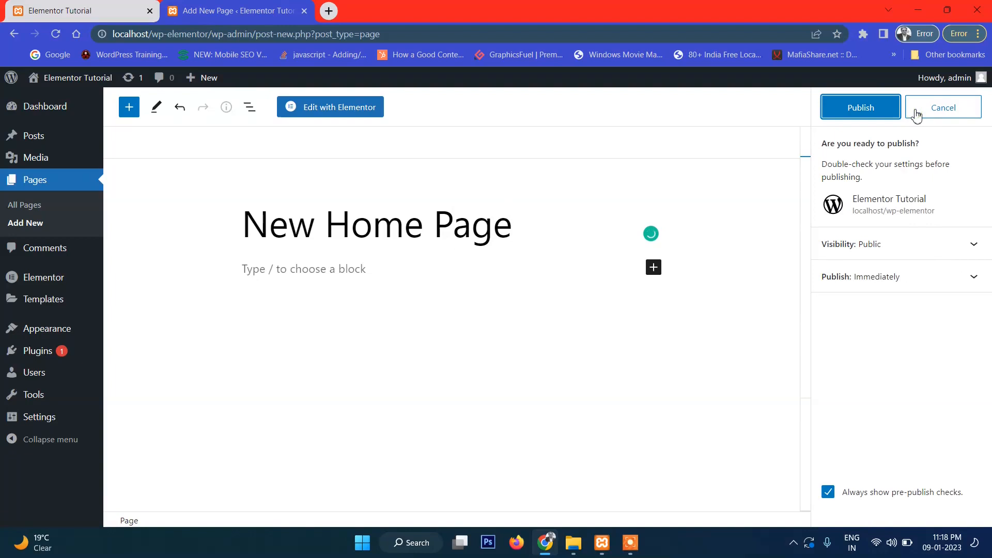
pyautogui.click(883, 112)
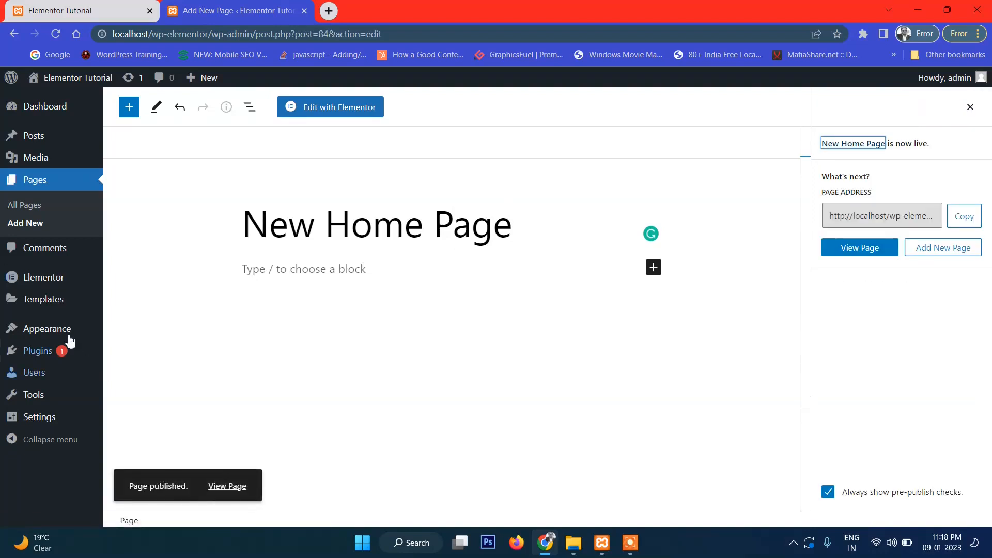
# - In Reading settings, set a static homepage to New Home Page and save
pyautogui.moveTo(45, 418)
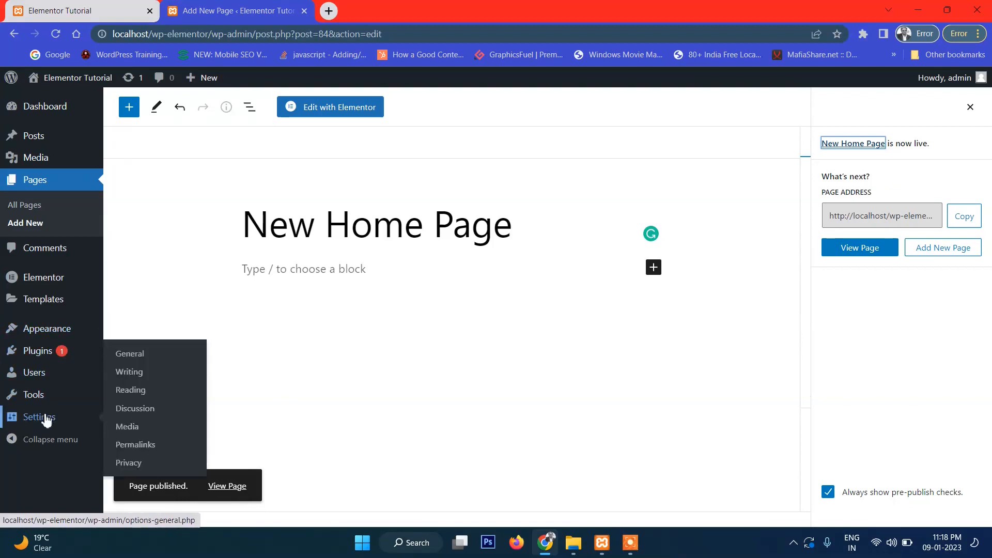
pyautogui.click(150, 396)
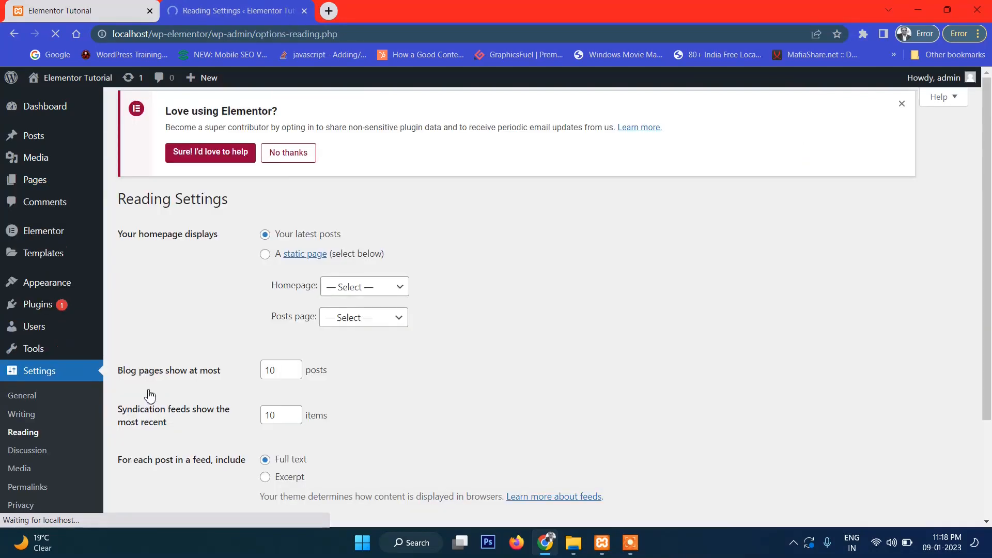
pyautogui.click(265, 259)
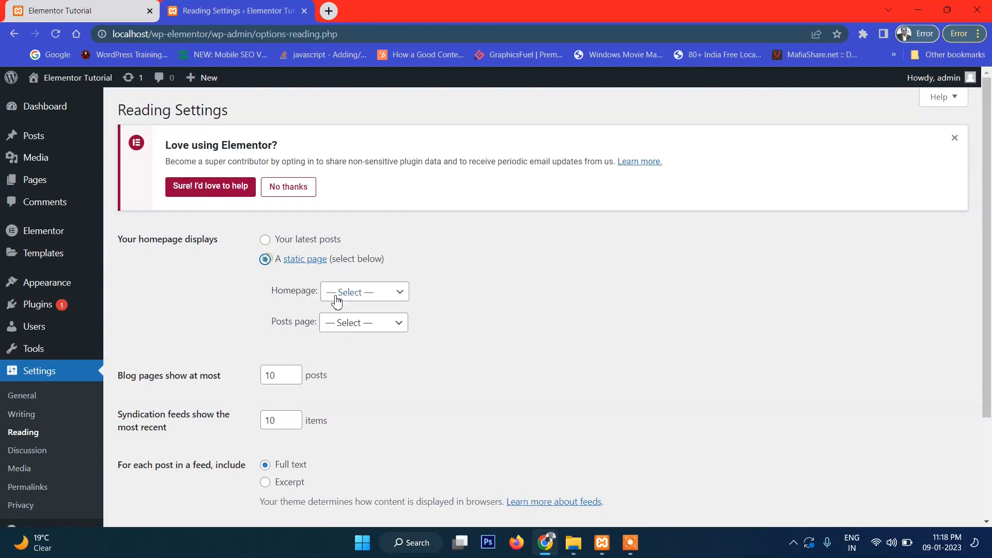
pyautogui.click(385, 292)
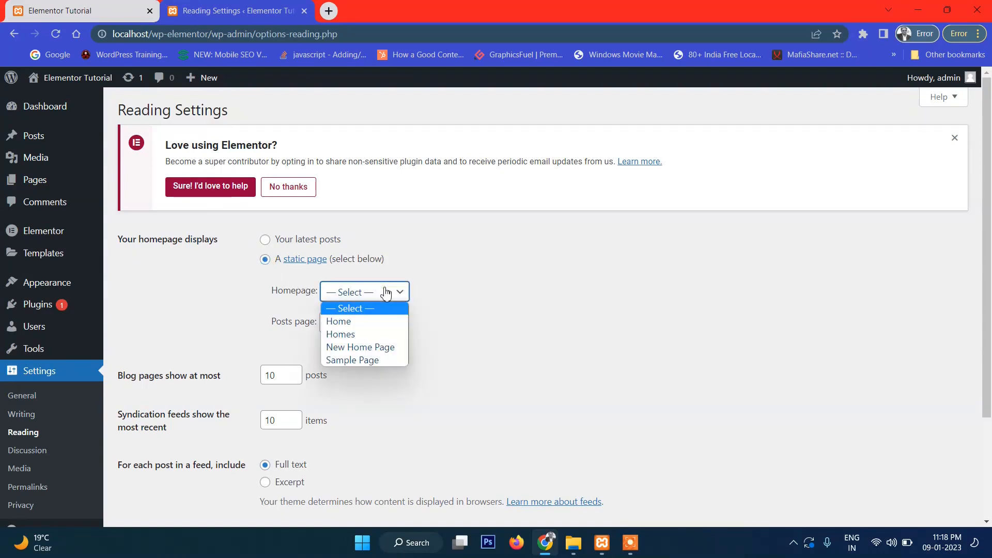
pyautogui.click(390, 346)
pyautogui.scroll(-3, 465, 333)
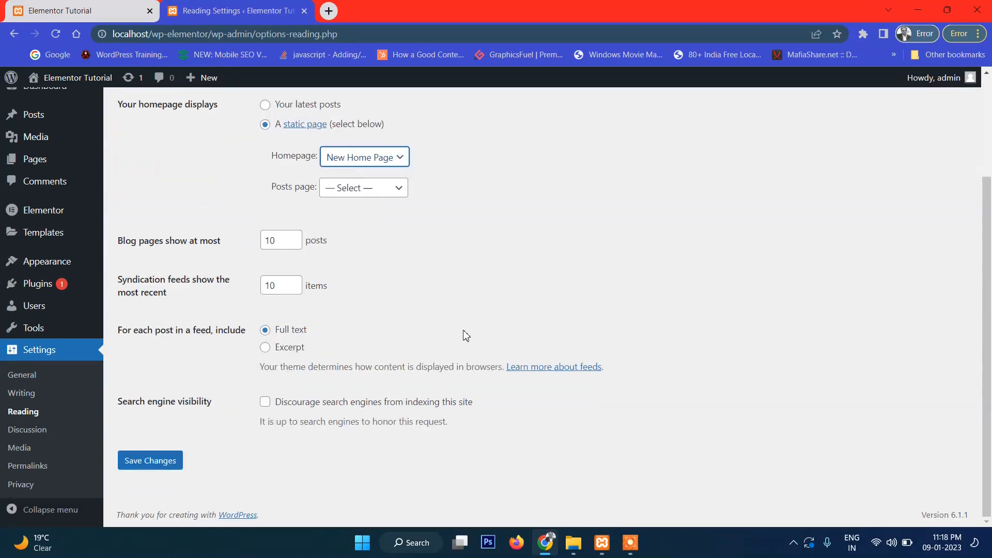
pyautogui.click(148, 460)
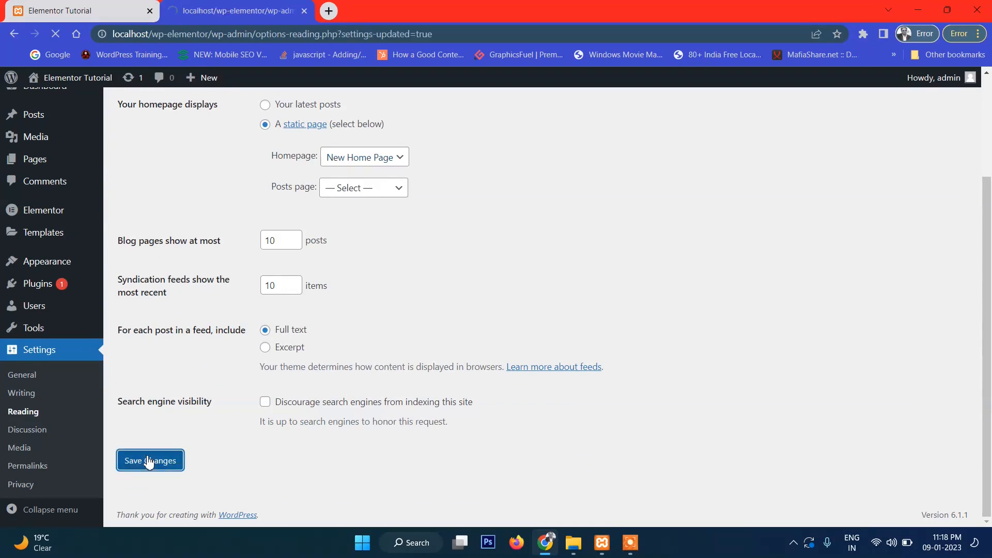
# - Check the header on the live site in a new tab, then return to the Dashboard
pyautogui.moveTo(96, 77)
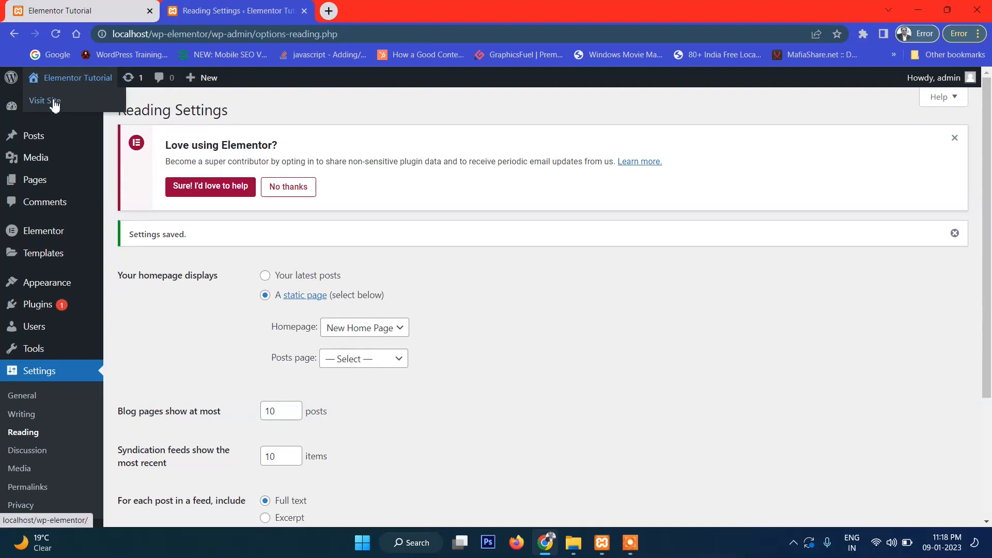
pyautogui.keyDown('ctrl'); pyautogui.click(52, 100); pyautogui.keyUp('ctrl')
pyautogui.click(332, 8)
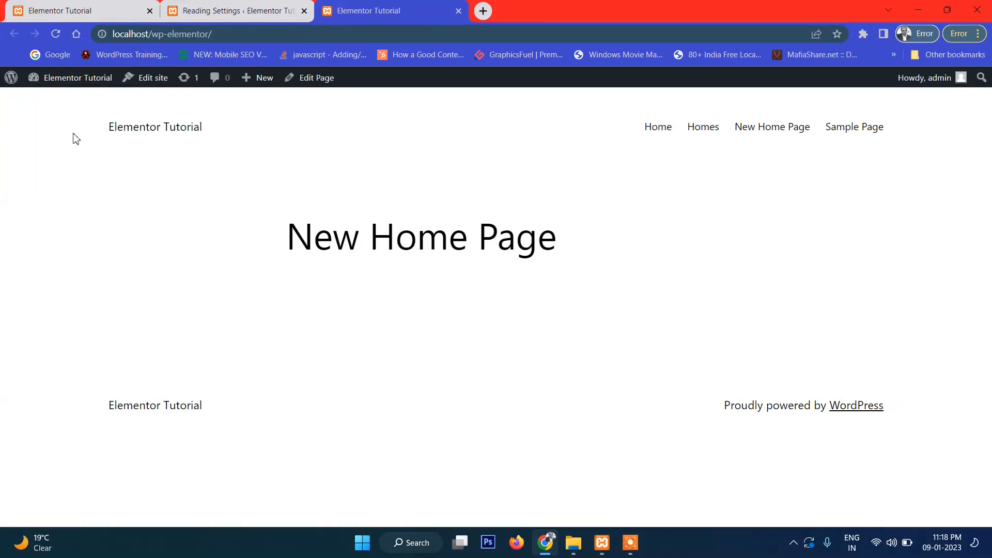
pyautogui.moveTo(49, 122); pyautogui.dragTo(908, 113)
pyautogui.click(906, 109)
pyautogui.moveTo(93, 135); pyautogui.dragTo(990, 133)
pyautogui.click(378, 395)
pyautogui.moveTo(31, 82)
pyautogui.click(52, 103)
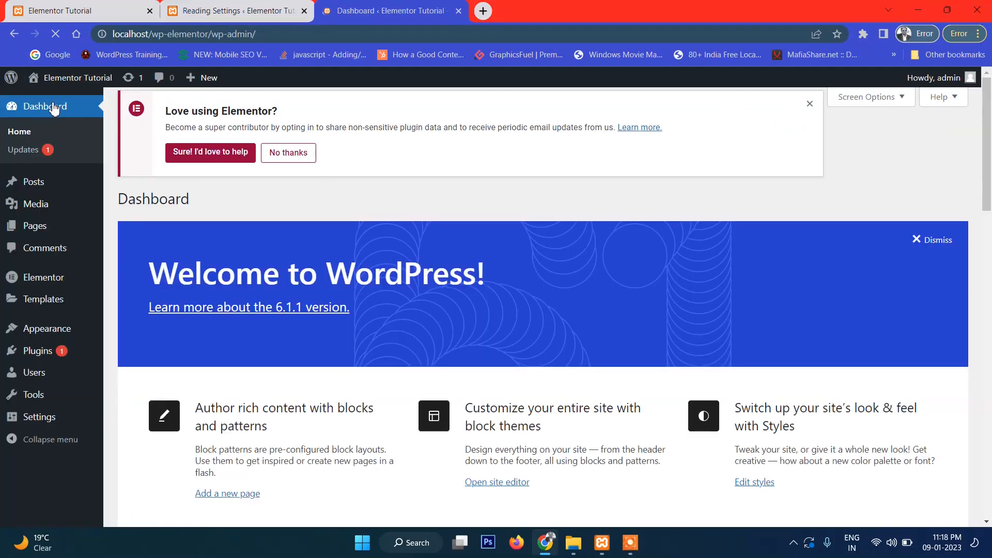
# - Update Elementor from the Installed Plugins list to version 3.10.0
pyautogui.moveTo(100, 358)
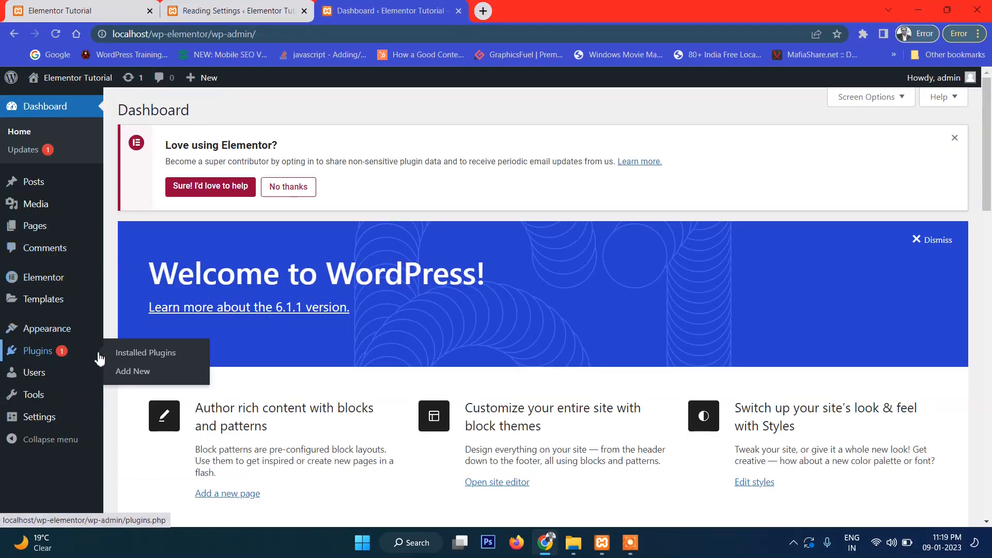
pyautogui.click(136, 357)
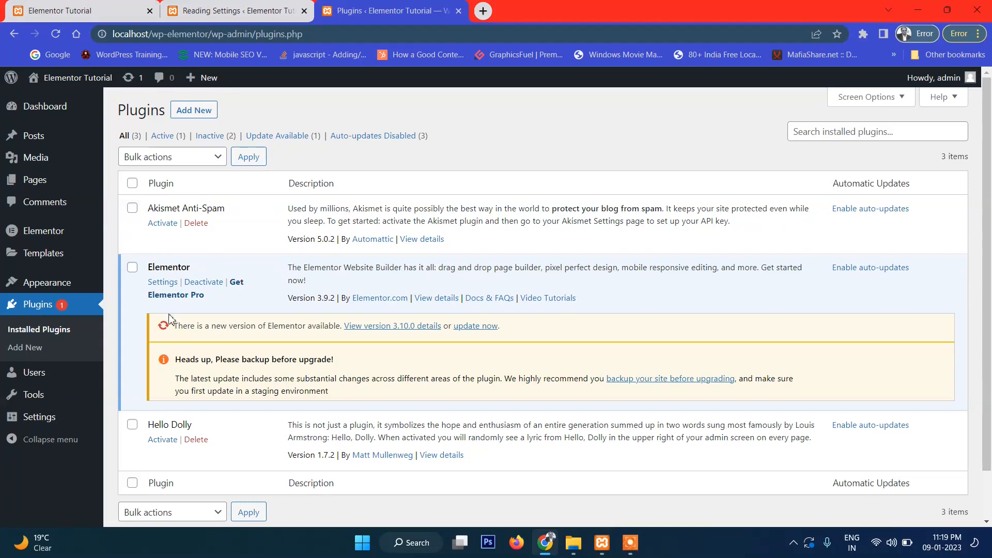
pyautogui.click(476, 326)
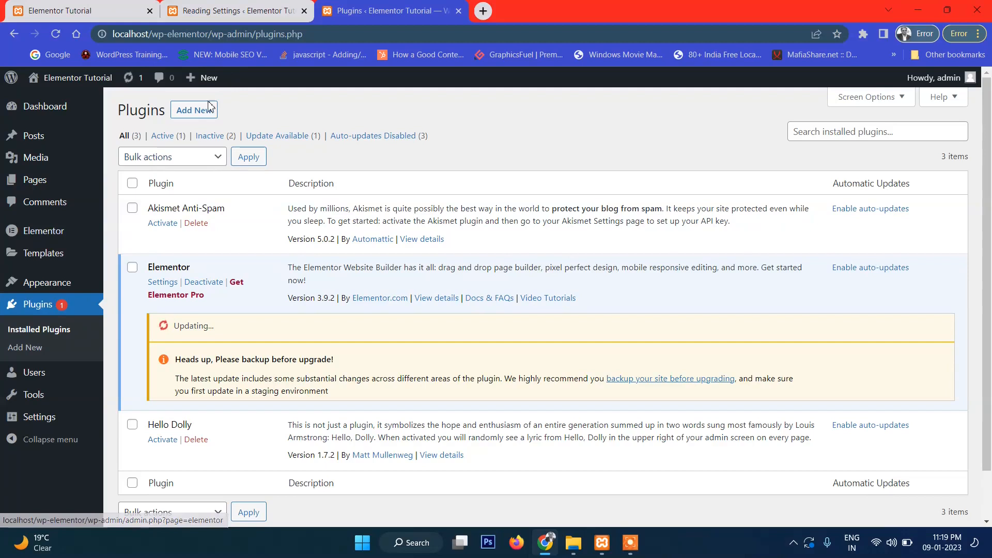
# - Open Add Plugins in a new tab, then close the maintenance notice tab
pyautogui.rightClick(198, 117)
pyautogui.click(238, 125)
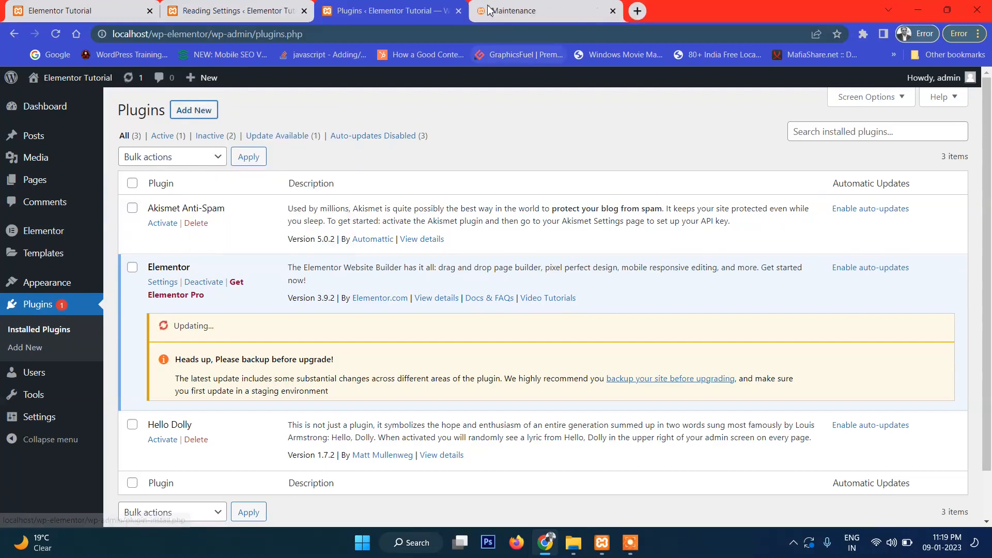
pyautogui.click(542, 10)
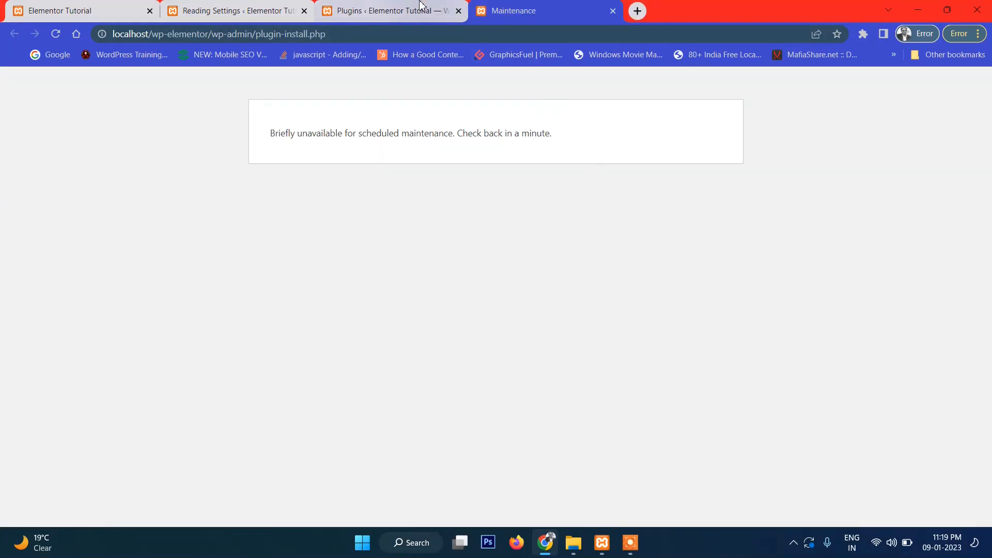
pyautogui.click(613, 11)
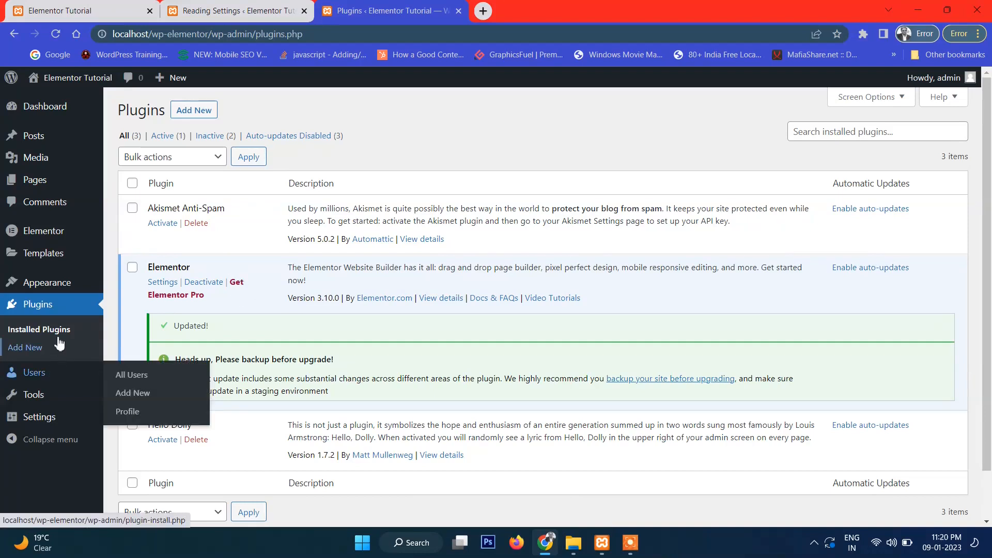
# - Search plugins for 'elementor header', then install and activate Elementor Header & Footer Builder
pyautogui.click(200, 109)
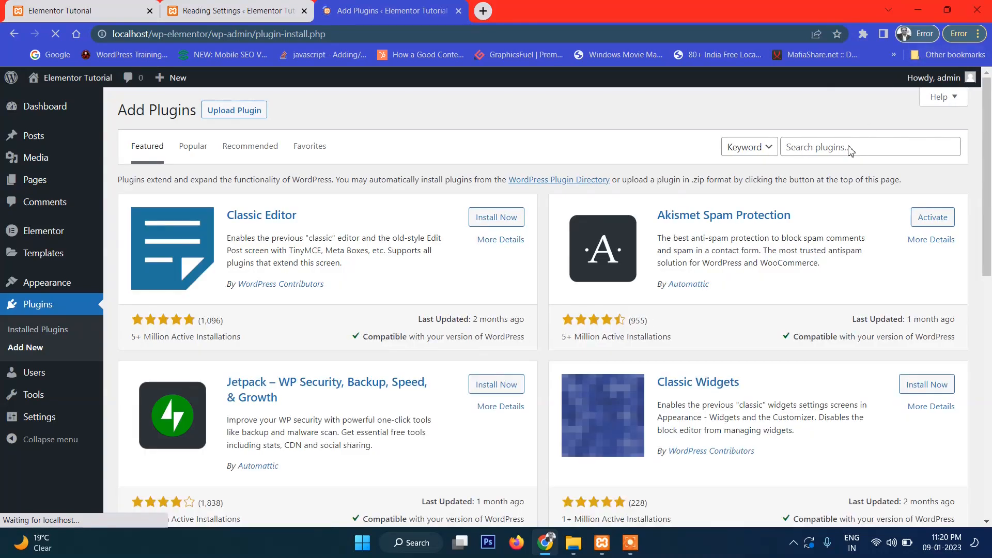
pyautogui.click(850, 147)
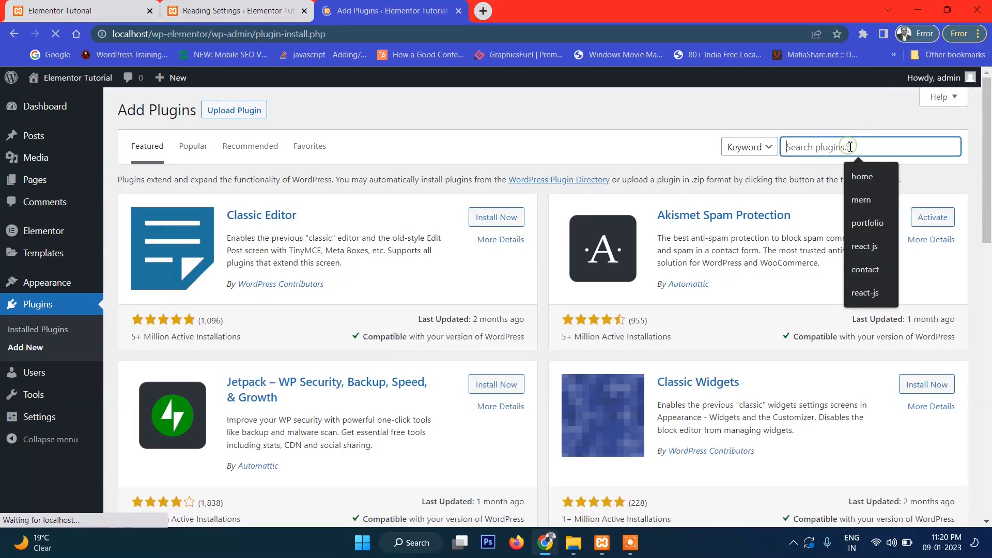
pyautogui.write('el')
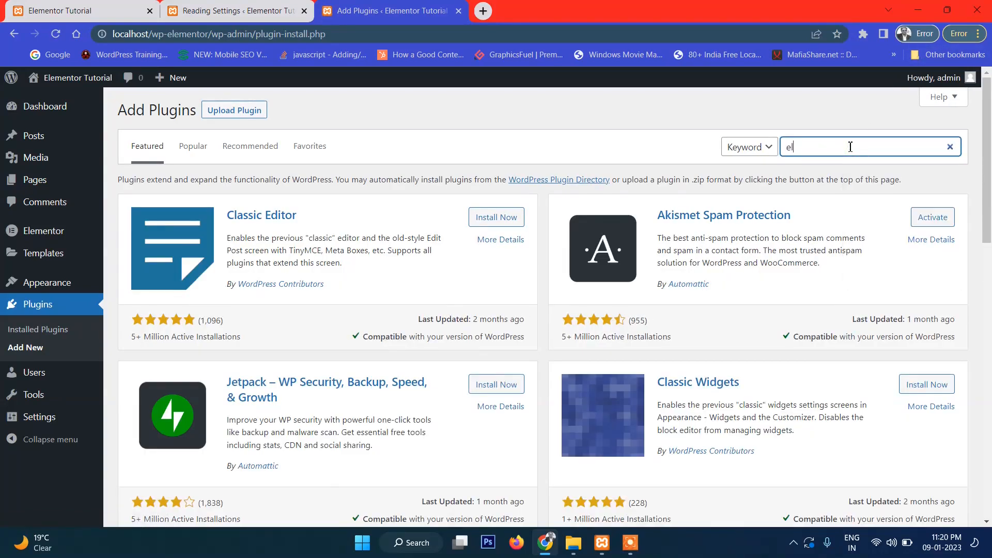
pyautogui.write('ementor header')
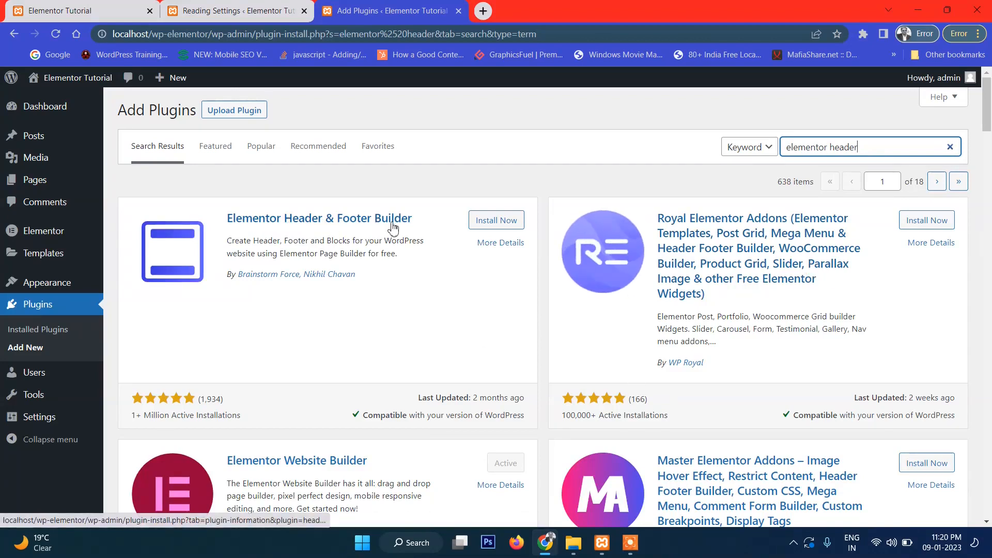
pyautogui.click(494, 222)
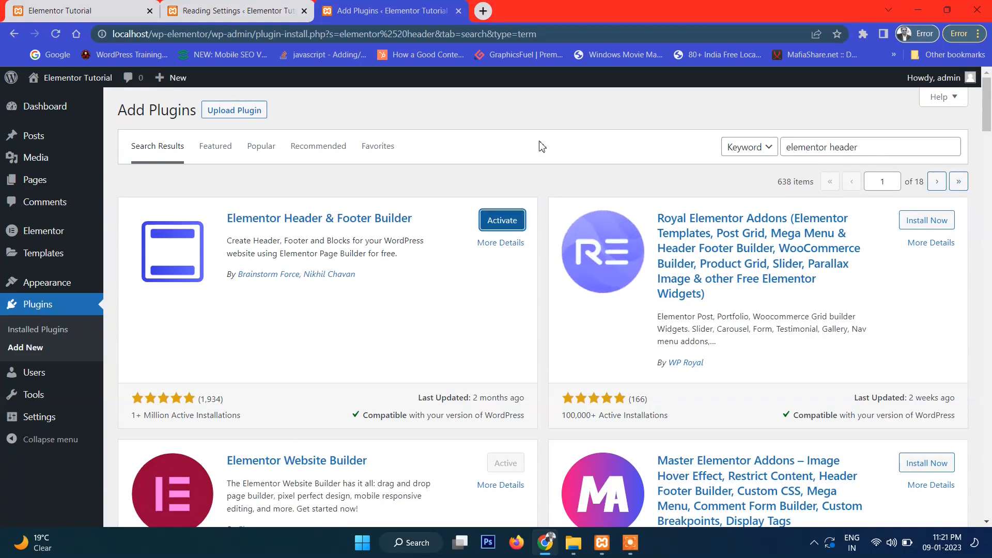
pyautogui.click(517, 226)
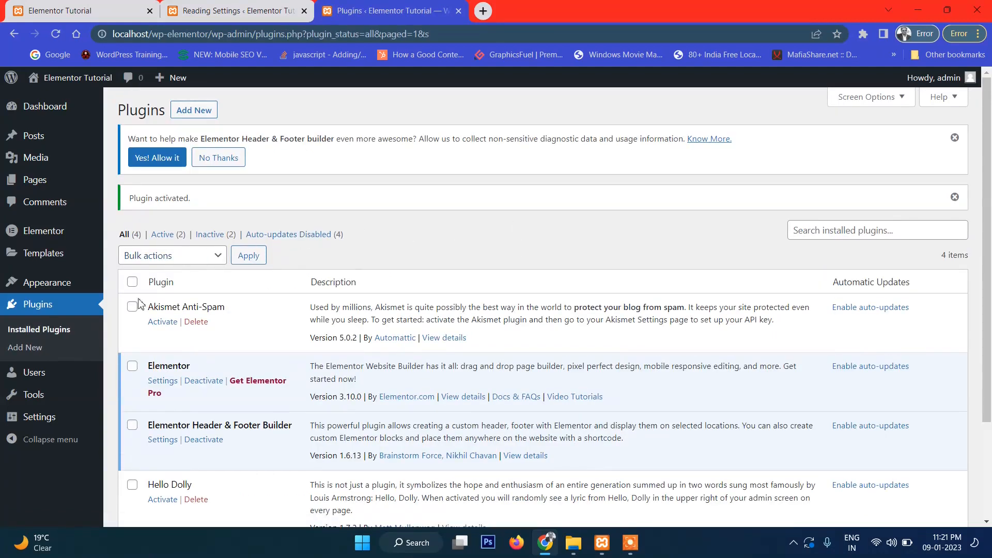
# - Open the Header & Footer Builder template list and trash the Footer and Header templates
pyautogui.moveTo(47, 287)
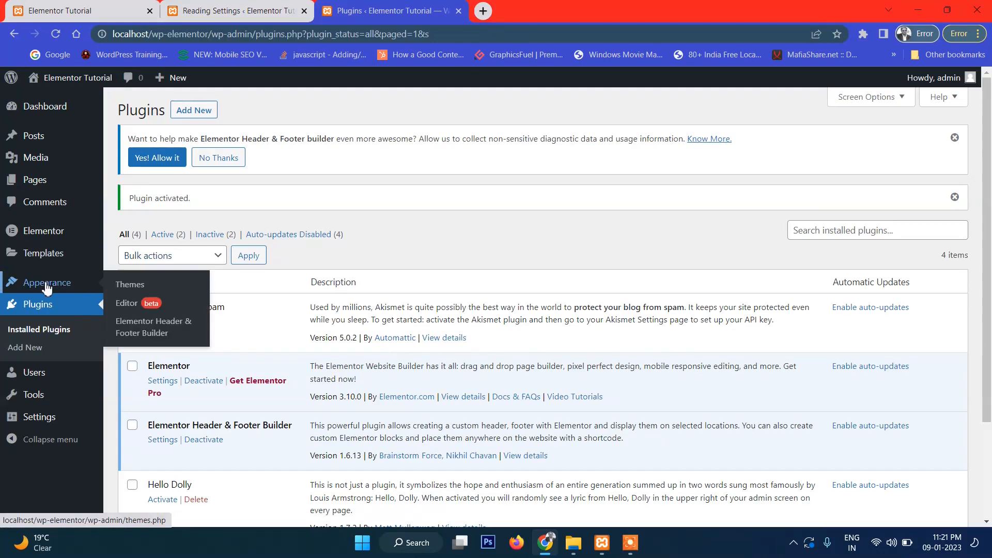
pyautogui.hotkey('ctrl', '1')
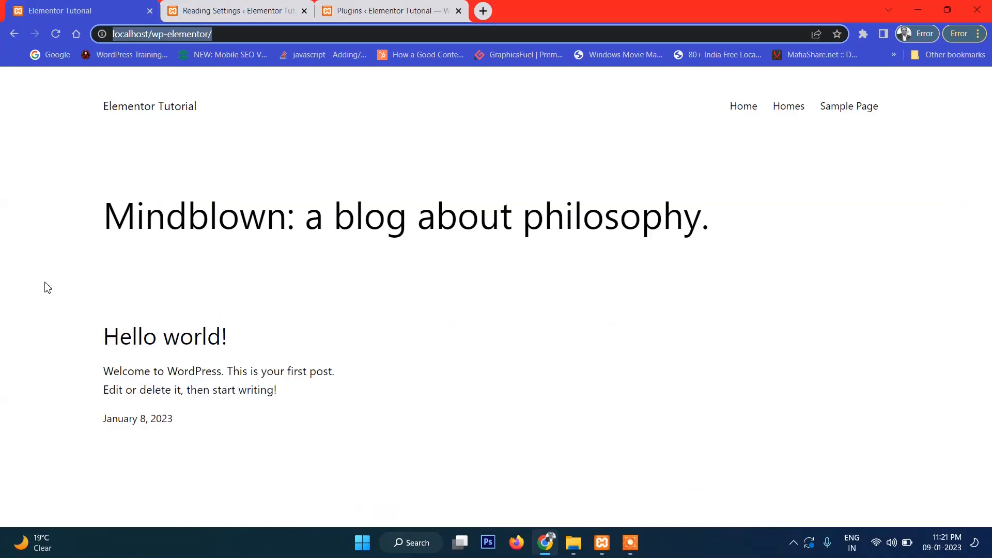
pyautogui.click(487, 285)
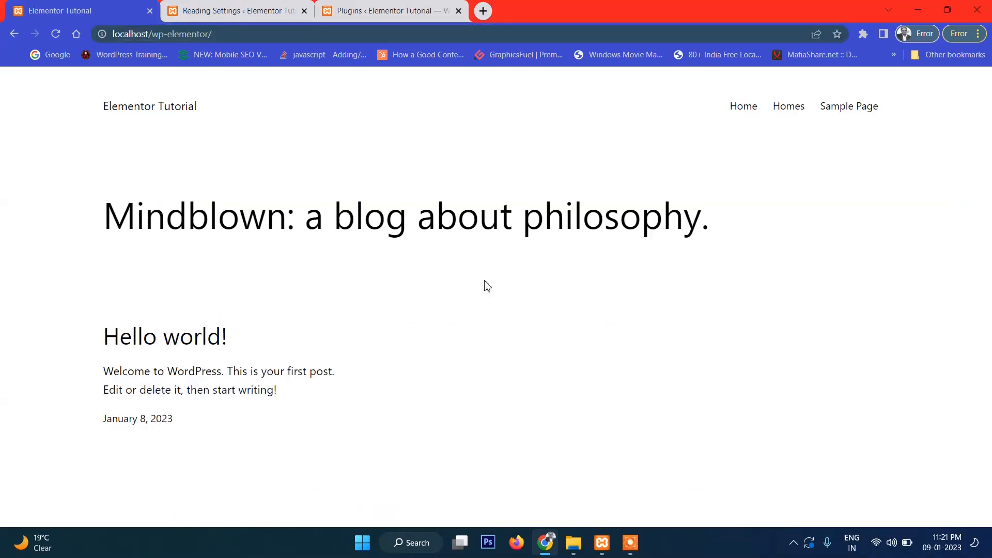
pyautogui.click(359, 11)
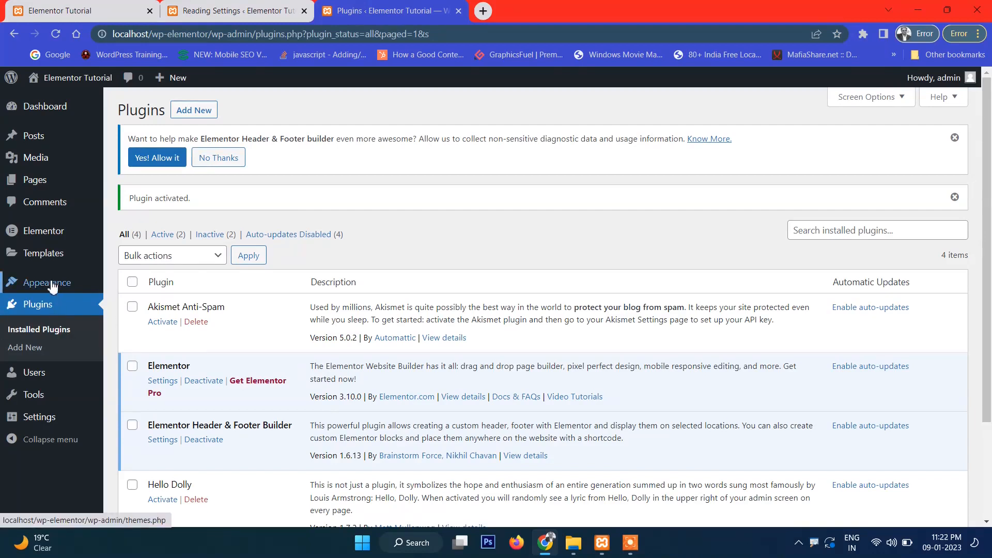
pyautogui.moveTo(62, 282)
pyautogui.click(132, 334)
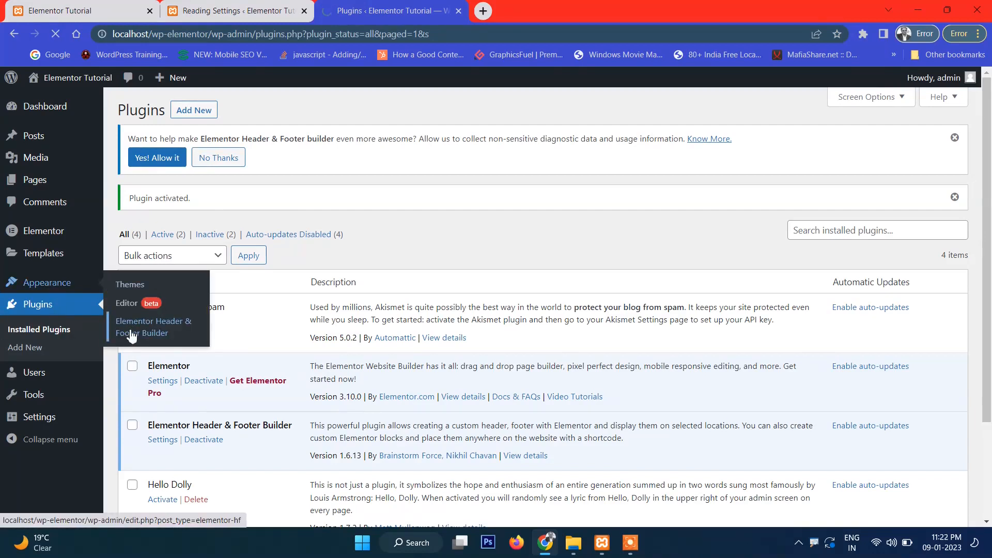
pyautogui.scroll(-1, 373, 302)
pyautogui.scroll(-1, 373, 301)
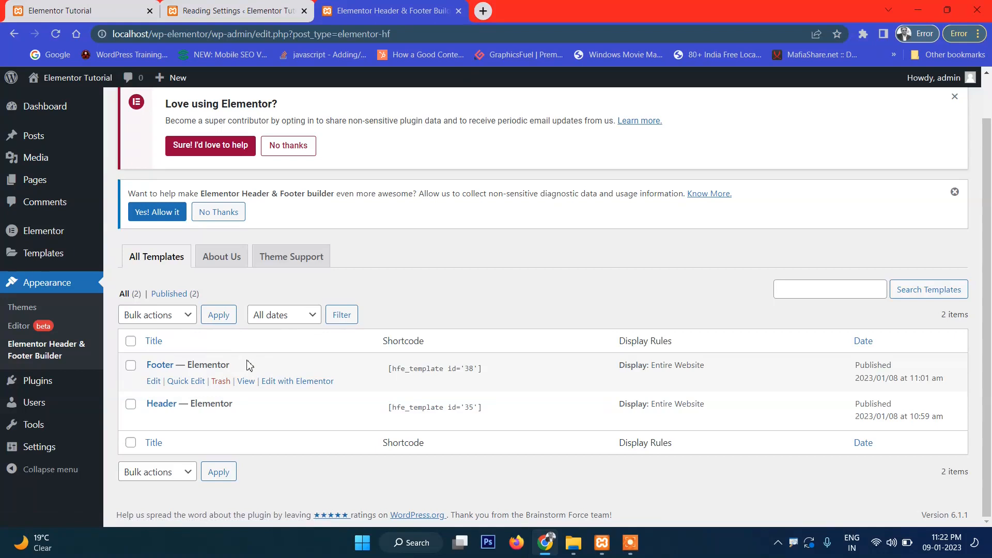
pyautogui.click(221, 382)
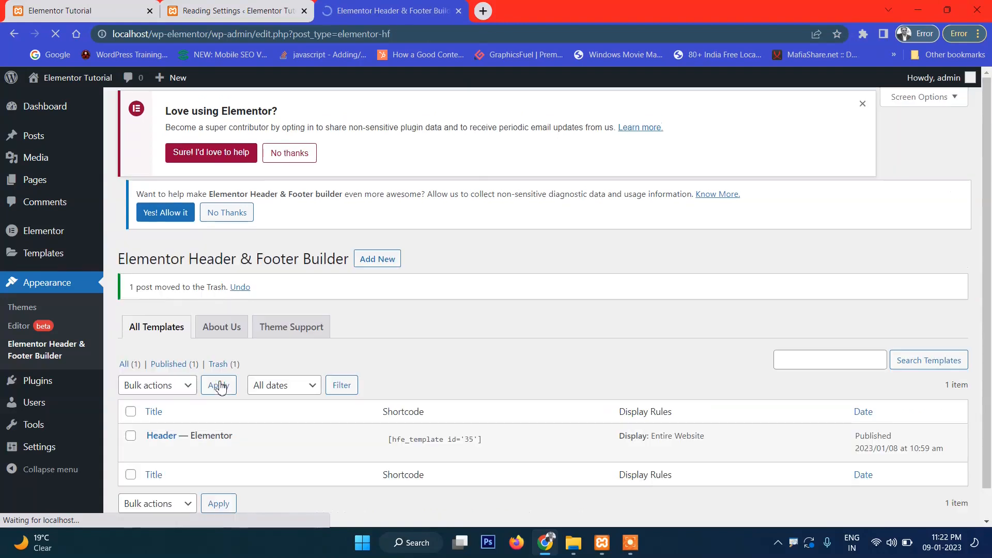
pyautogui.scroll(-1, 207, 443)
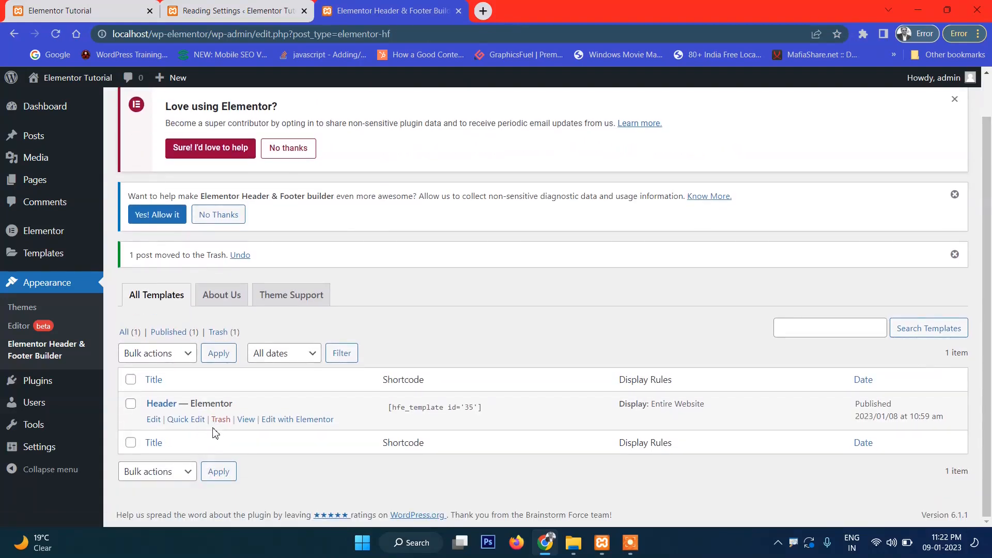
pyautogui.click(219, 421)
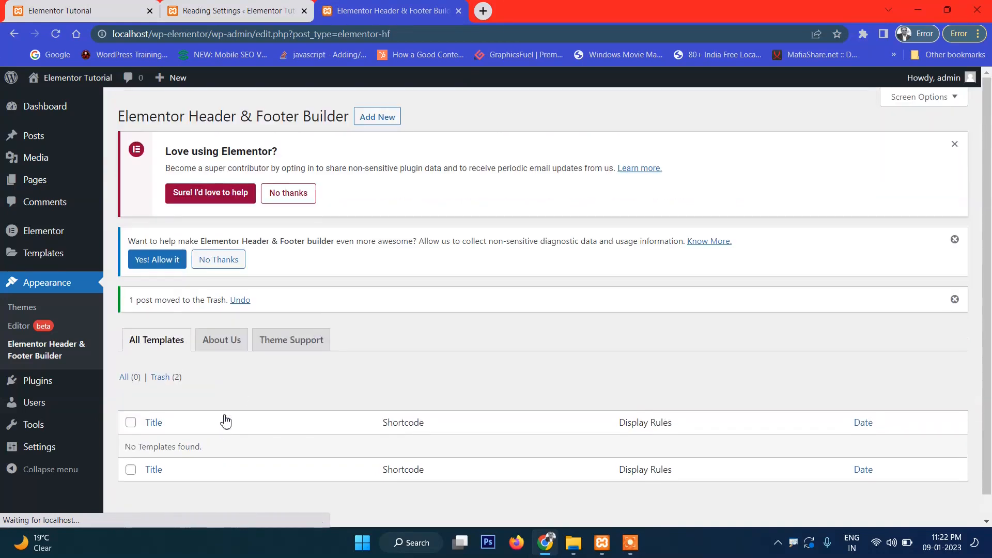
# - Permanently delete both trashed templates using Bulk actions > Delete permanently
pyautogui.click(162, 383)
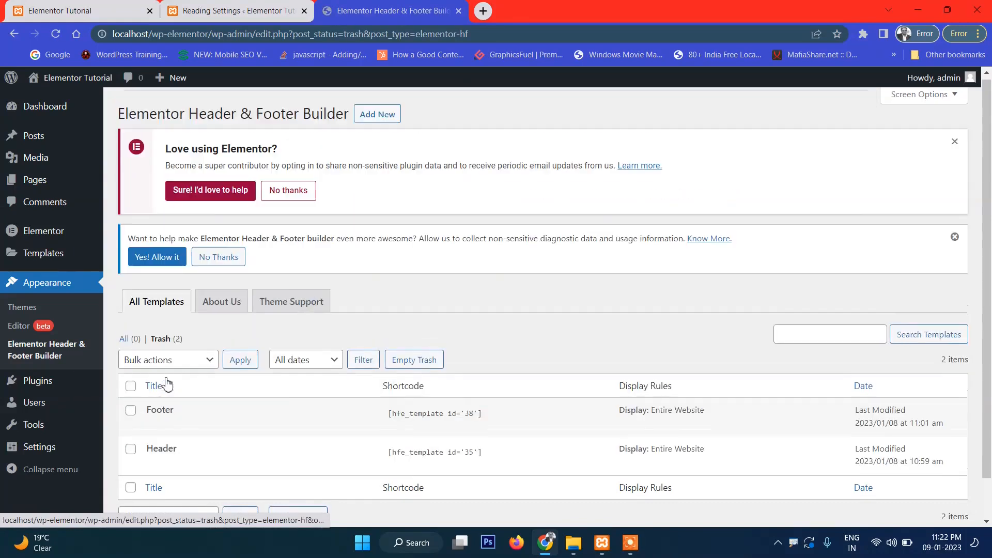
pyautogui.scroll(-1, 163, 382)
pyautogui.click(131, 342)
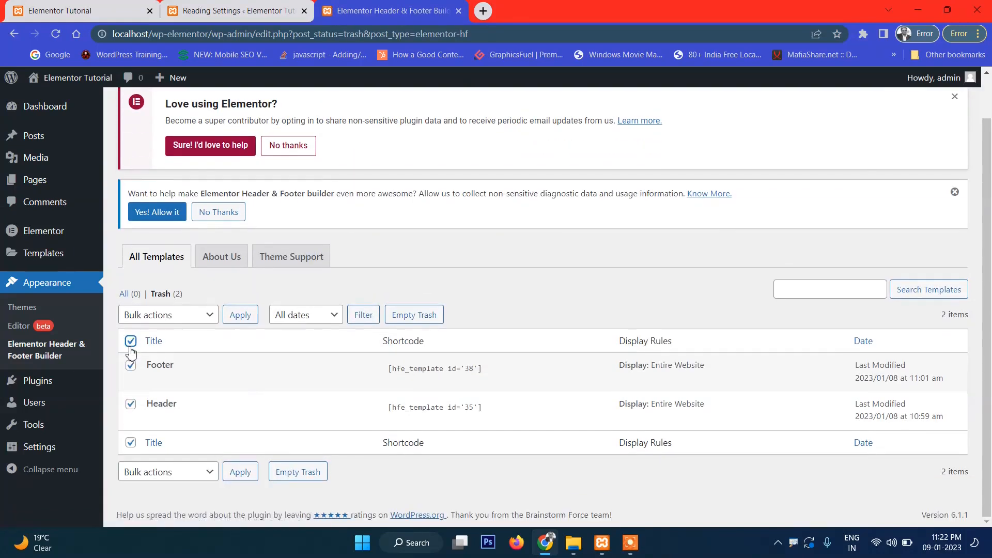
pyautogui.click(185, 472)
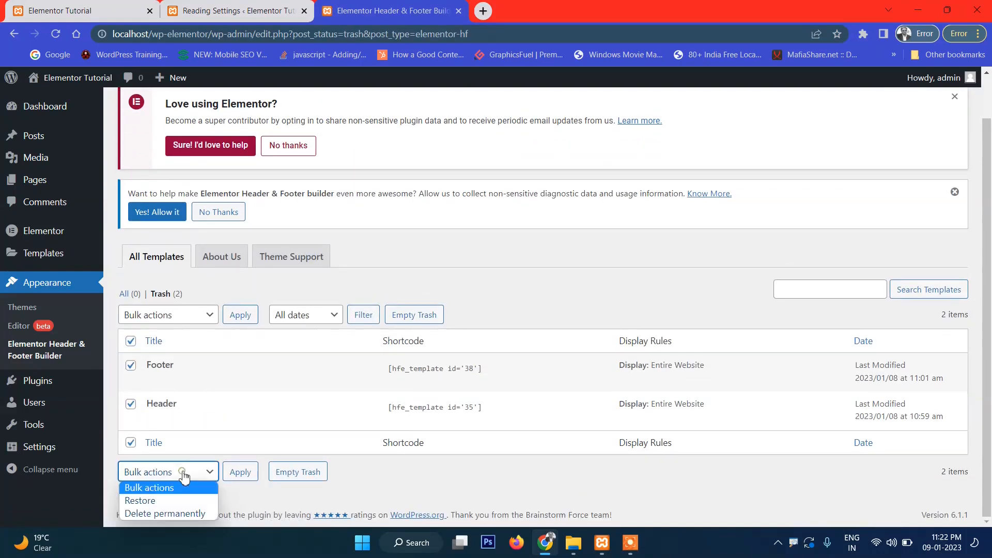
pyautogui.click(174, 512)
pyautogui.click(240, 474)
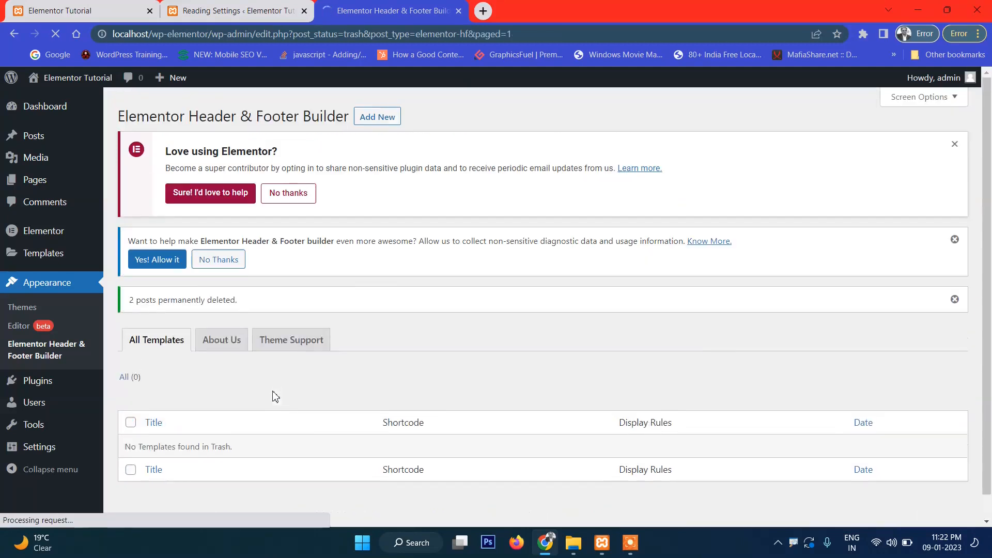
pyautogui.click(160, 344)
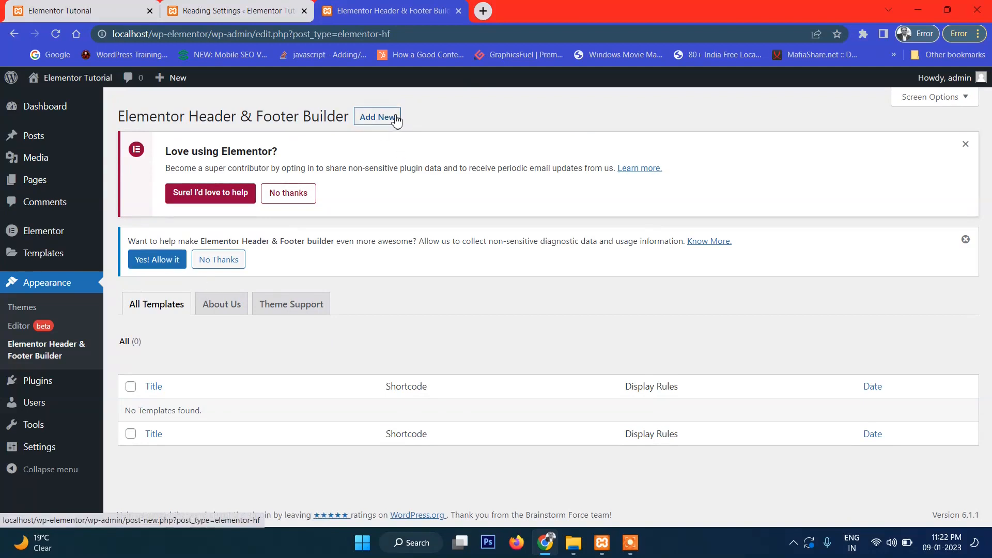
# - Add a new template titled 'Header' and set its Type of Template to Header
pyautogui.hotkey('ctrl', '1')
pyautogui.moveTo(369, 126)
pyautogui.mouseDown()
pyautogui.moveTo(412, 156)
pyautogui.moveTo(462, 119)
pyautogui.mouseUp()
pyautogui.press('Escape')
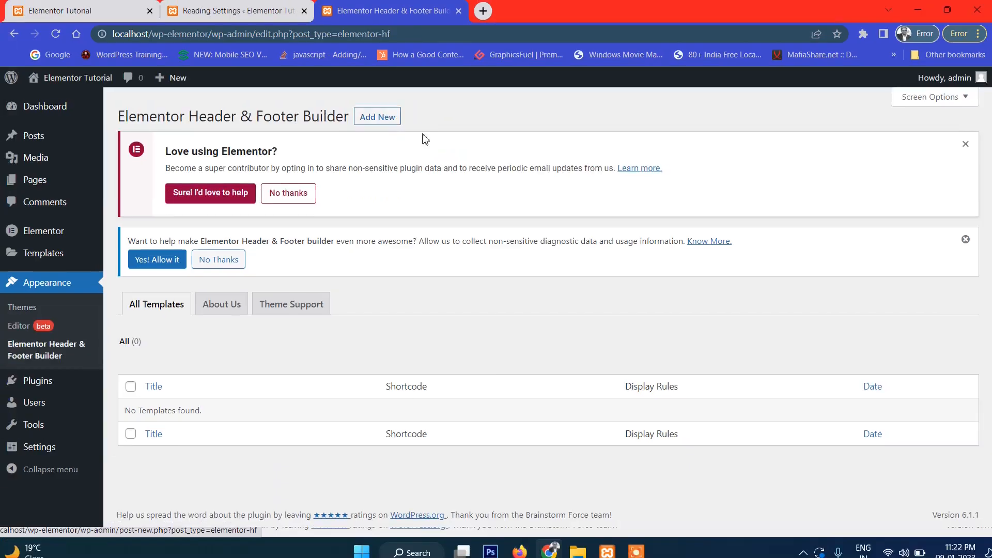
pyautogui.click(377, 118)
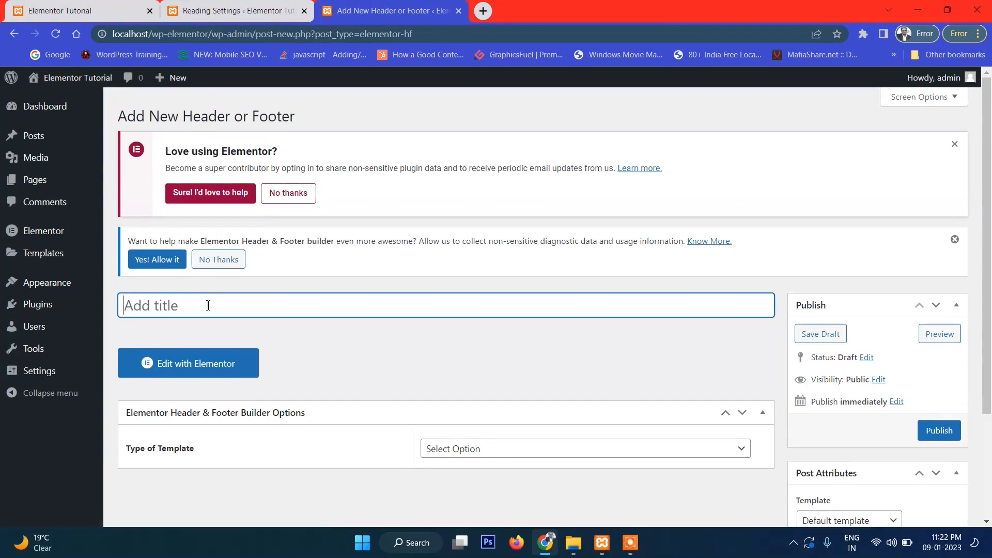
pyautogui.scroll(-3, 210, 305)
pyautogui.scroll(3, 289, 243)
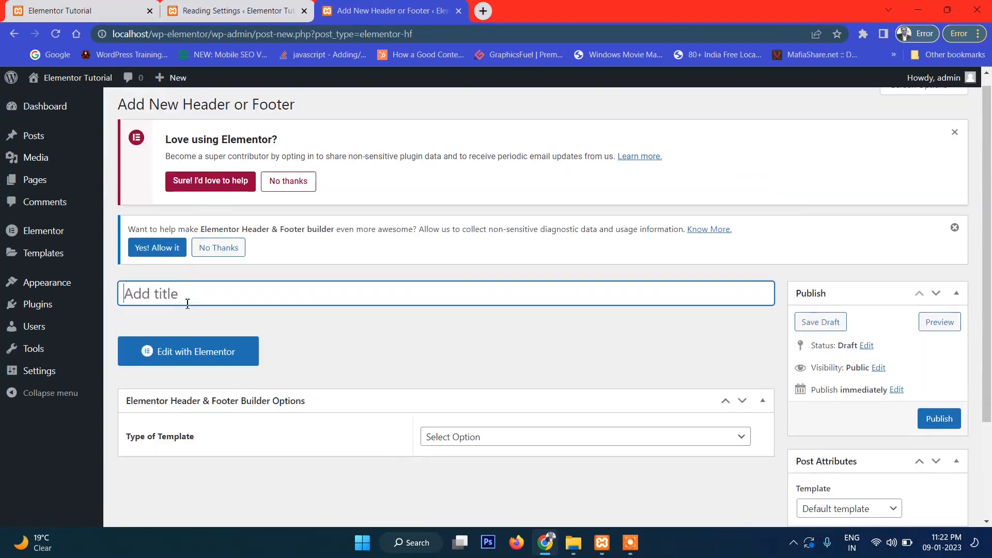
pyautogui.write('Header')
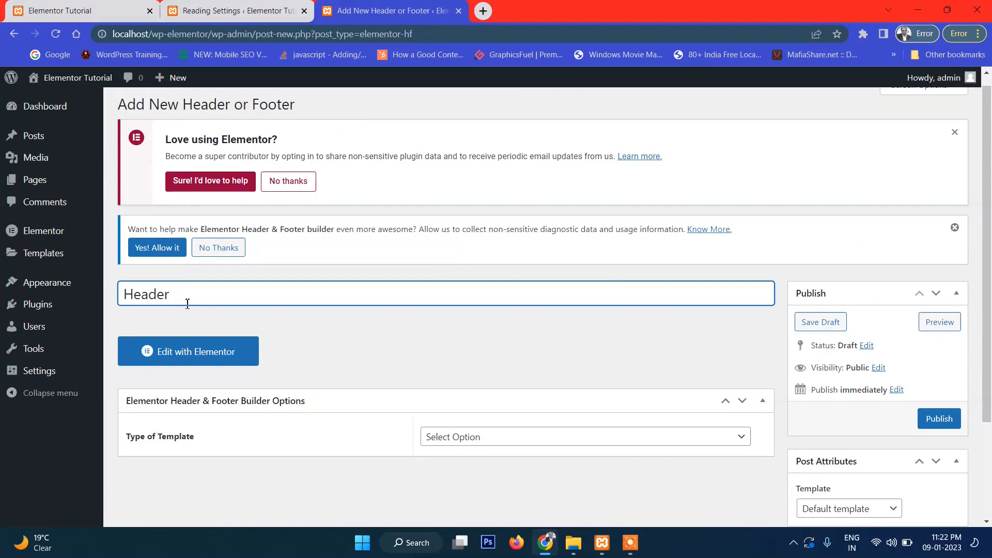
pyautogui.scroll(-3, 605, 272)
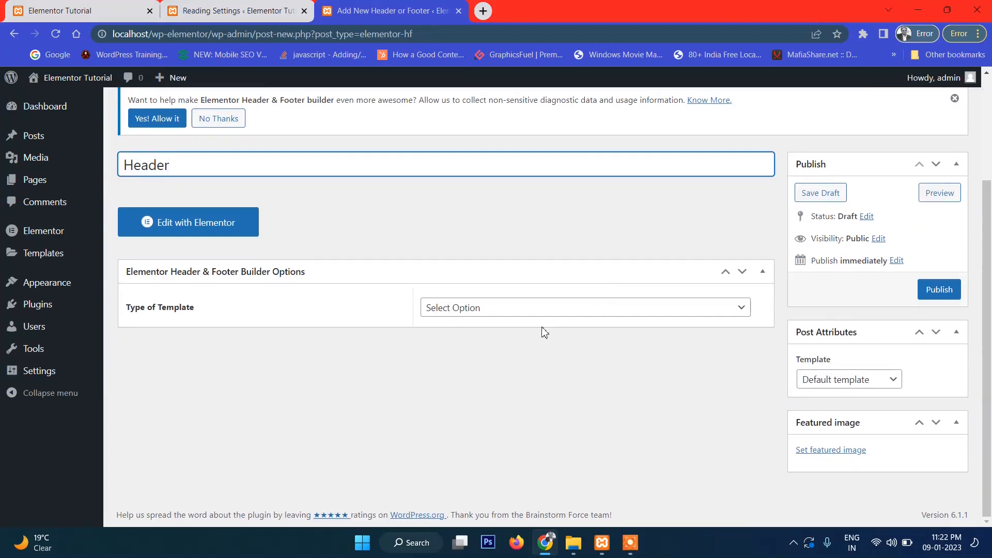
pyautogui.click(479, 313)
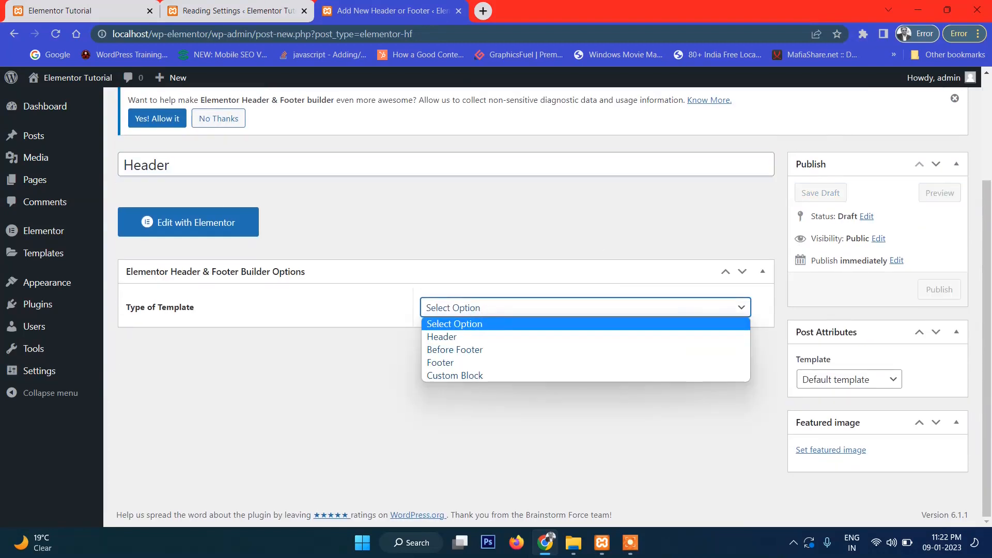
pyautogui.click(478, 338)
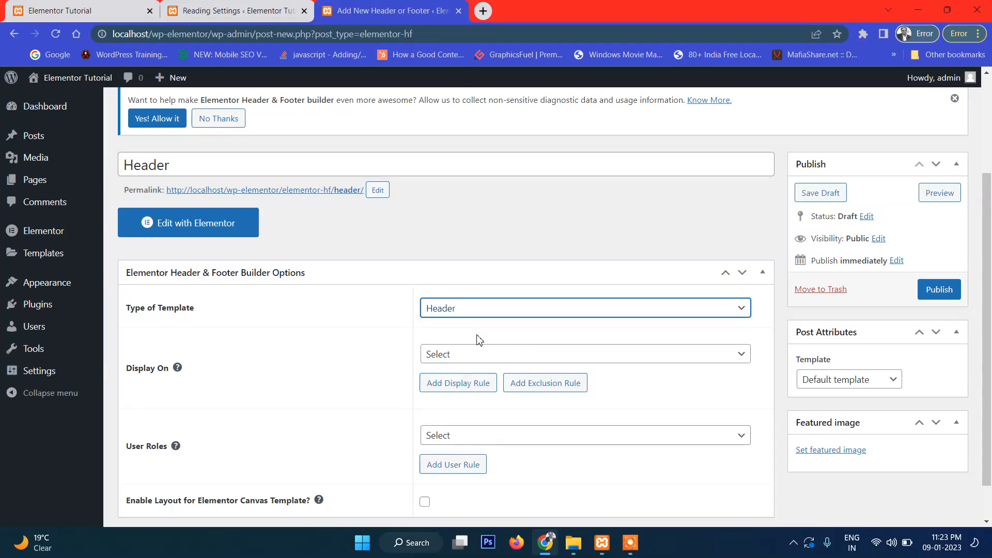
# - Set Display On to Entire Website and the template to Elementor Full Width, then publish
pyautogui.click(474, 356)
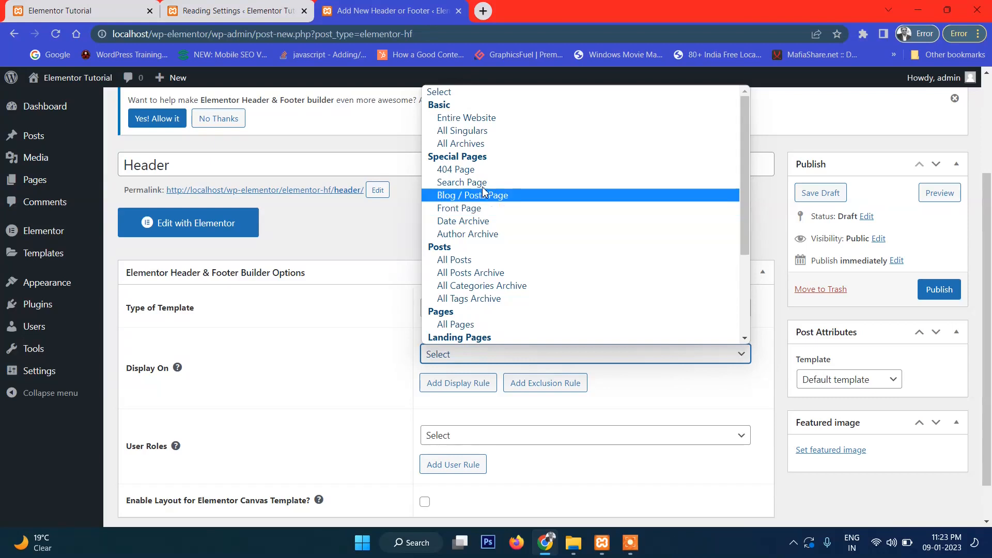
pyautogui.click(493, 119)
pyautogui.scroll(-1, 527, 241)
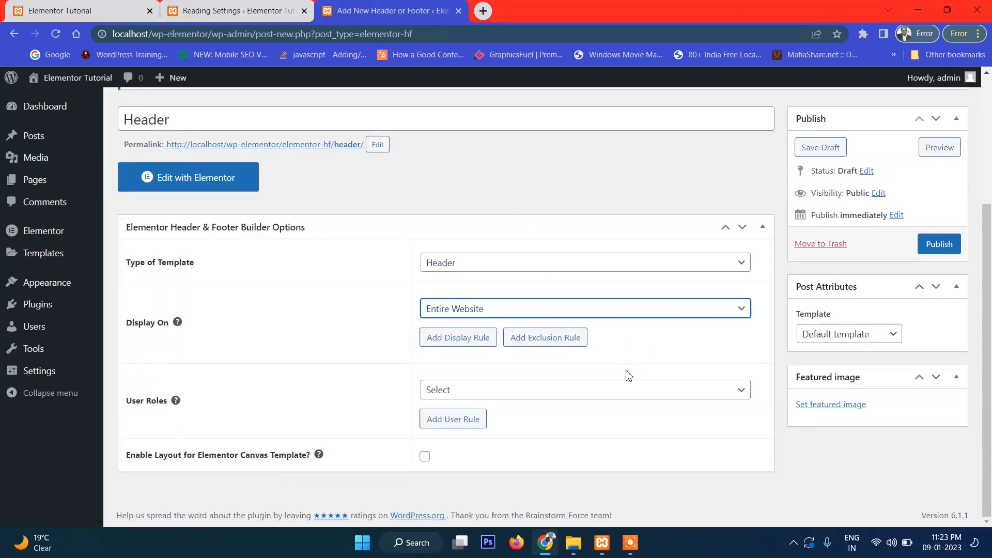
pyautogui.click(507, 395)
pyautogui.click(324, 384)
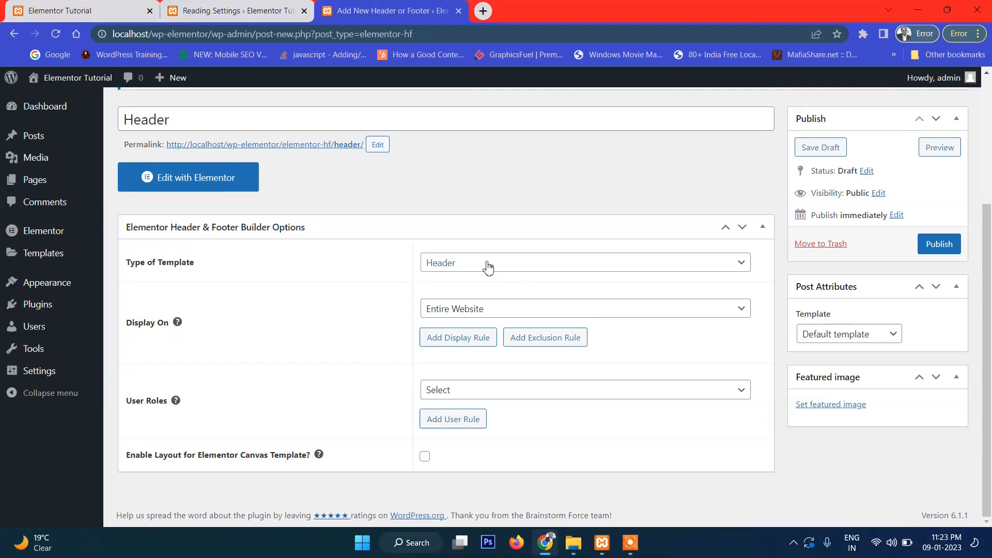
pyautogui.click(859, 336)
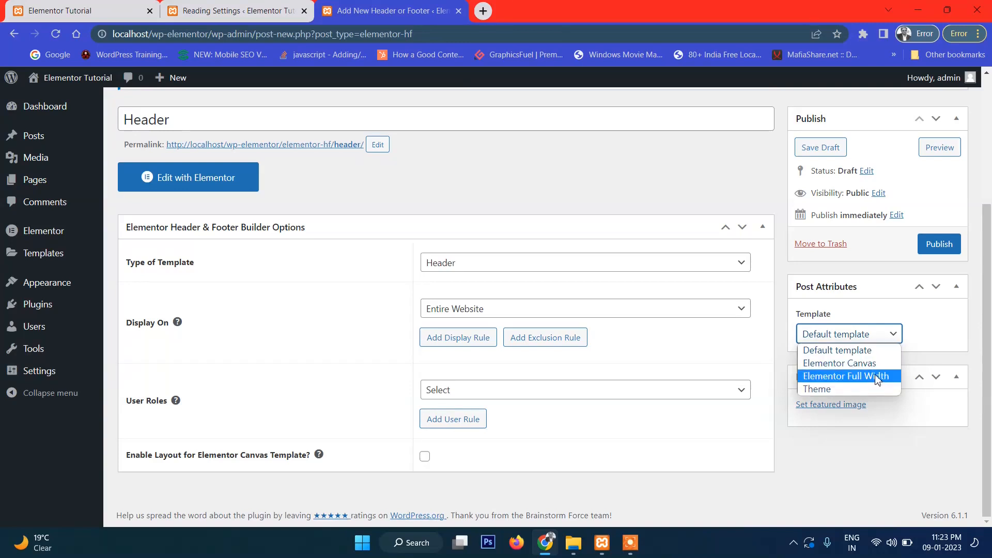
pyautogui.click(877, 379)
pyautogui.click(937, 246)
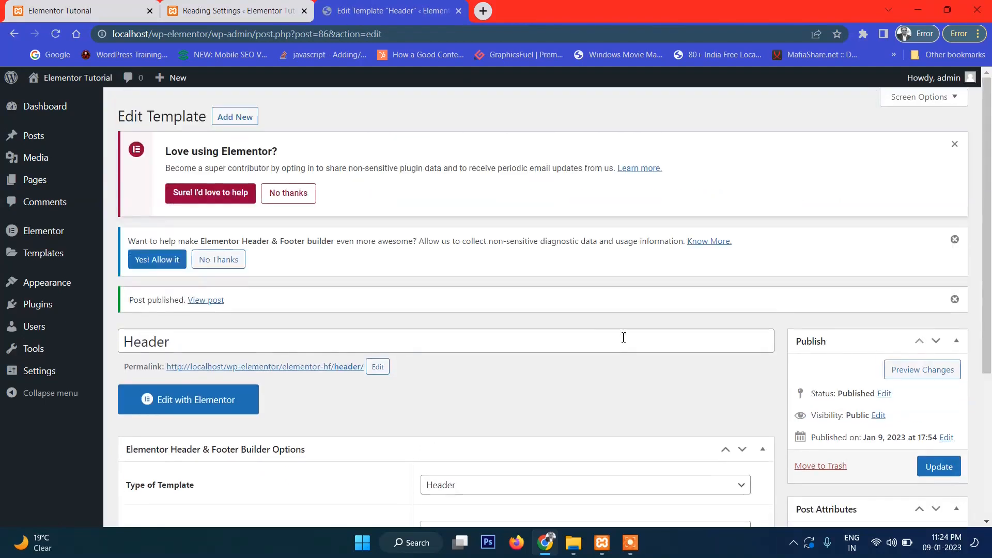
# - Open the Header template with Elementor, then Go Back from the 404 preview error
pyautogui.scroll(-2, 615, 331)
pyautogui.scroll(-2, 614, 330)
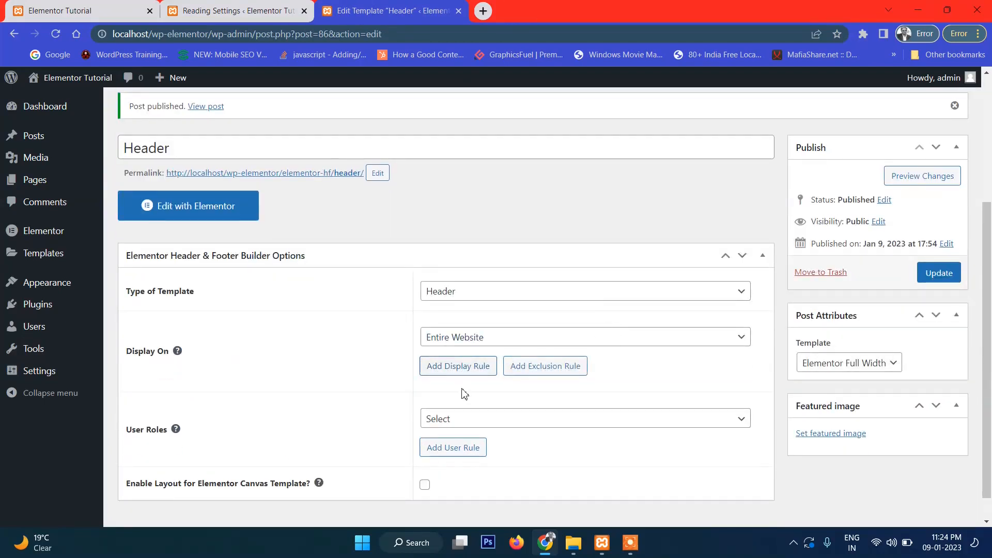
pyautogui.scroll(-1, 342, 345)
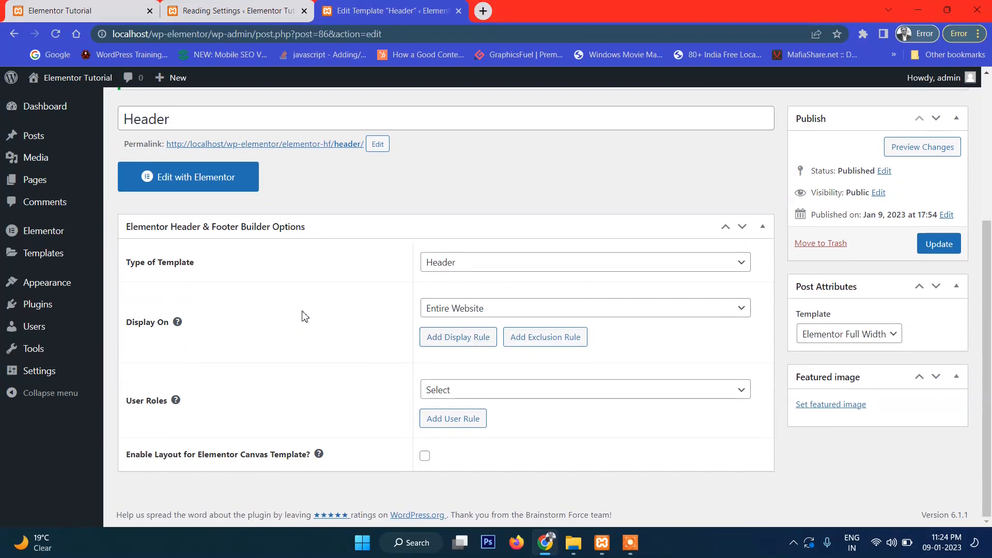
pyautogui.scroll(1, 211, 192)
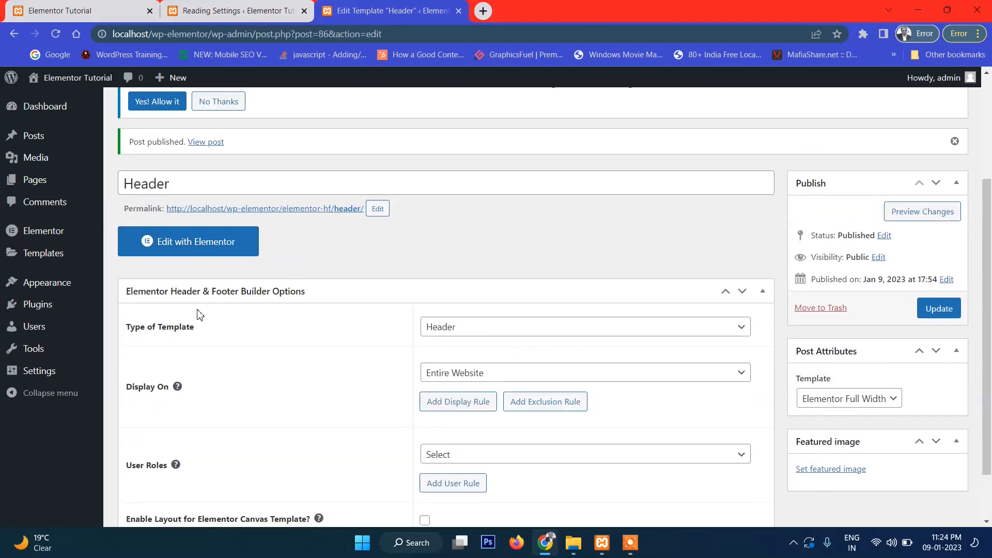
pyautogui.click(178, 248)
pyautogui.scroll(-2, 472, 279)
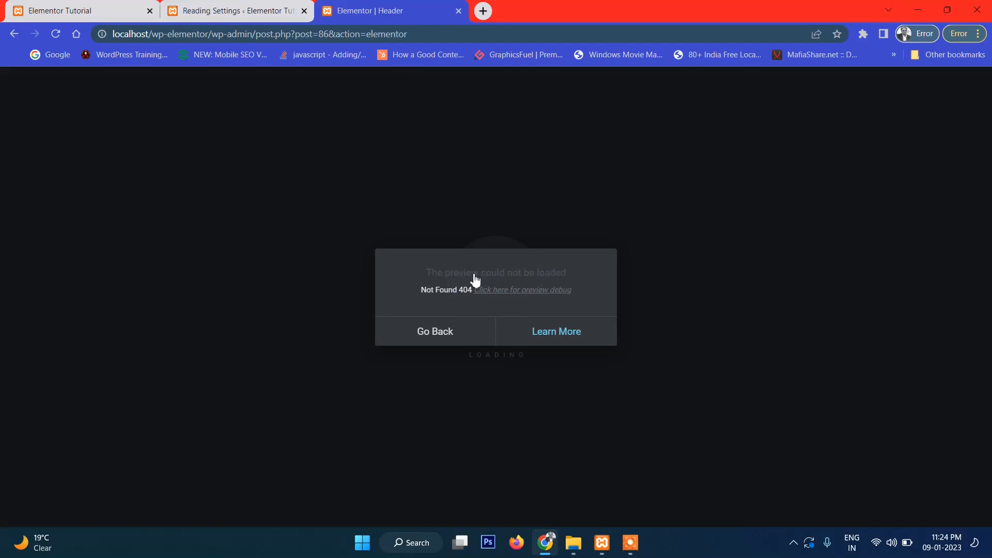
pyautogui.click(445, 333)
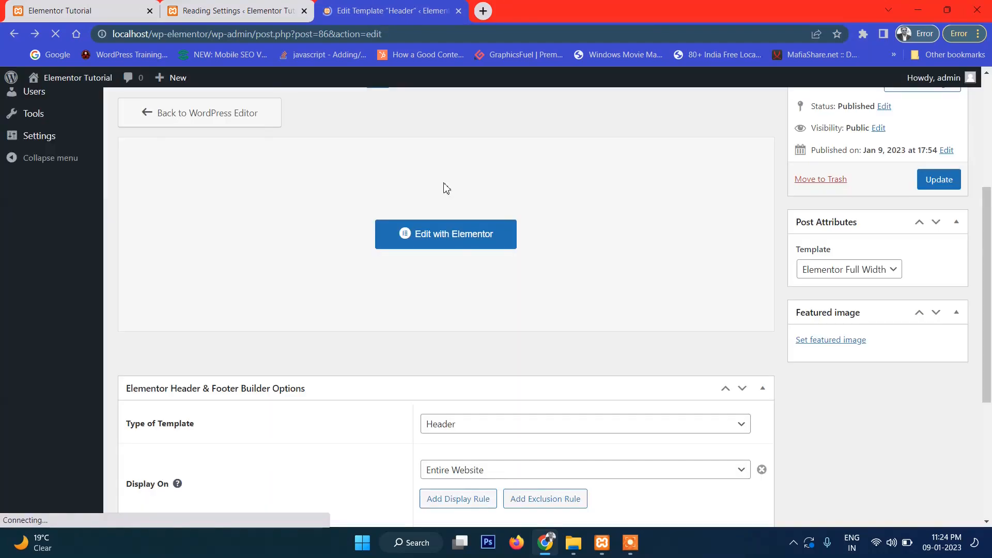
# - Go to the Appearance > Themes page
pyautogui.scroll(-3, 330, 264)
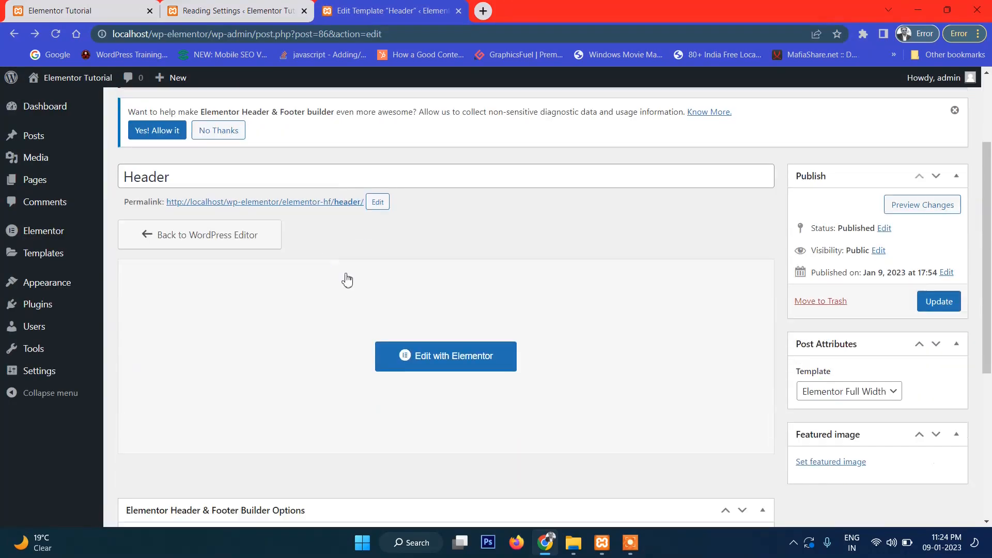
pyautogui.scroll(3, 321, 275)
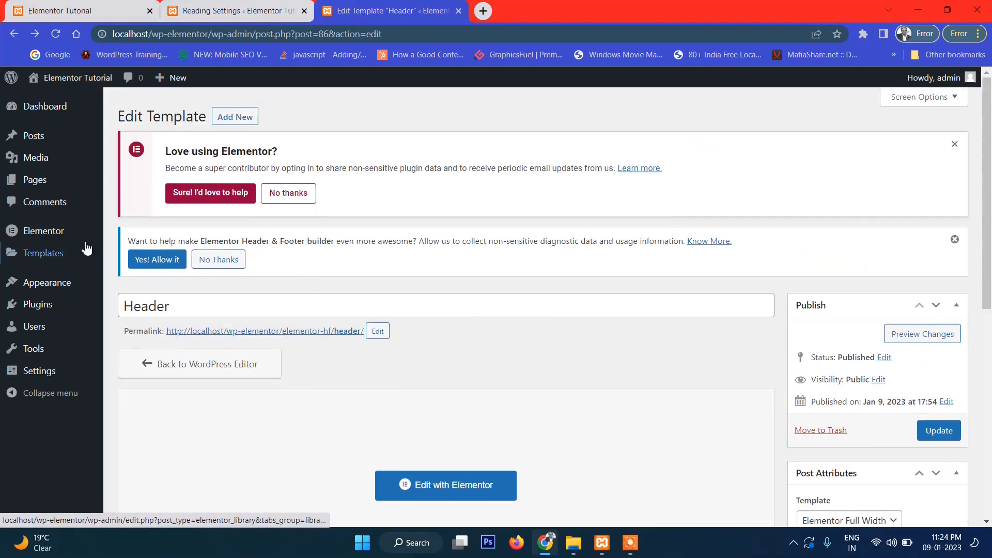
pyautogui.moveTo(70, 258)
pyautogui.moveTo(44, 282)
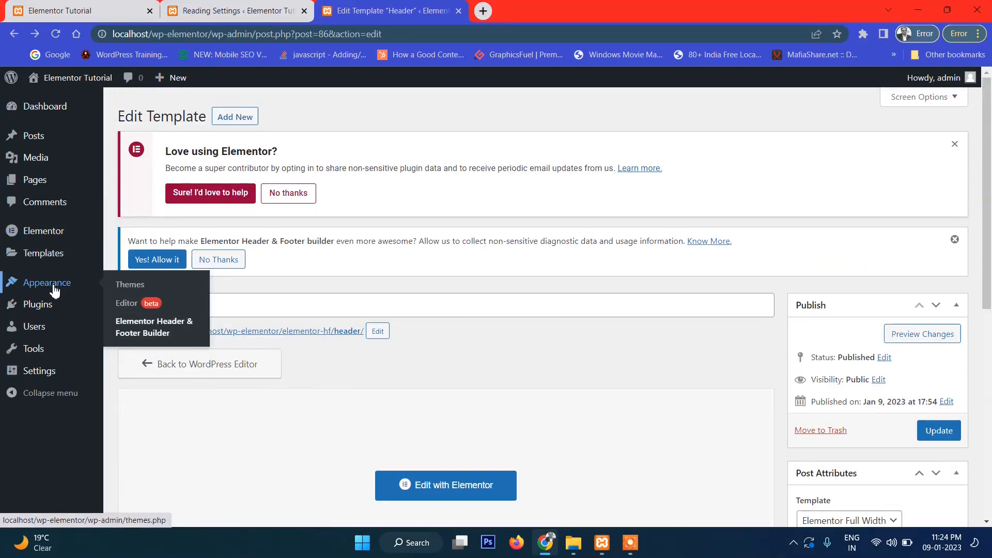
pyautogui.click(138, 286)
# - Activate Twenty Twenty-Two, then Twenty Twenty-One, then Twenty Twenty-Three again
pyautogui.scroll(-2, 433, 296)
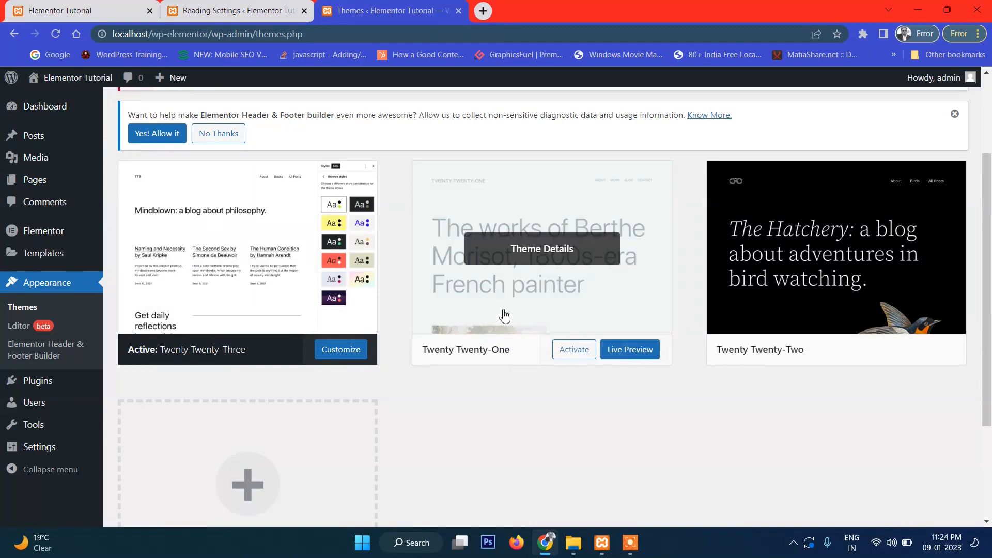
pyautogui.scroll(-3, 591, 307)
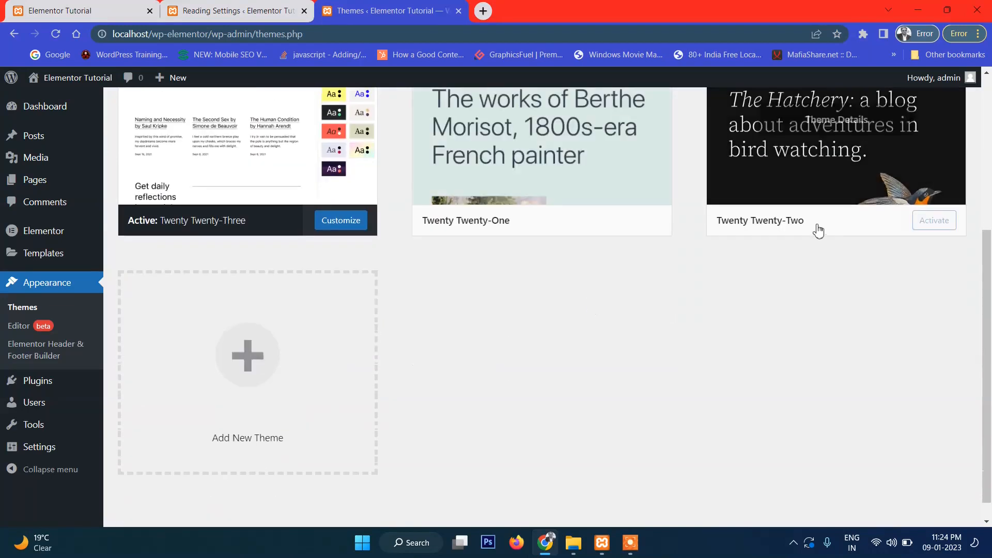
pyautogui.scroll(3, 817, 231)
pyautogui.click(935, 349)
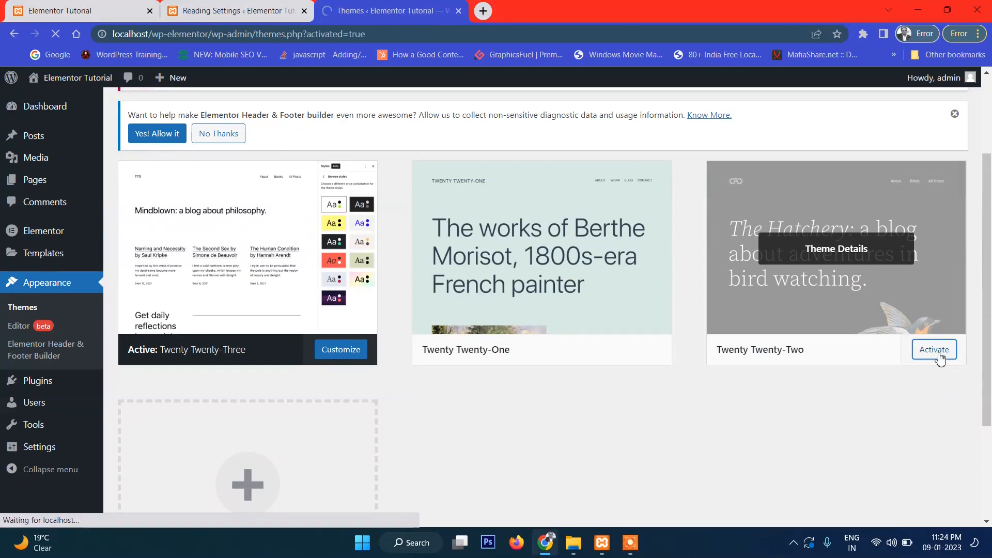
pyautogui.scroll(-3, 654, 320)
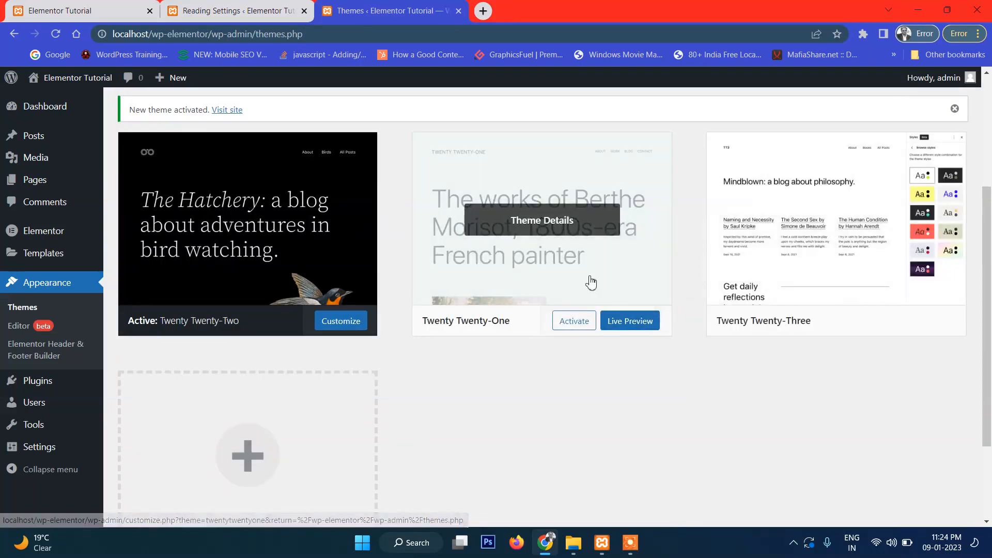
pyautogui.click(575, 327)
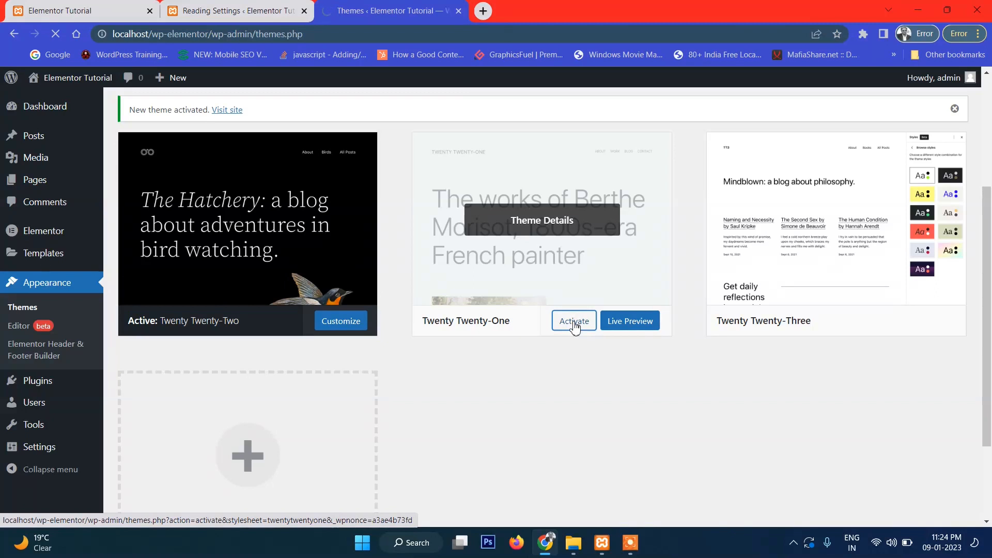
pyautogui.scroll(-3, 532, 310)
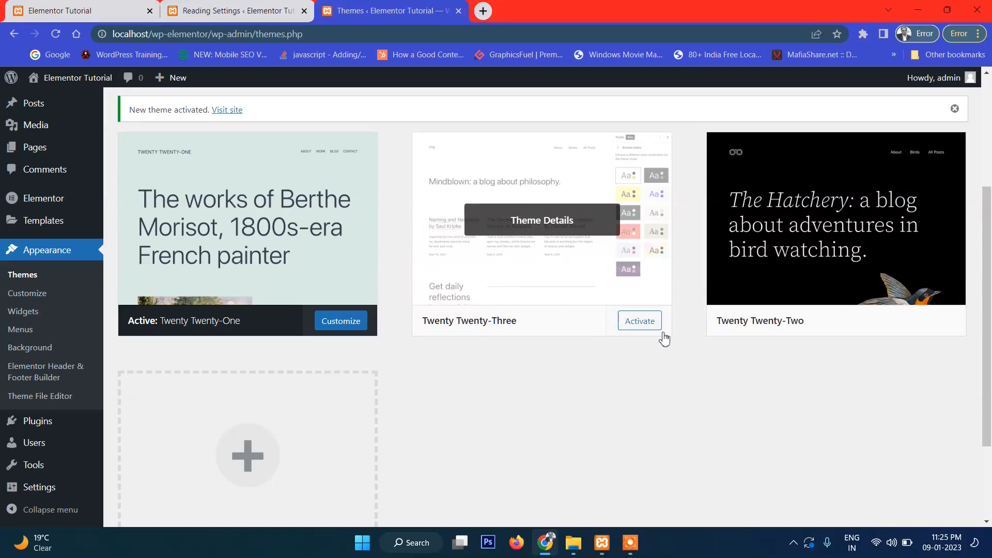
pyautogui.click(640, 322)
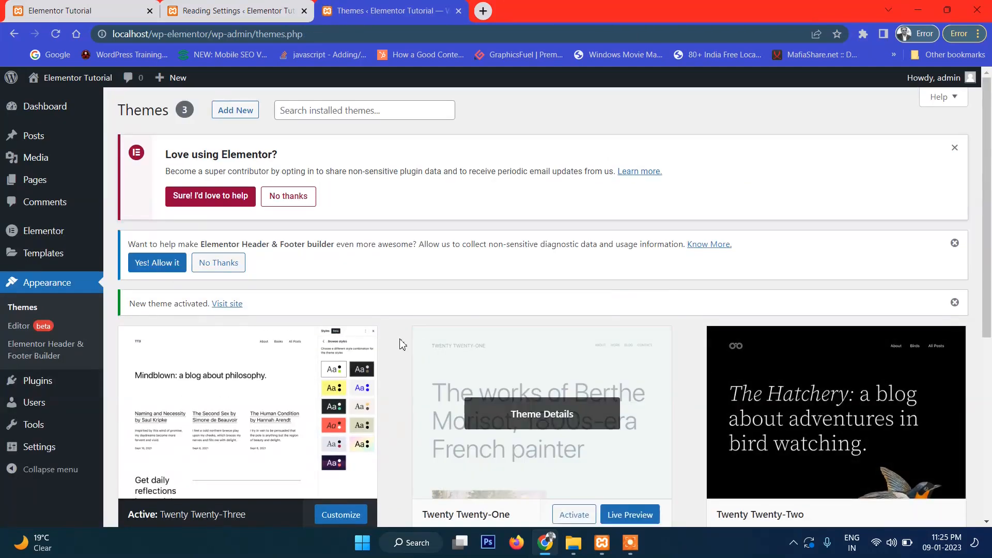
# - From the Elementor Header & Footer Builder list, open the Header template in the Elementor editor
pyautogui.click(59, 354)
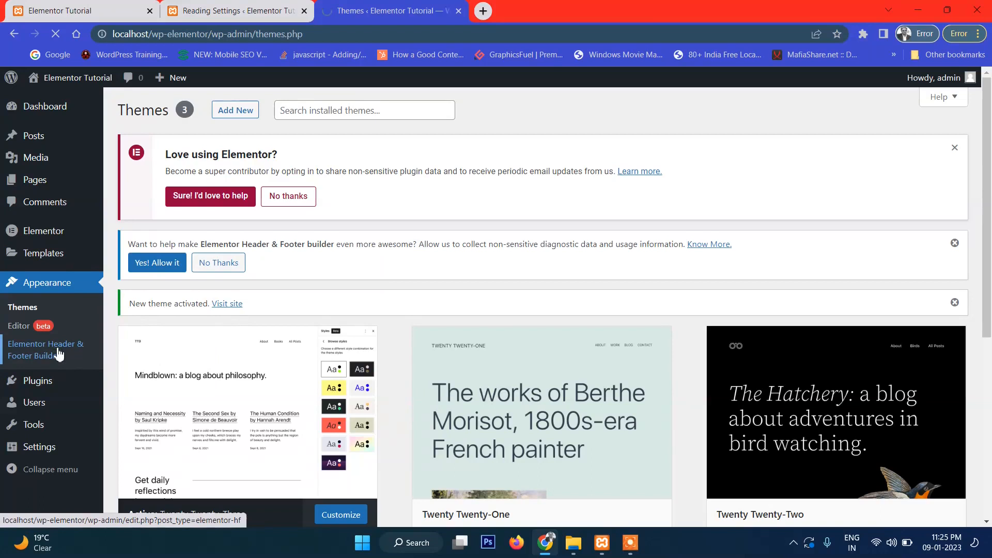
pyautogui.scroll(-2, 512, 302)
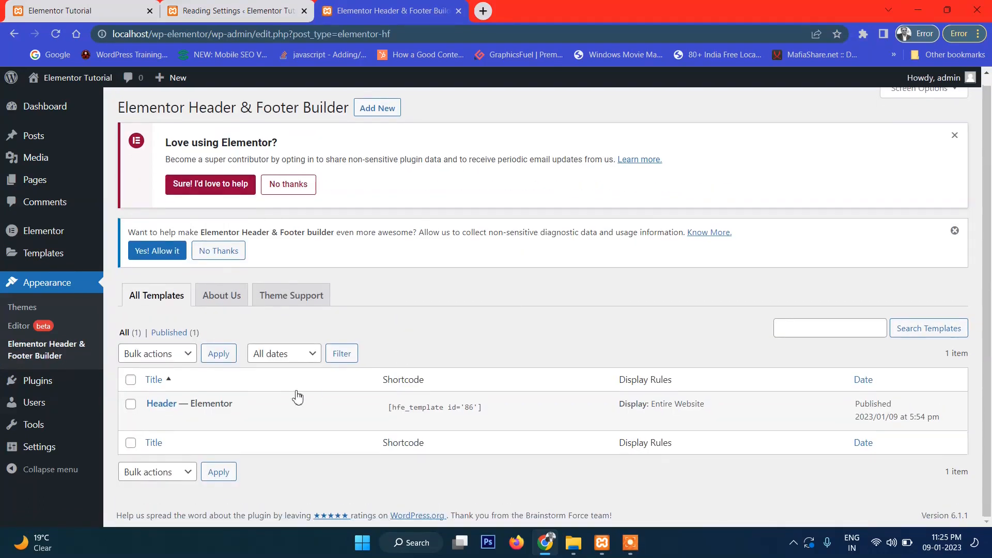
pyautogui.moveTo(181, 421)
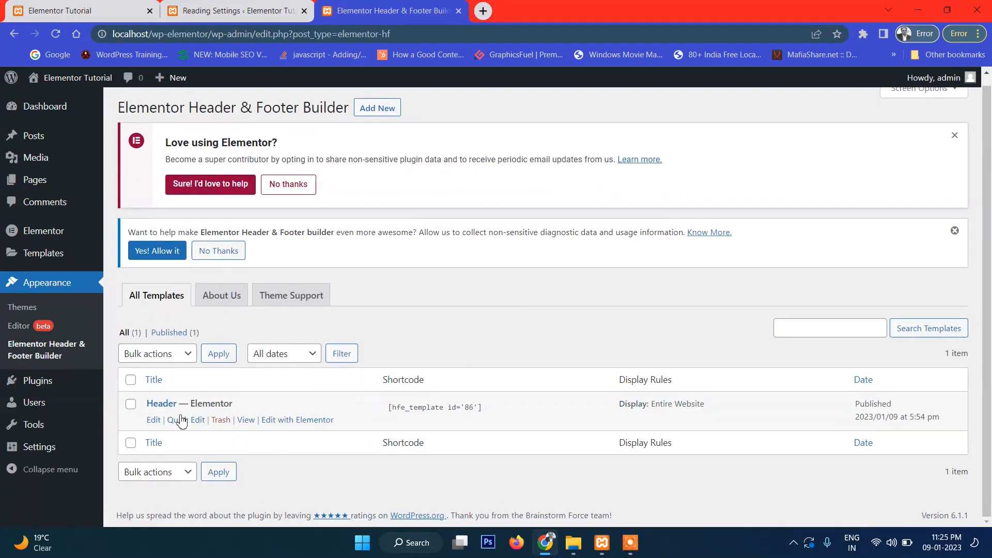
pyautogui.click(300, 421)
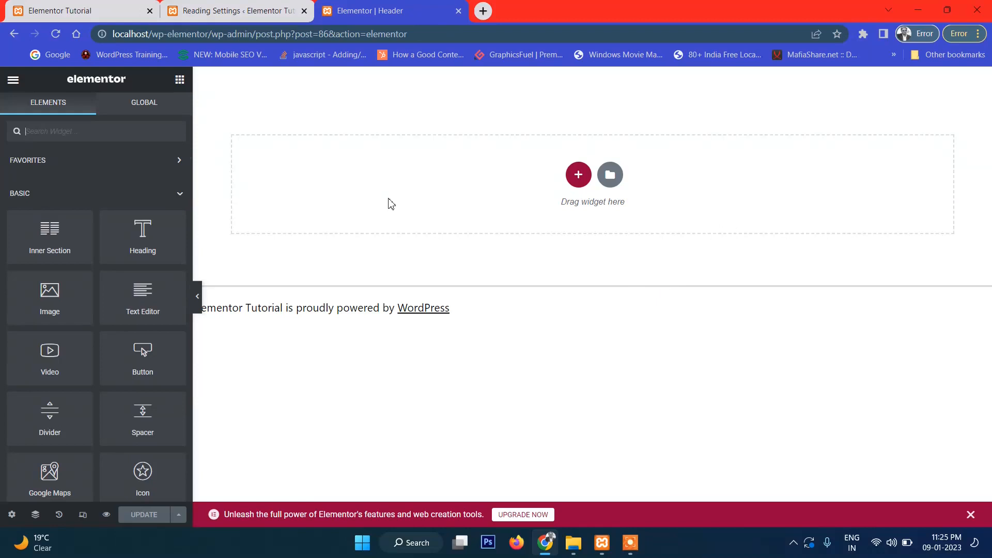
# - Add a three-column section to the Header template and search the widget panel for 'logo'
pyautogui.click(577, 175)
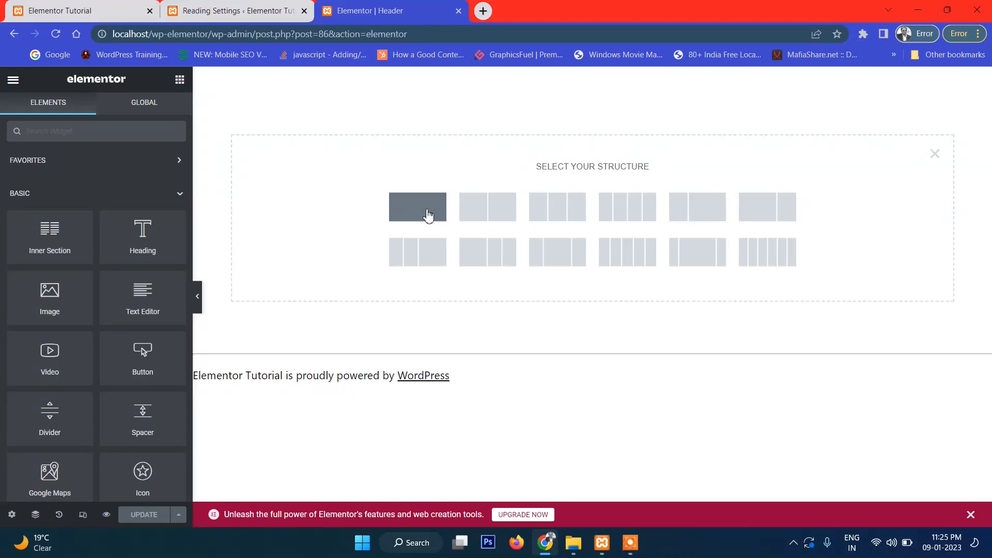
pyautogui.click(546, 213)
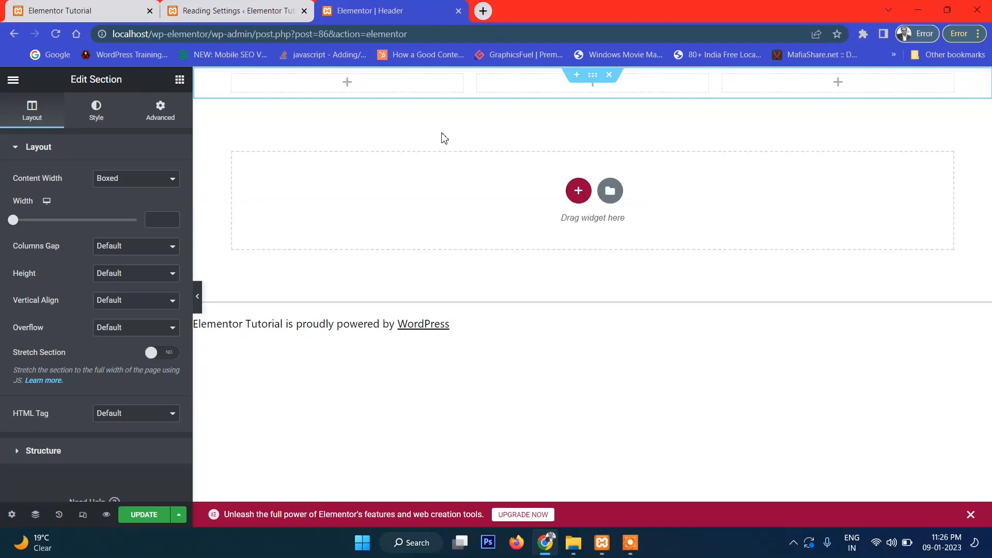
pyautogui.click(345, 81)
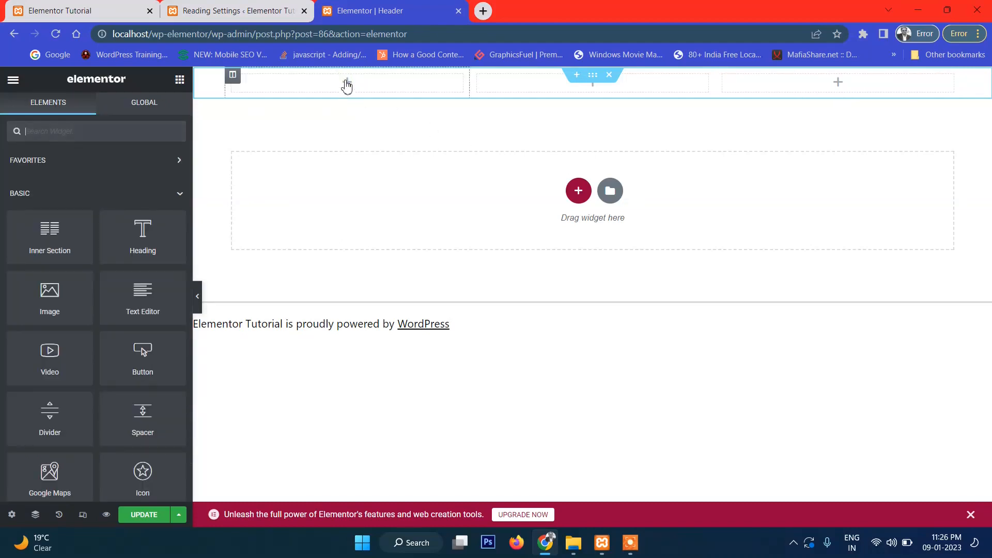
pyautogui.moveTo(78, 307); pyautogui.dragTo(42, 303)
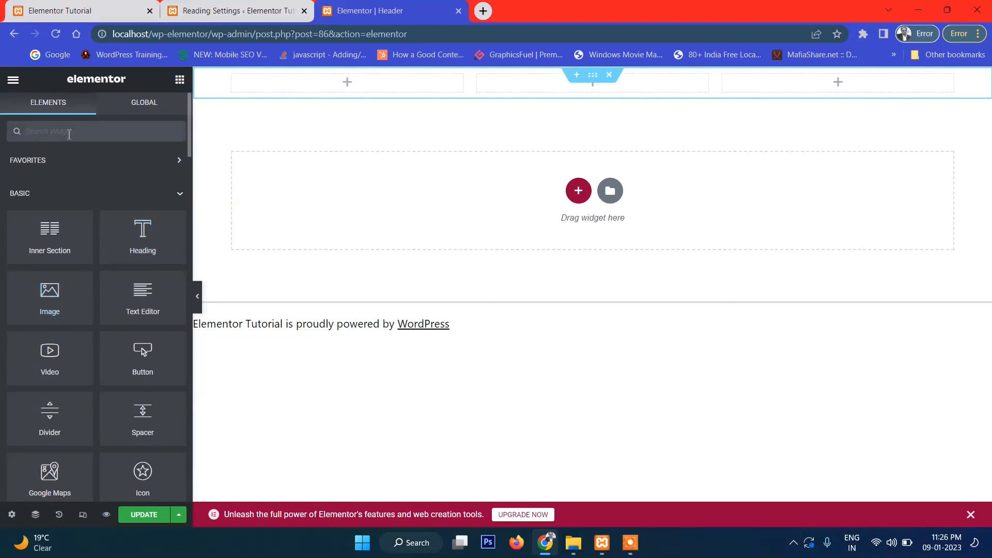
pyautogui.write('logo')
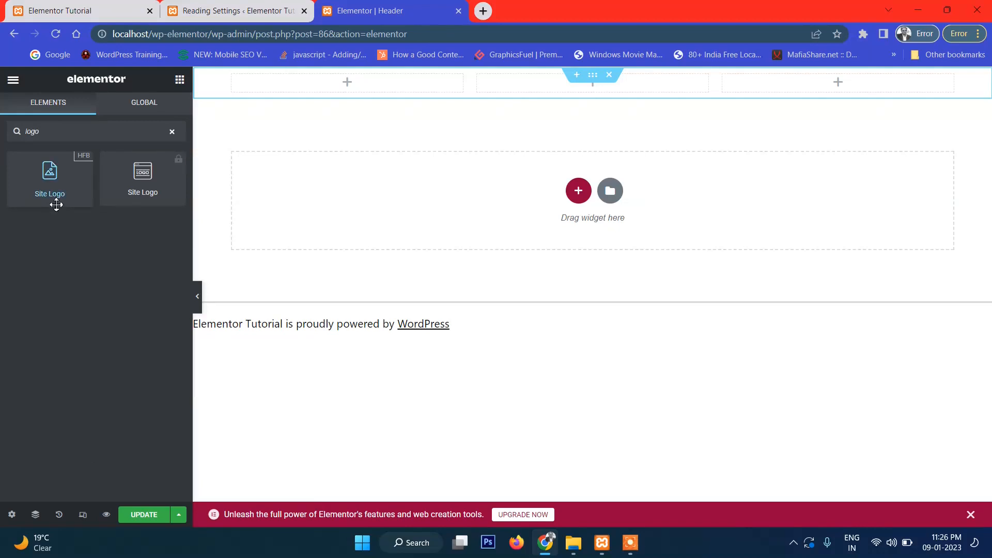
# - Drop the HFB Site Logo widget into the first header column and show its Content settings
pyautogui.moveTo(58, 186); pyautogui.dragTo(349, 100)
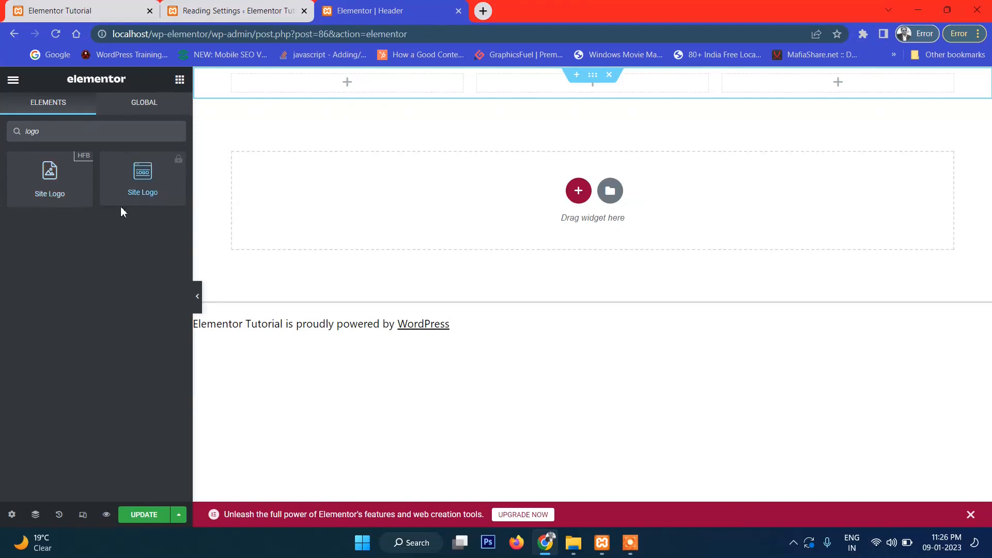
pyautogui.moveTo(53, 168); pyautogui.dragTo(348, 79)
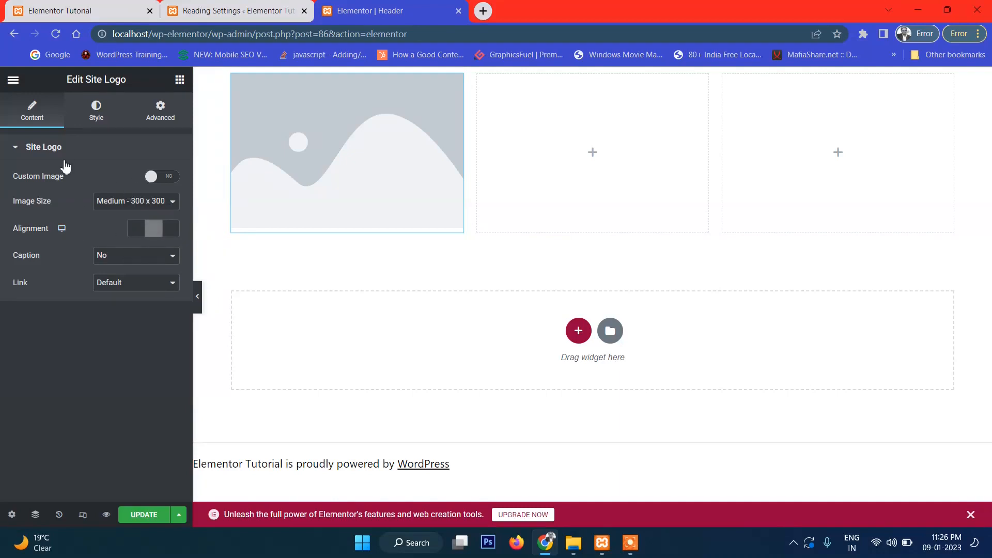
pyautogui.click(32, 108)
# - Turn on Custom Image and insert the graduation-cap monitor image as the logo
pyautogui.click(174, 179)
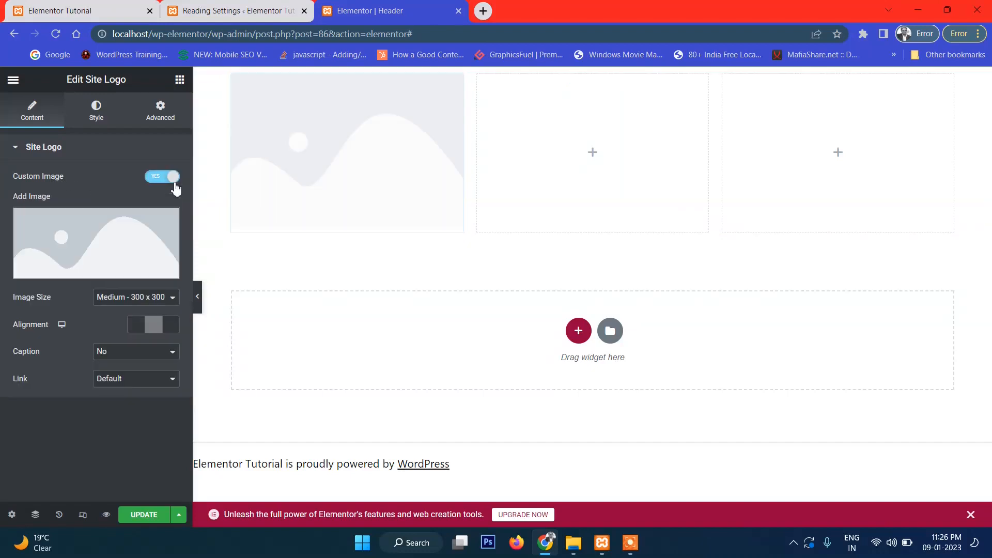
pyautogui.click(105, 231)
pyautogui.click(209, 243)
pyautogui.click(924, 489)
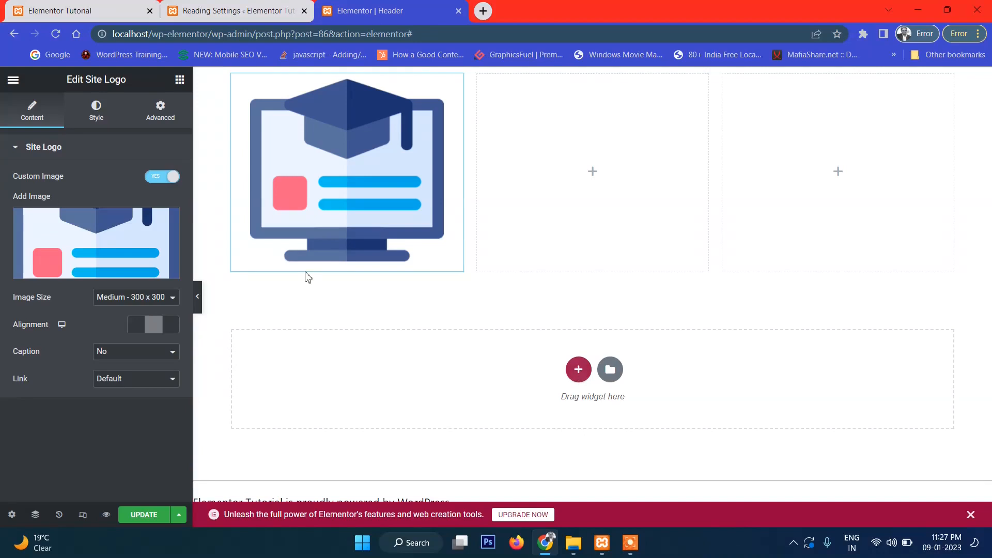
# - Set the logo's Image Size to Custom with 80 width and 80 height
pyautogui.click(126, 298)
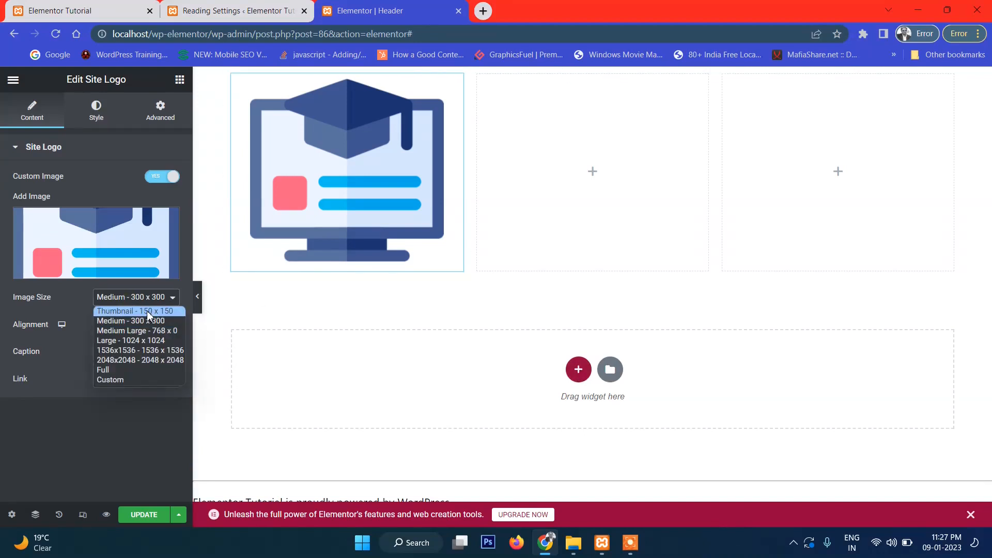
pyautogui.click(147, 311)
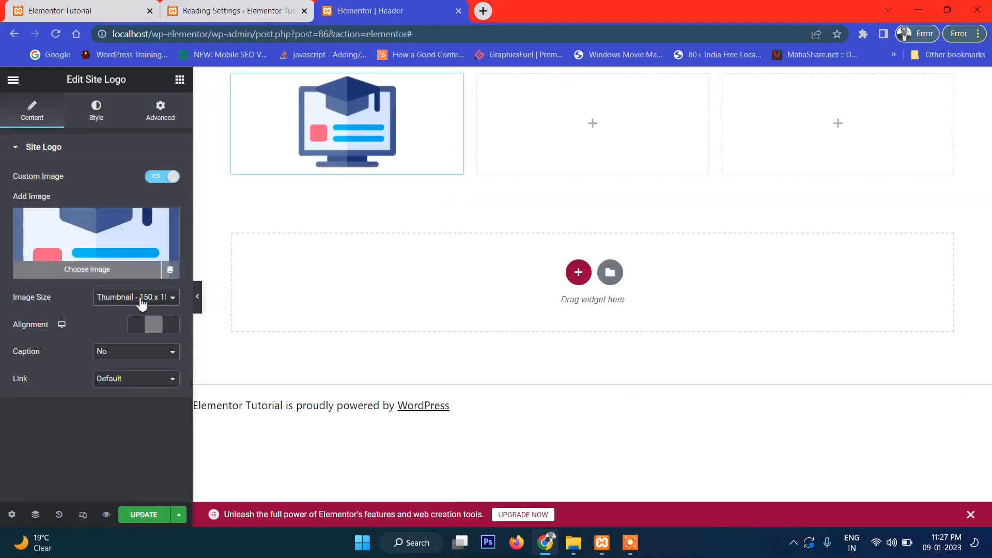
pyautogui.click(127, 298)
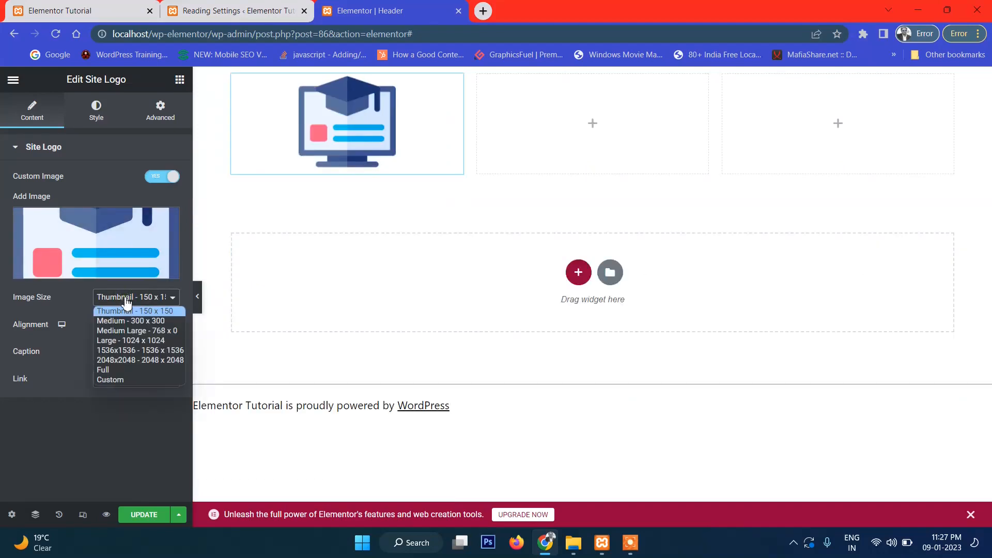
pyautogui.click(123, 380)
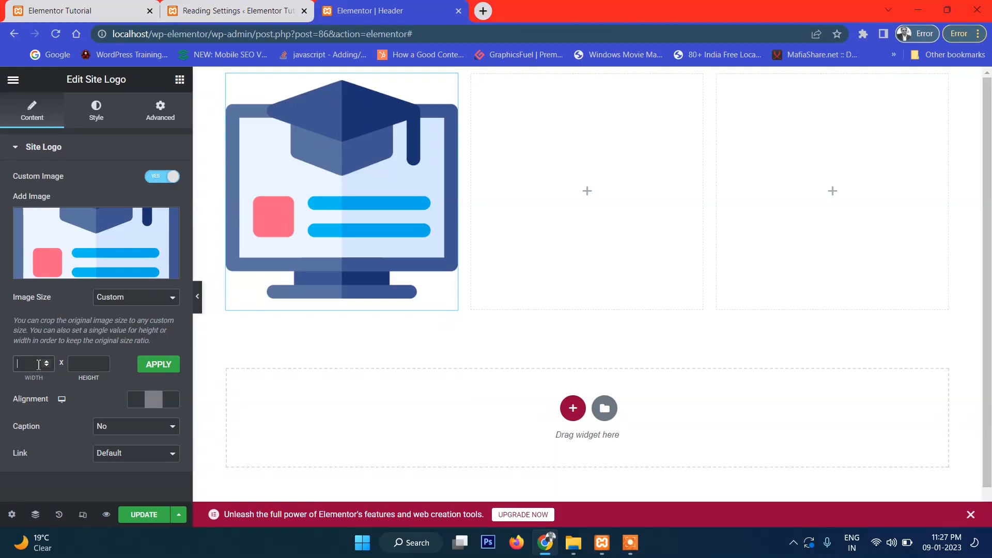
pyautogui.write('0')
pyautogui.click(98, 368)
pyautogui.click(148, 367)
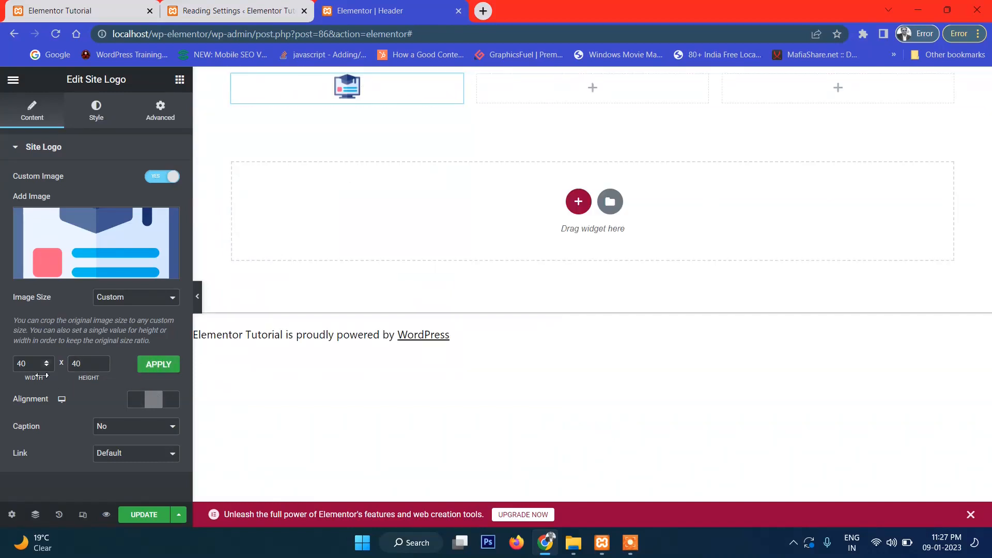
pyautogui.moveTo(37, 365); pyautogui.dragTo(2, 371)
pyautogui.moveTo(91, 366); pyautogui.dragTo(66, 369)
pyautogui.write('80')
pyautogui.click(173, 370)
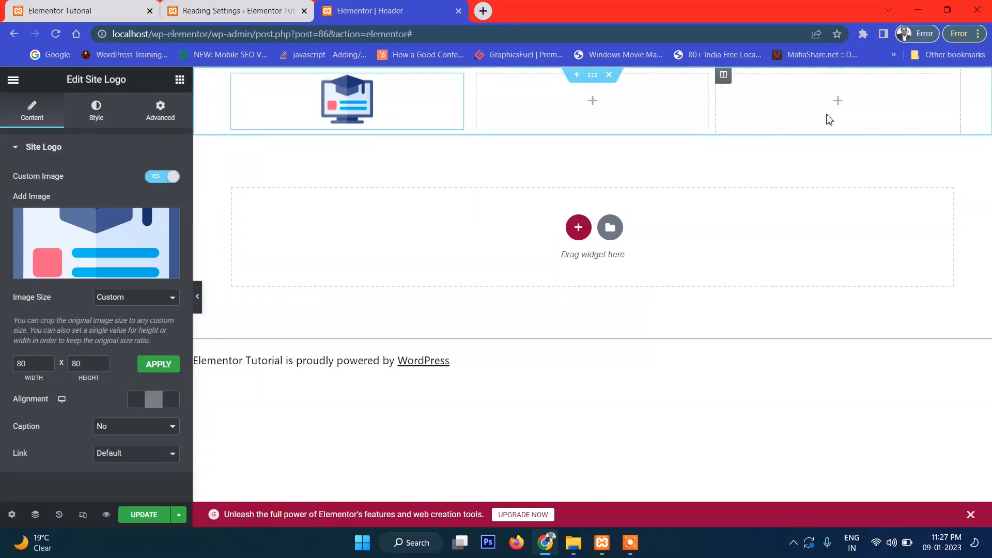
# - Place a Text Editor widget in the third column and replace its lorem text with the phone number line
pyautogui.click(838, 102)
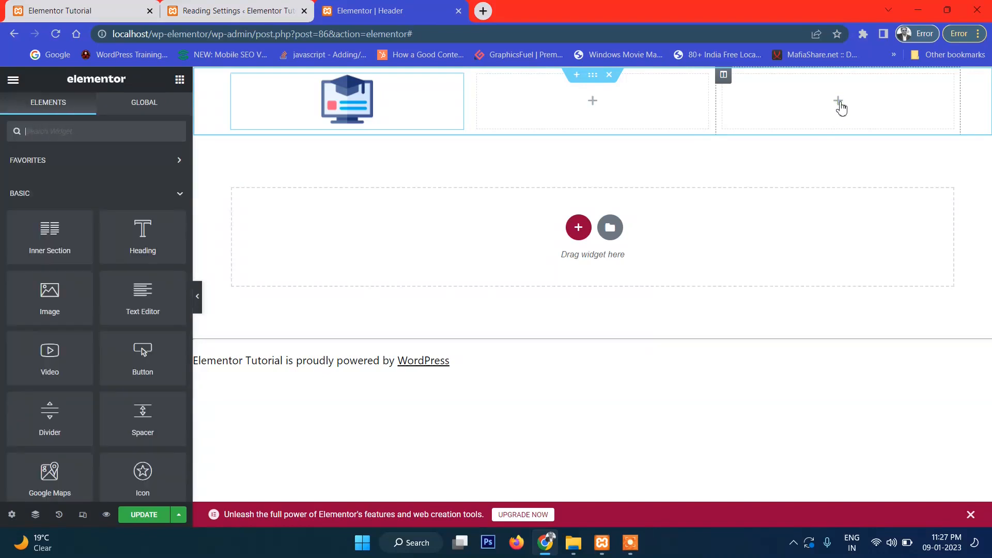
pyautogui.moveTo(56, 247); pyautogui.dragTo(799, 183)
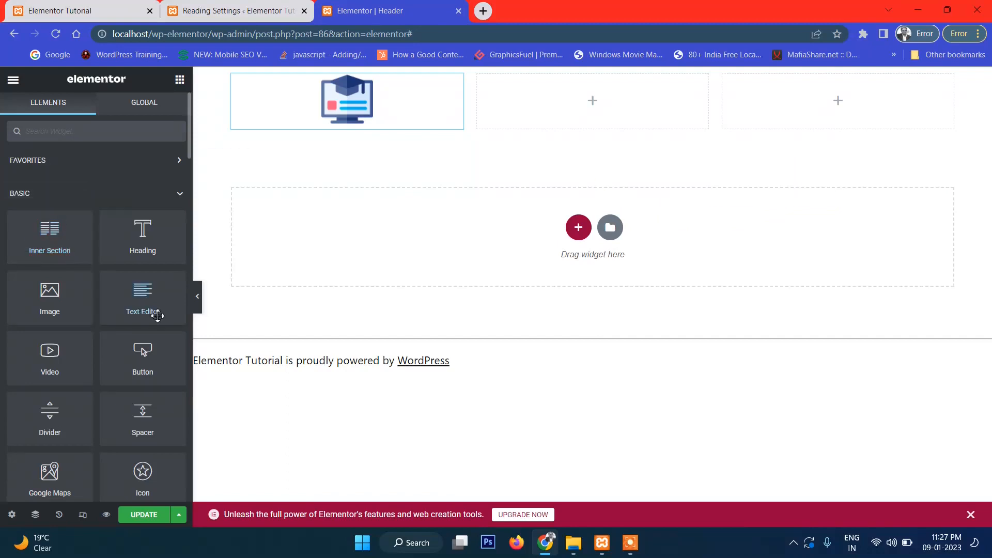
pyautogui.moveTo(159, 307); pyautogui.dragTo(856, 110)
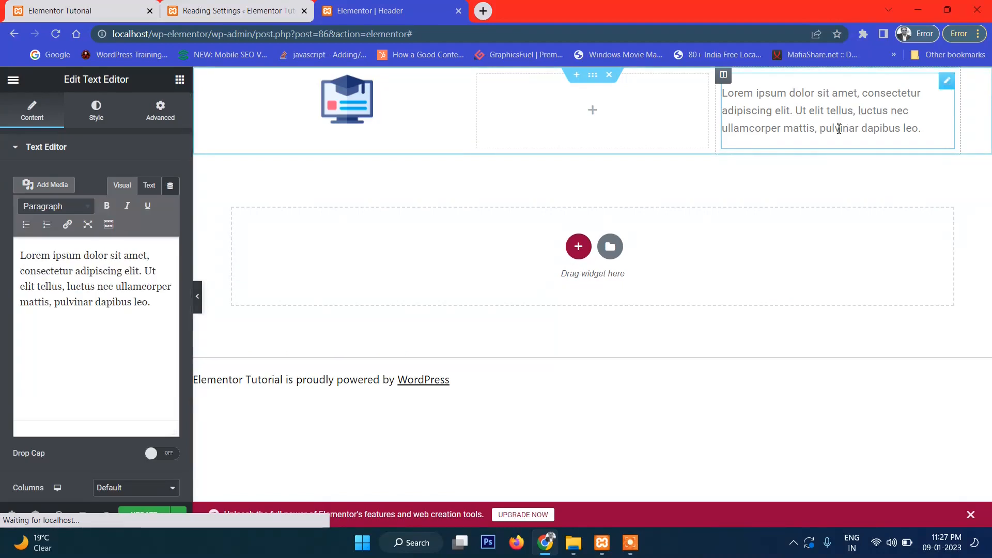
pyautogui.tripleClick(813, 124)
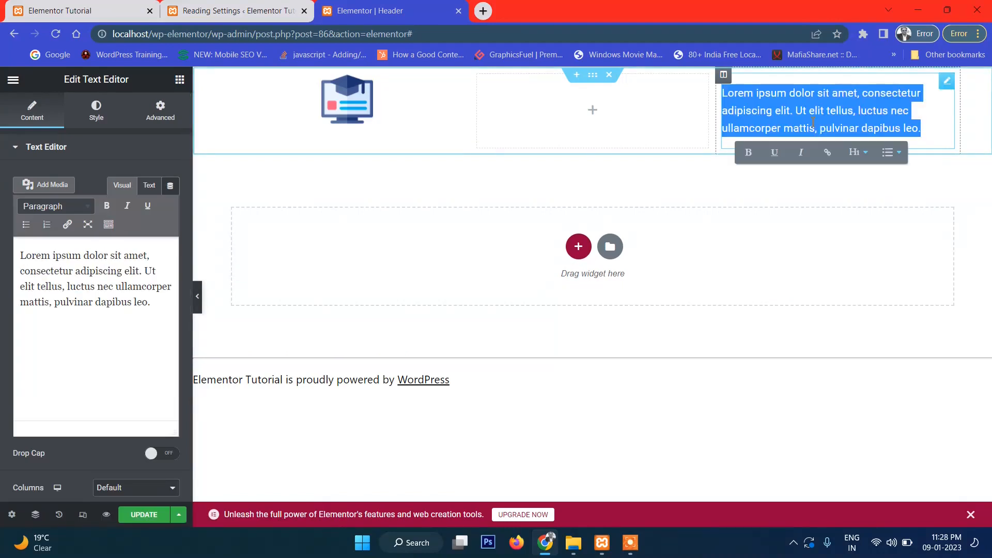
pyautogui.write('Ph')
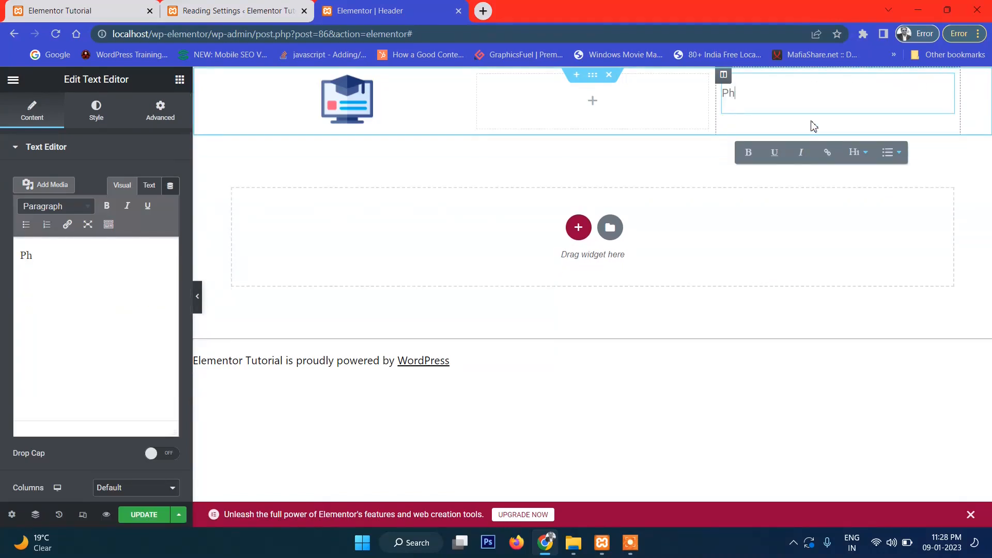
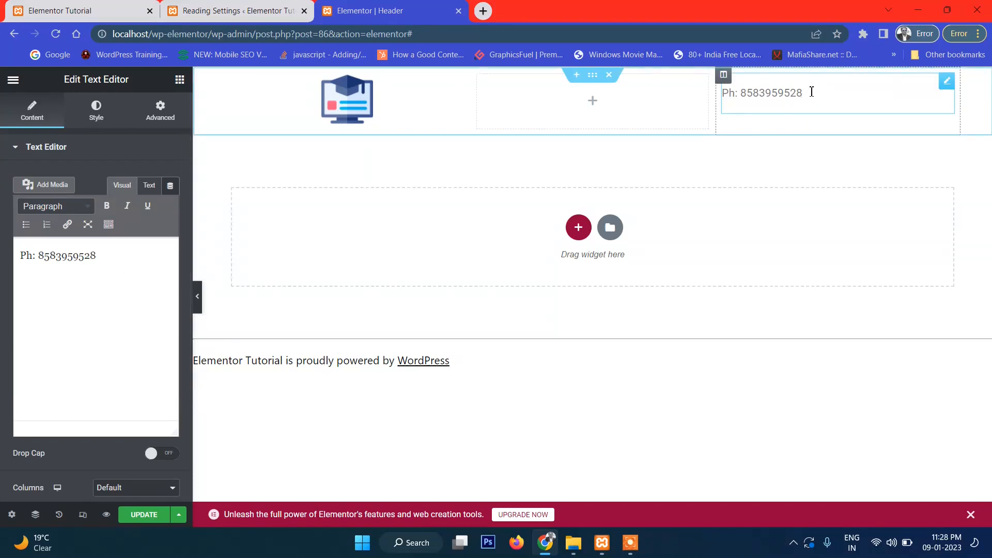
# - Check the phone text's HTML, layout and style settings, then save the header
pyautogui.tripleClick(73, 258)
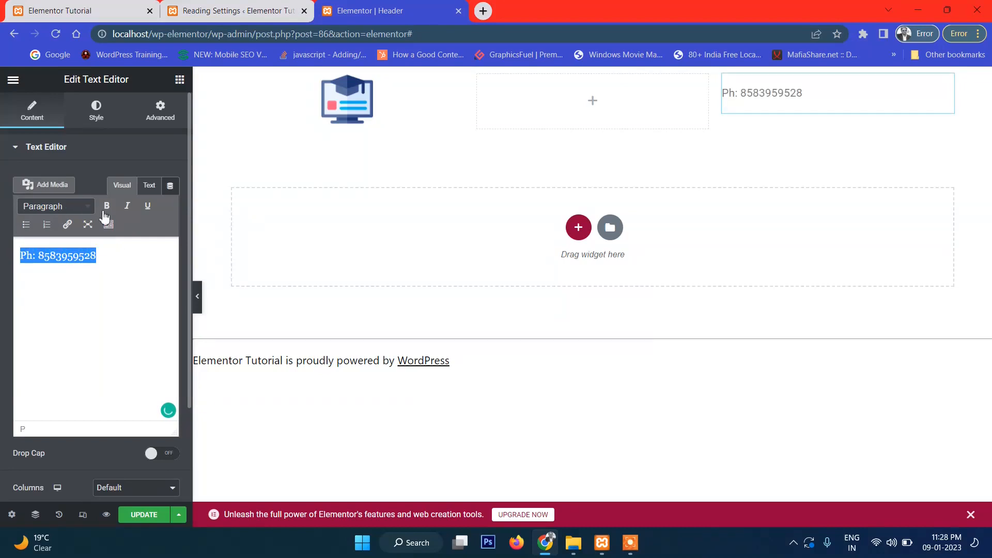
pyautogui.click(149, 187)
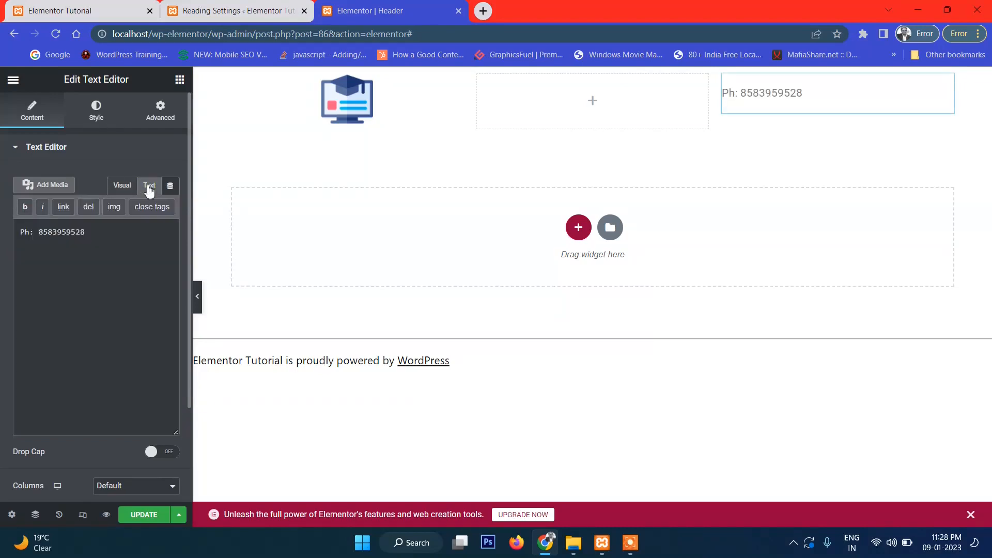
pyautogui.click(123, 186)
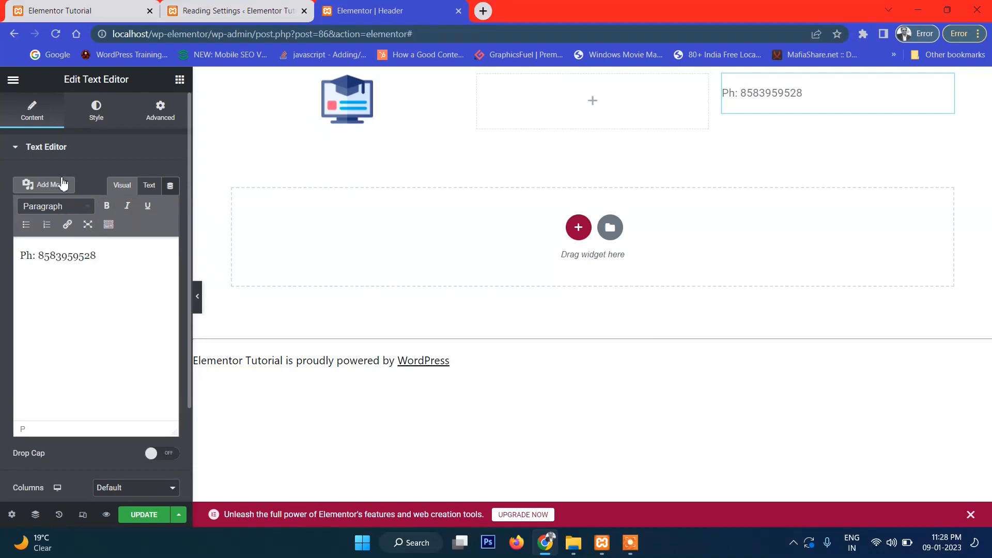
pyautogui.click(763, 98)
pyautogui.click(158, 115)
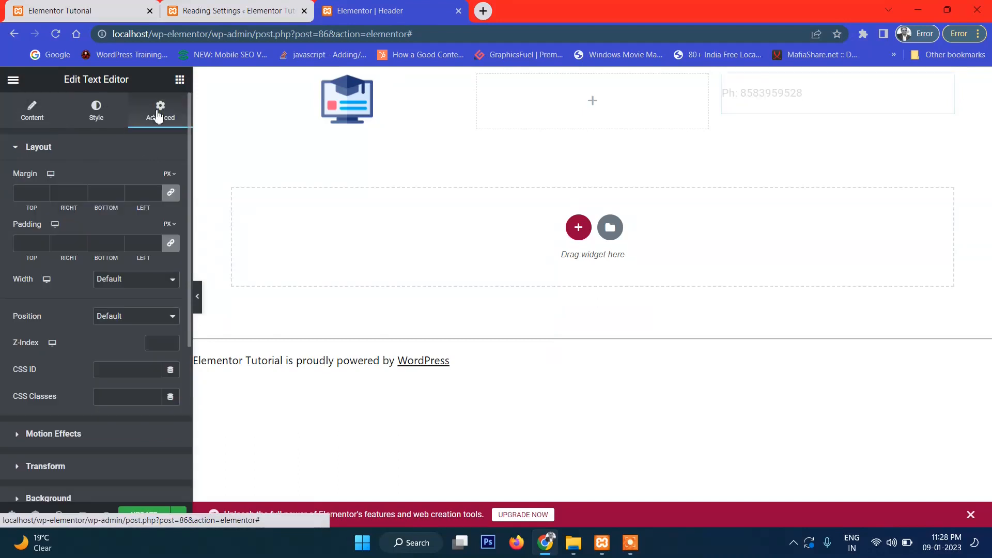
pyautogui.click(84, 114)
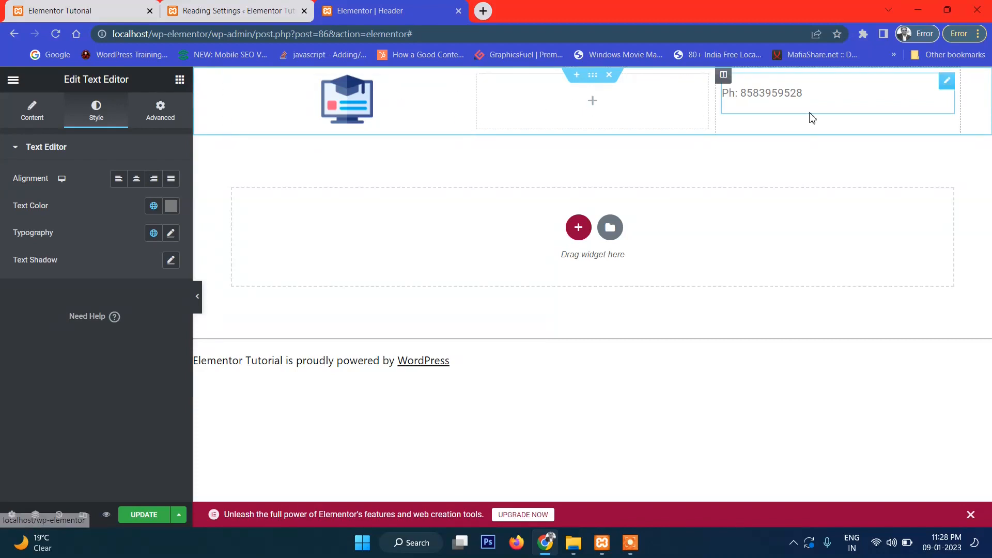
pyautogui.click(29, 111)
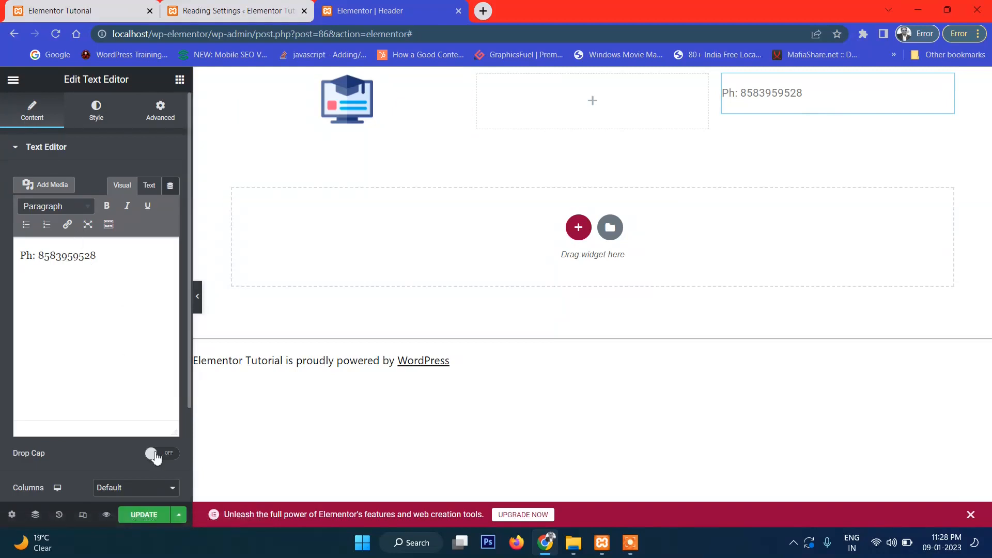
pyautogui.click(136, 517)
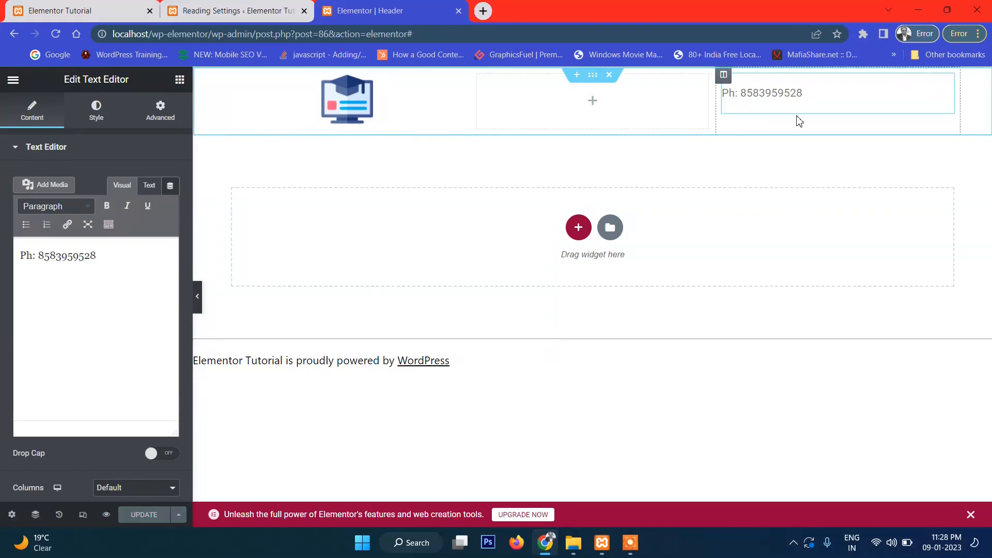
# - Set the header section to Full Width content width with Stretch Section on, and save it
pyautogui.click(592, 77)
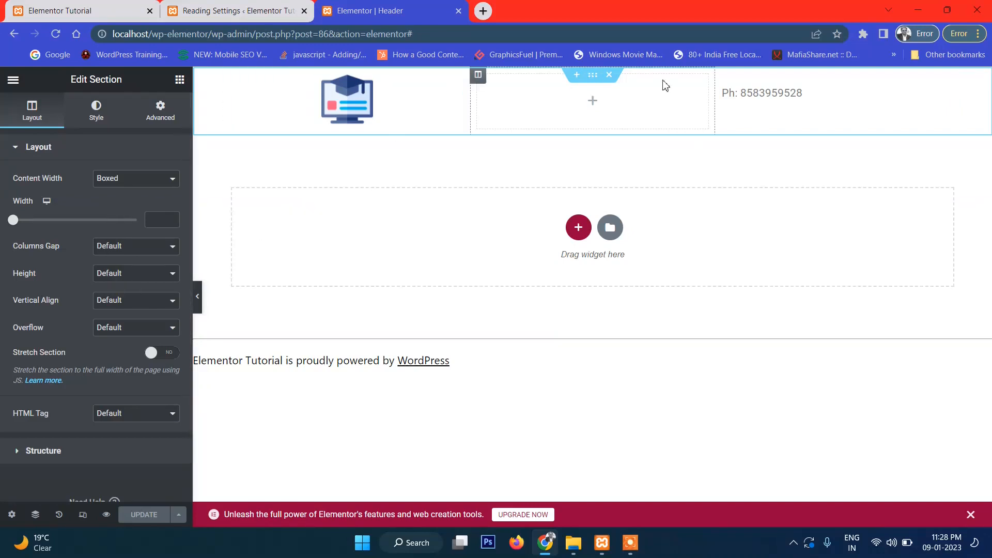
pyautogui.click(146, 181)
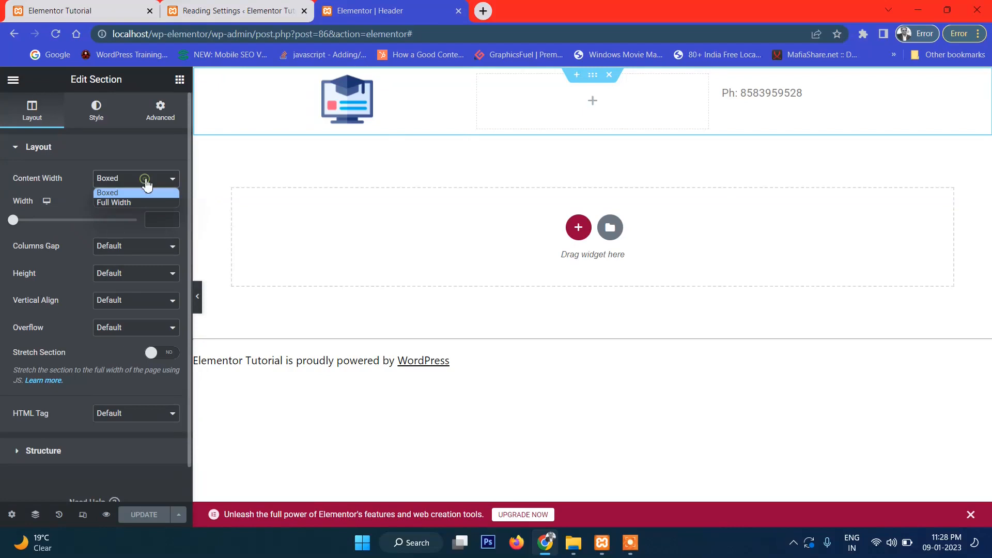
pyautogui.click(116, 204)
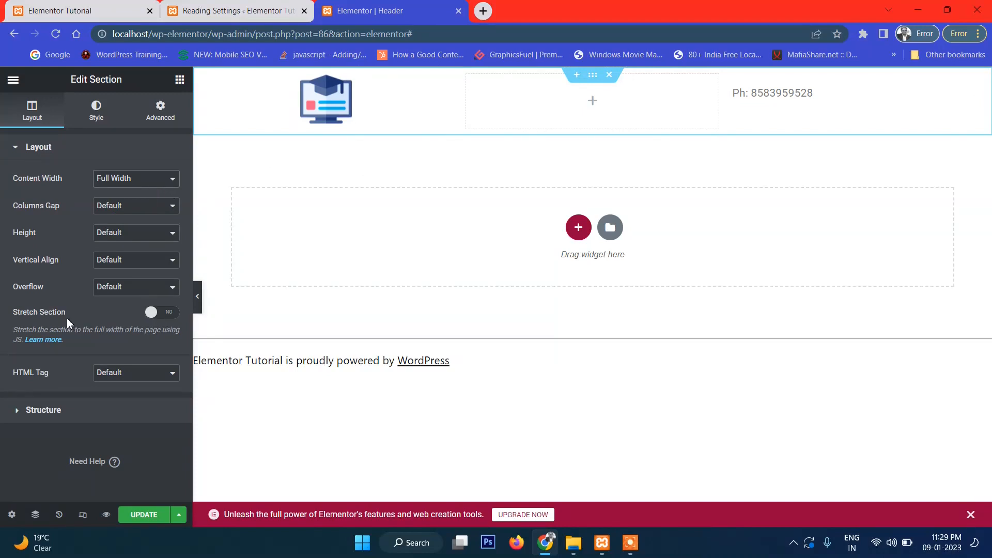
pyautogui.click(171, 314)
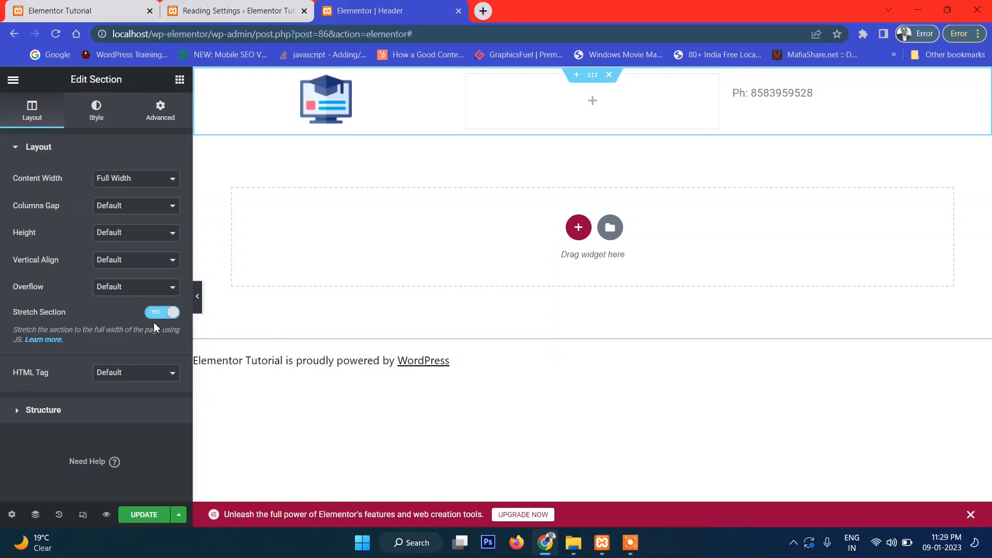
pyautogui.click(139, 514)
pyautogui.click(93, 119)
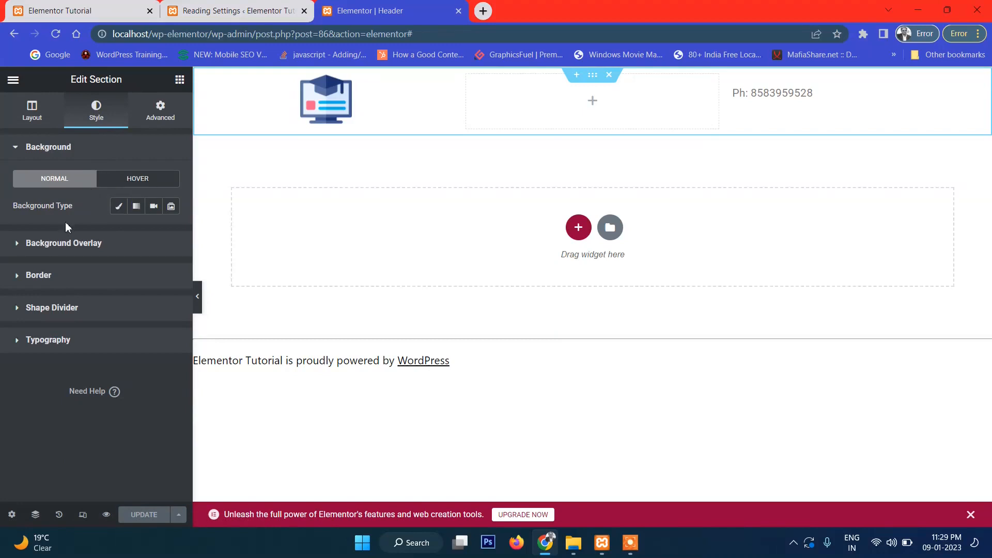
# - Try the background type options and settle on a classic colour background for the header section
pyautogui.click(118, 206)
pyautogui.click(118, 208)
pyautogui.click(118, 207)
pyautogui.click(117, 208)
pyautogui.click(134, 207)
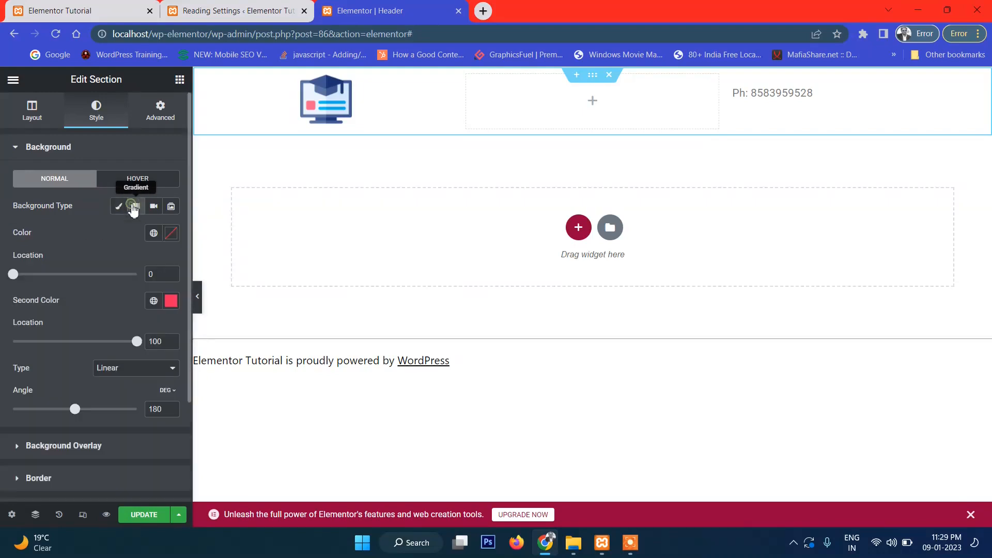
pyautogui.click(134, 208)
pyautogui.click(152, 208)
pyautogui.click(152, 208)
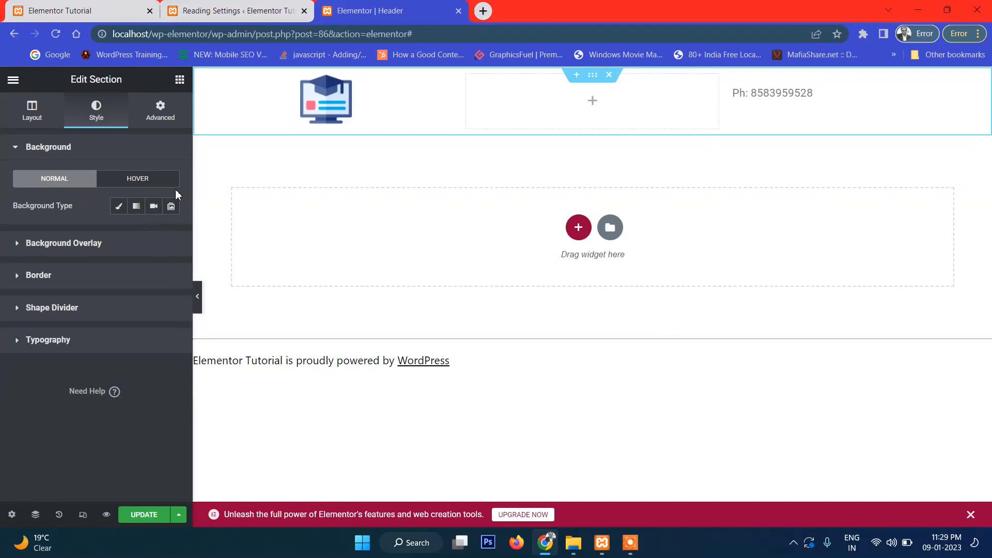
pyautogui.click(118, 207)
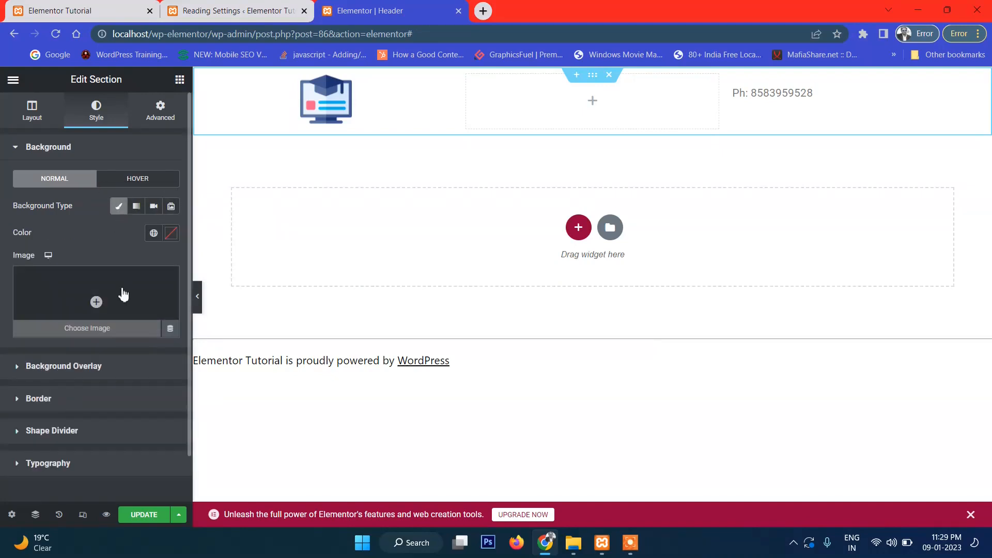
# - Pick a deep dark-red #470000 background colour and save the header
pyautogui.click(171, 233)
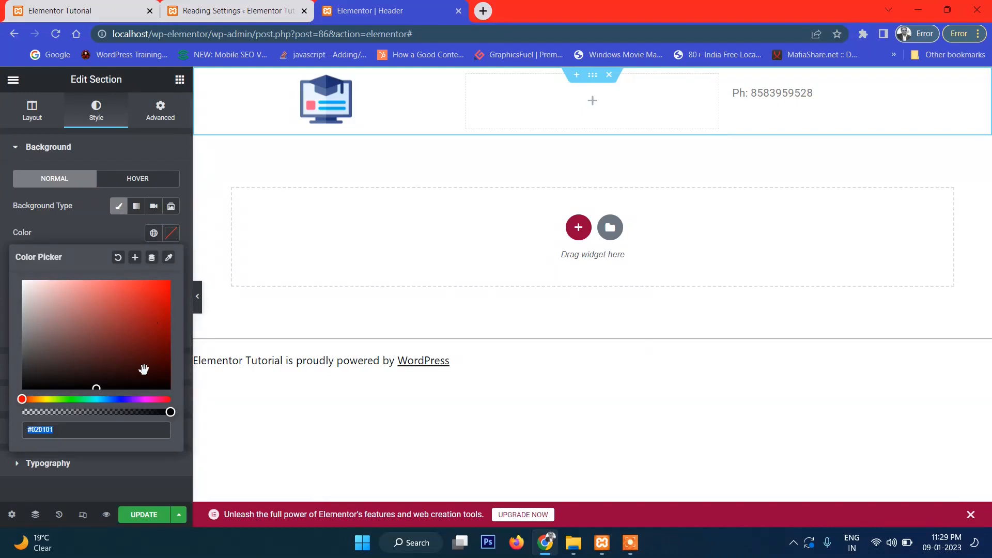
pyautogui.click(92, 367)
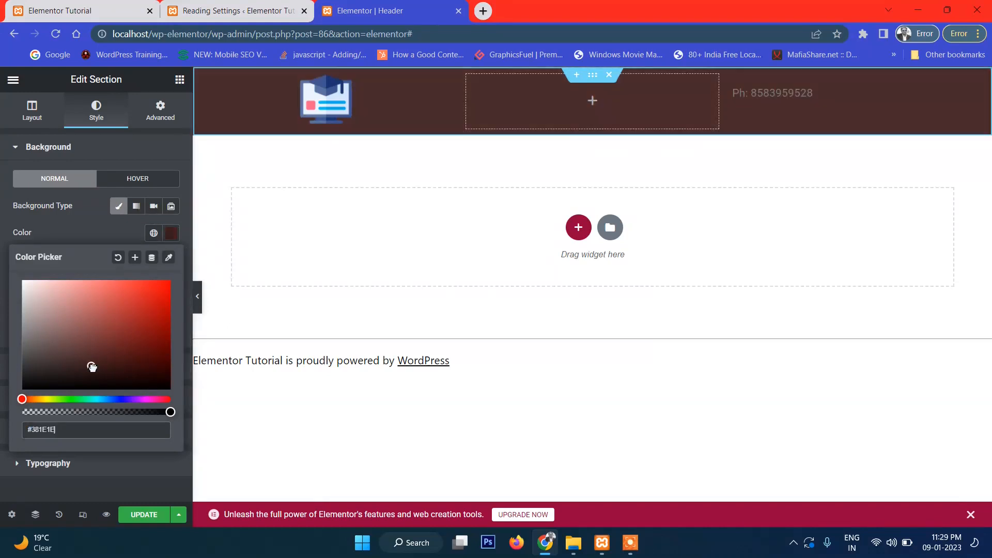
pyautogui.click(80, 344)
pyautogui.click(111, 355)
pyautogui.moveTo(120, 360)
pyautogui.mouseDown()
pyautogui.moveTo(179, 384)
pyautogui.moveTo(172, 360)
pyautogui.mouseUp()
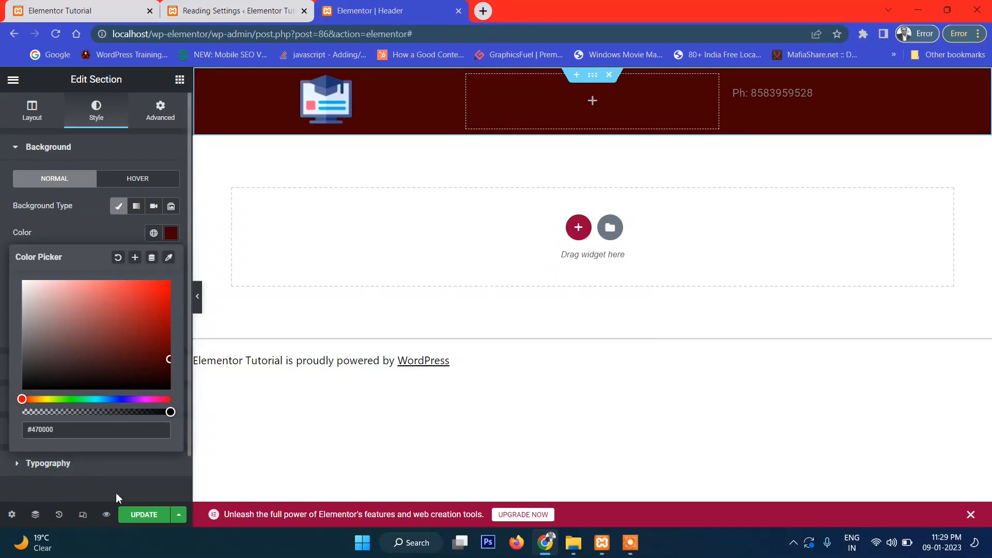
pyautogui.click(26, 489)
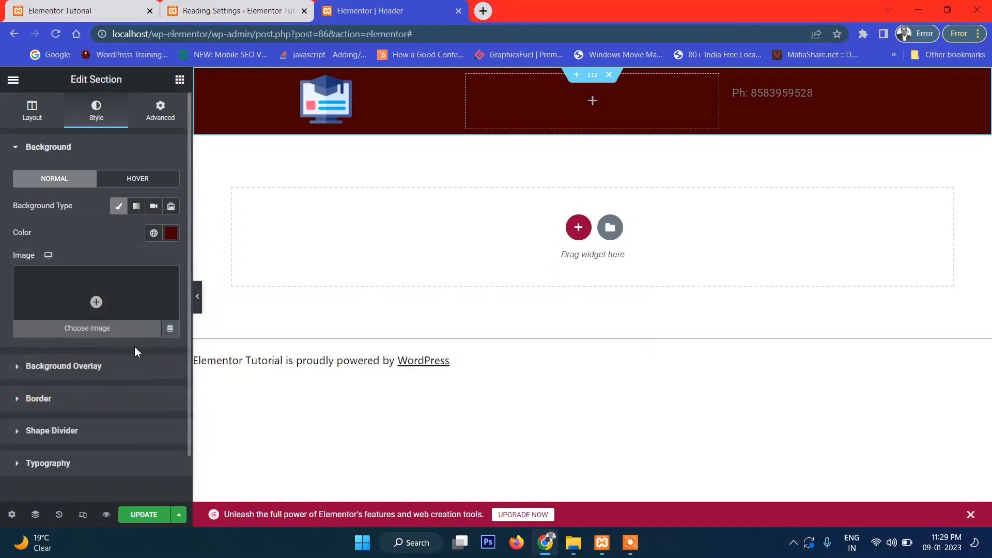
pyautogui.click(145, 520)
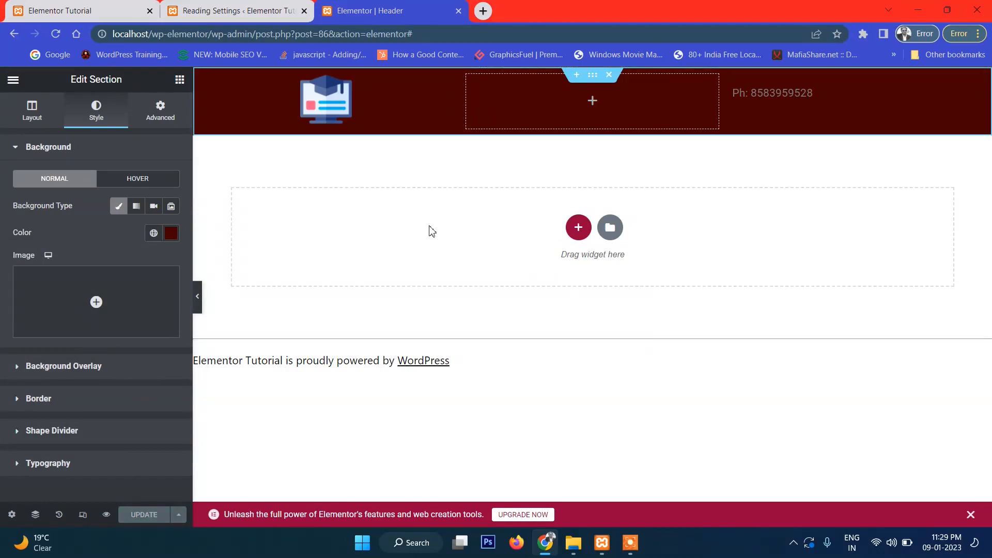
# - Add a one-column section below the header row and search the widgets for 'menu'
pyautogui.click(578, 229)
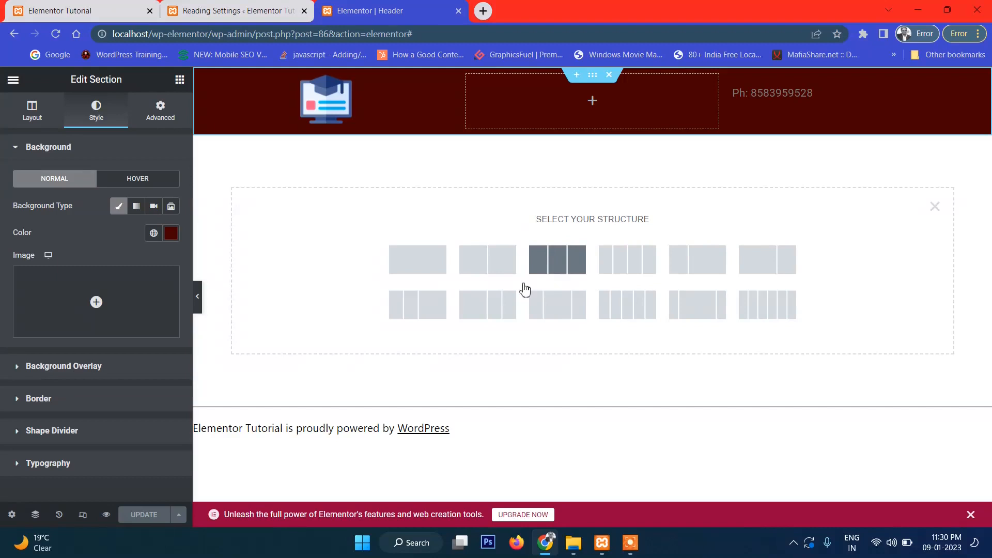
pyautogui.click(426, 268)
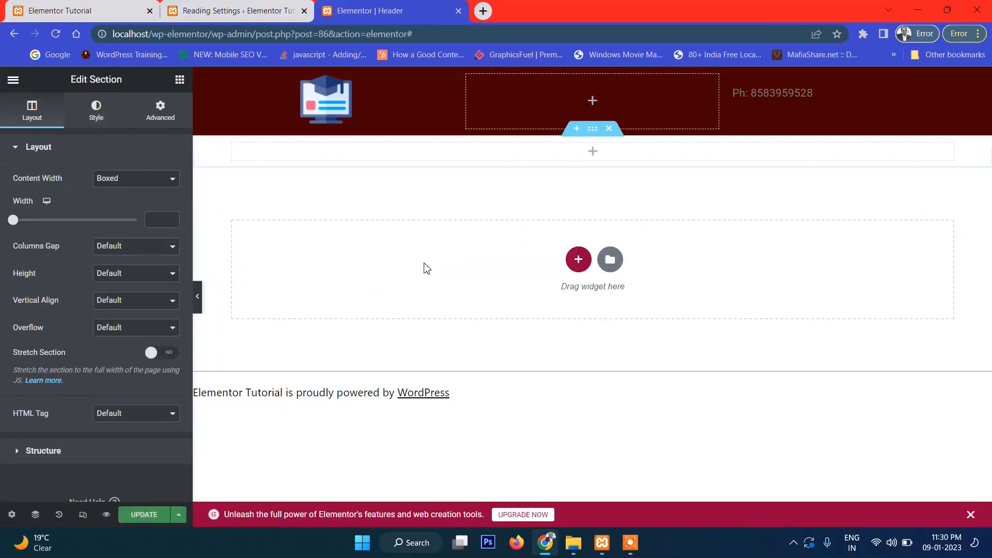
pyautogui.click(593, 151)
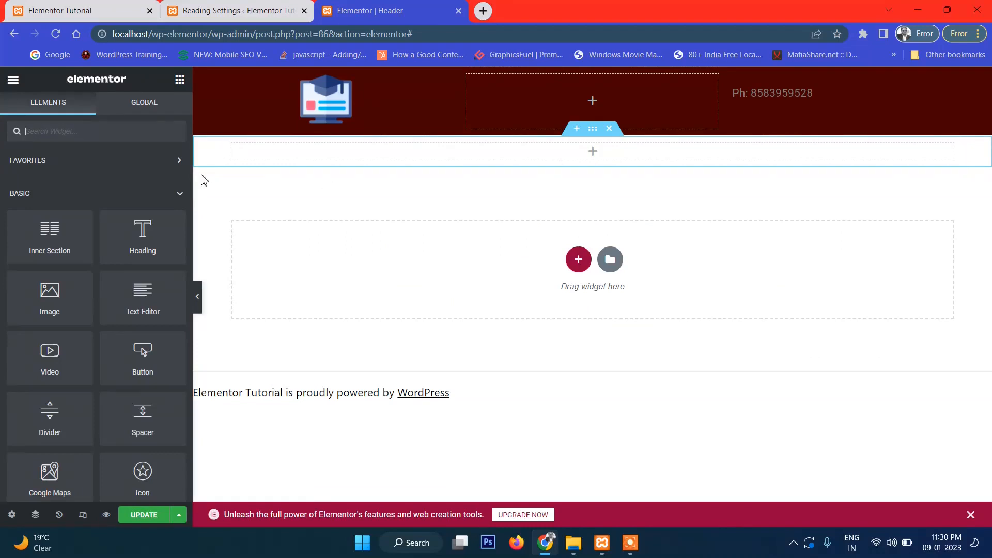
pyautogui.write('menu')
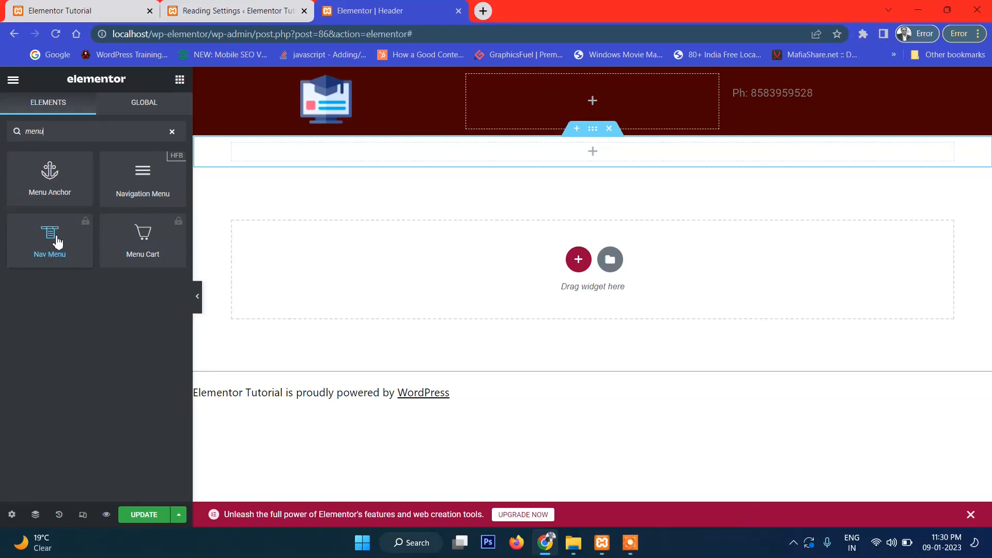
# - Drag the Navigation Menu widget into the new empty section
pyautogui.moveTo(147, 184); pyautogui.dragTo(590, 165)
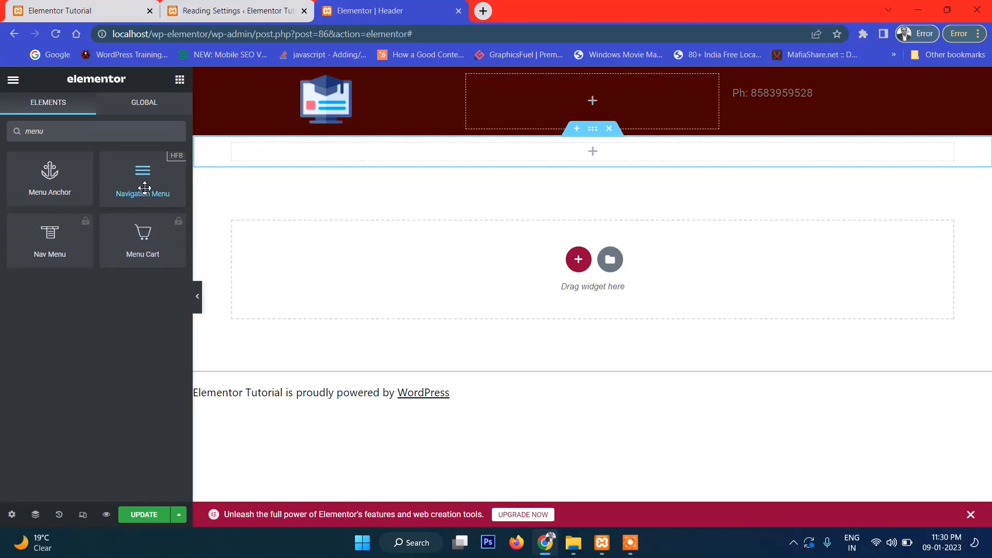
pyautogui.moveTo(137, 173); pyautogui.dragTo(575, 160)
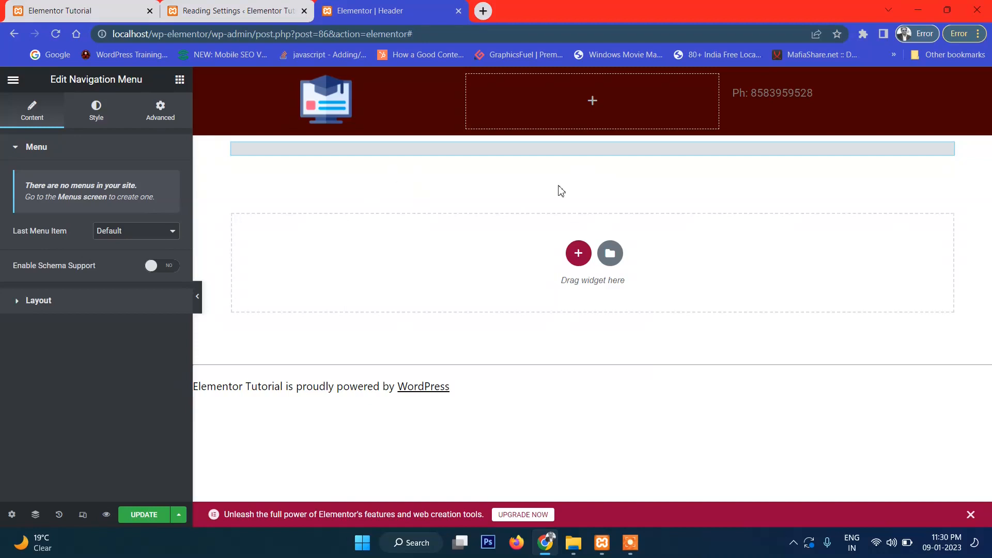
# - Leave Last Menu Item at Default and save the Header template
pyautogui.click(133, 233)
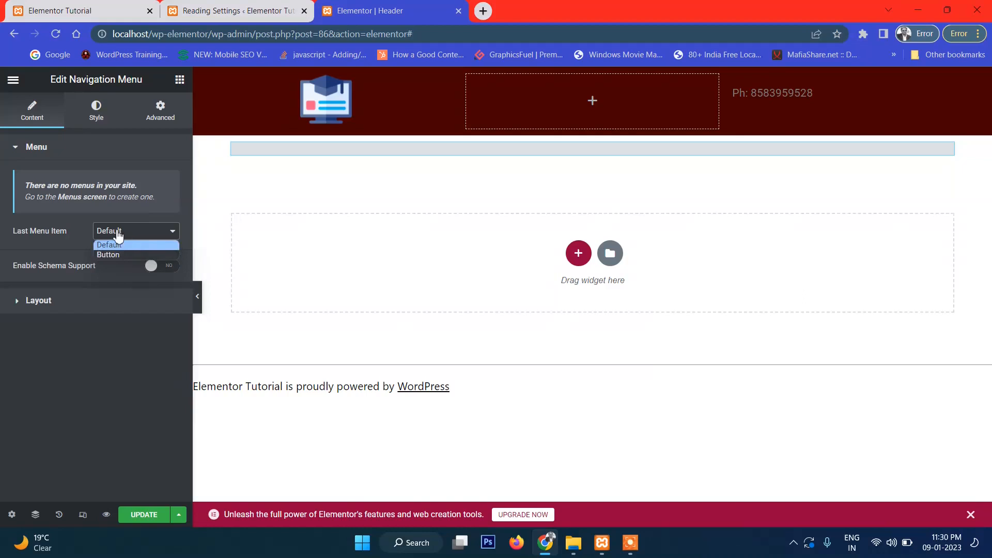
pyautogui.click(72, 248)
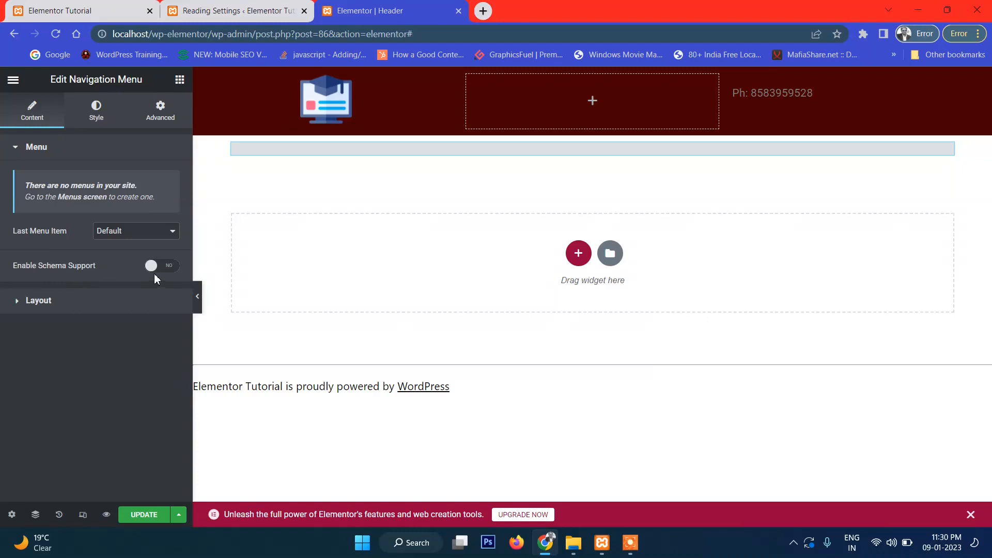
pyautogui.click(145, 514)
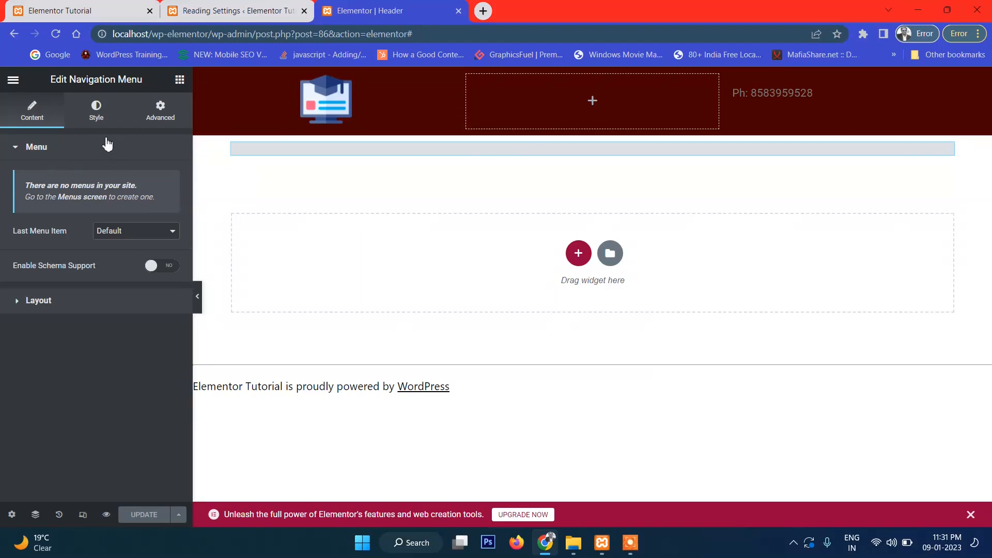
# - Leave the Navigation Menu widget settings and search the widget list for 'menu'
pyautogui.click(164, 117)
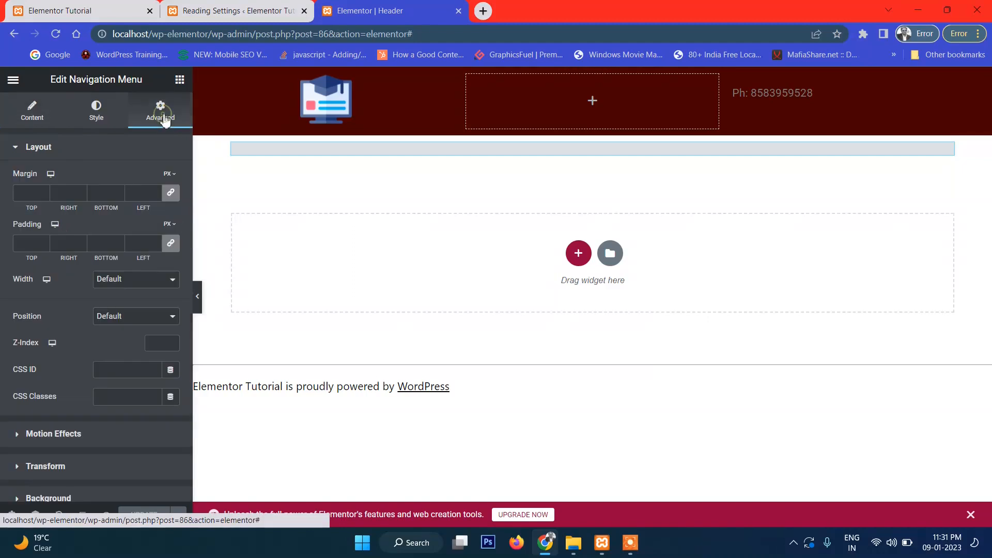
pyautogui.click(32, 114)
pyautogui.click(181, 81)
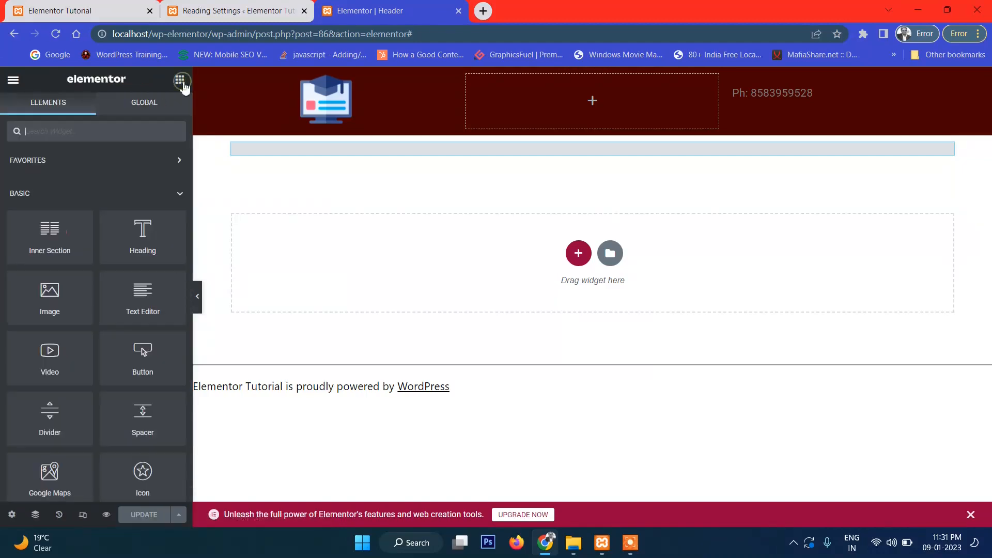
pyautogui.click(68, 132)
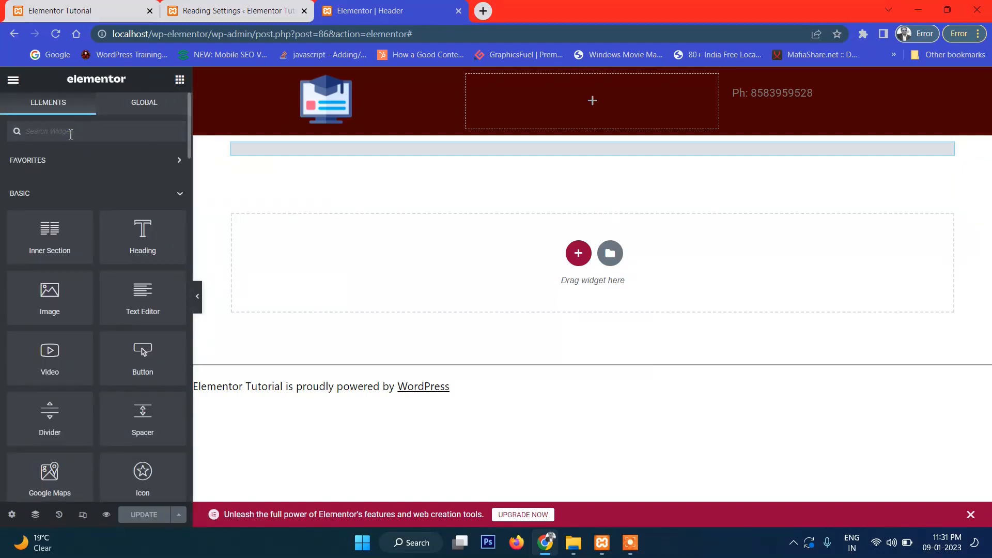
pyautogui.write('menu')
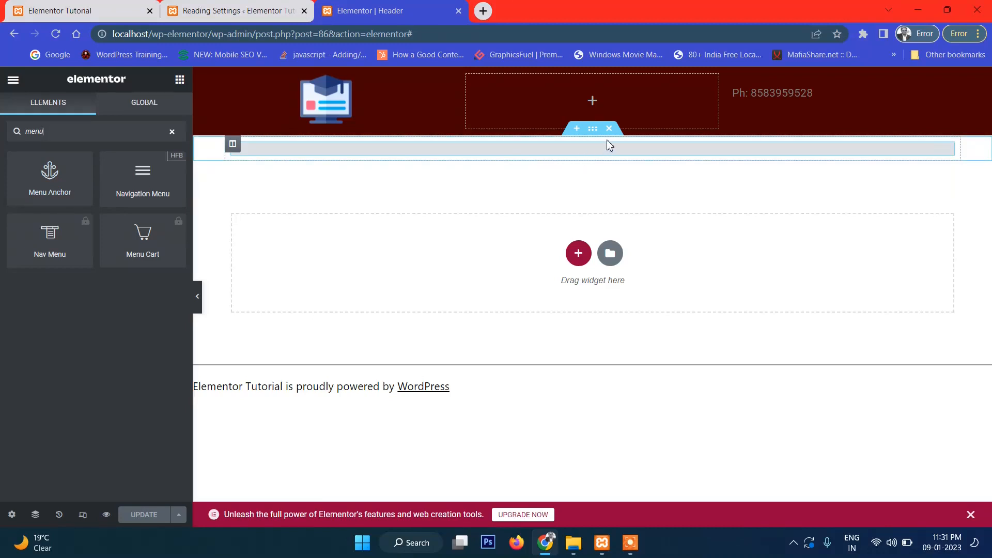
# - Toggle the editor's main menu open and shut to land on the Elements panel, then select the address
pyautogui.click(13, 80)
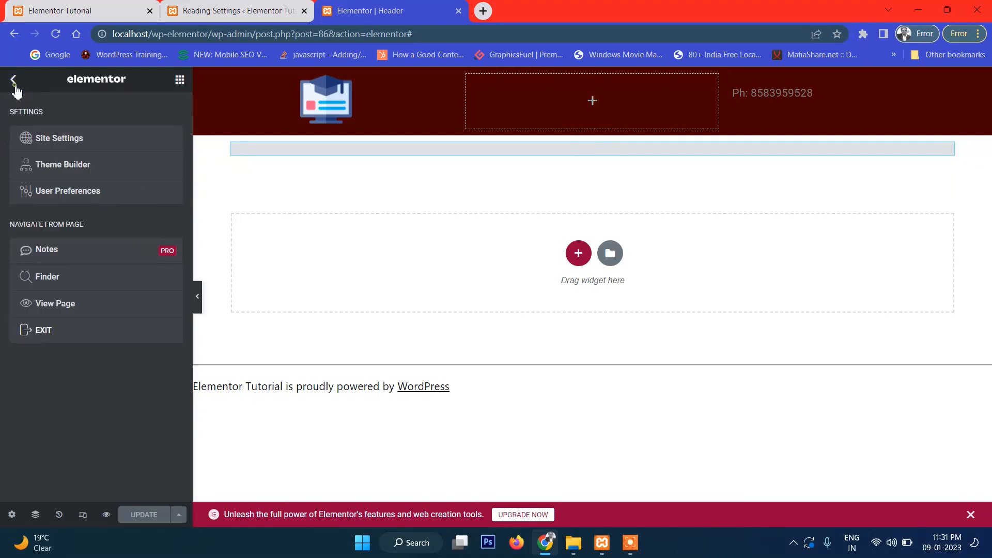
pyautogui.click(15, 85)
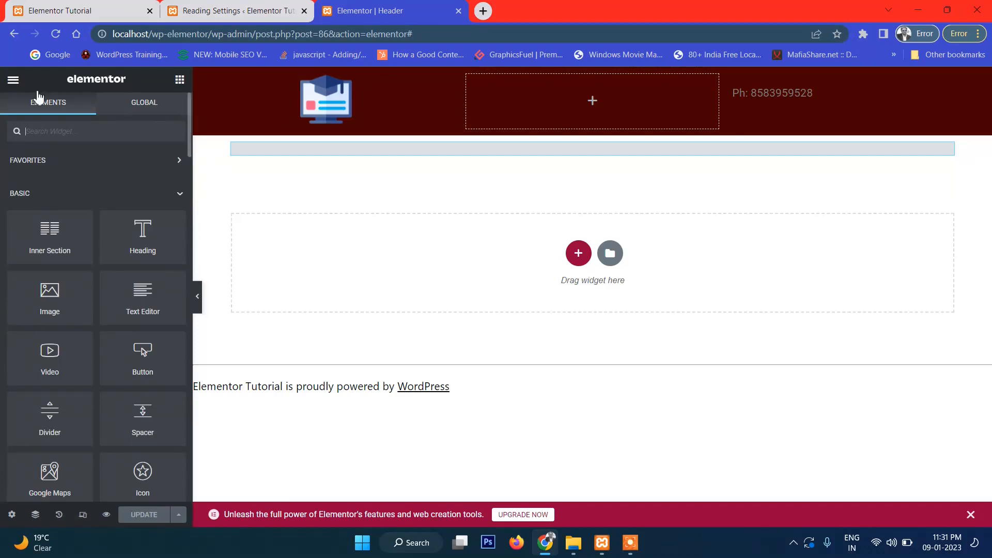
pyautogui.click(13, 80)
pyautogui.click(13, 80)
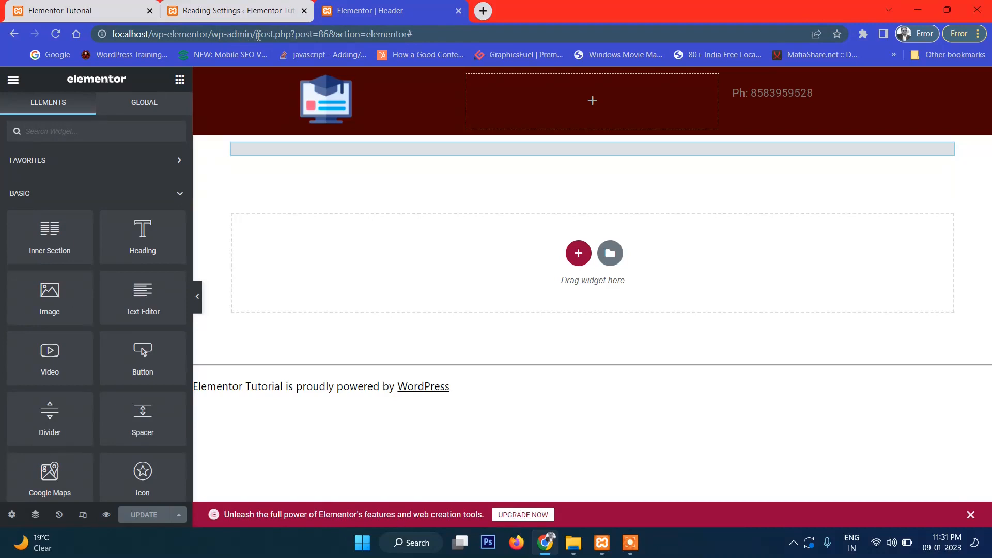
pyautogui.moveTo(257, 35); pyautogui.dragTo(500, 41)
# - Trim the address to wp-admin and go to Appearance > Elementor Header & Footer Builder
pyautogui.press('BackSpace')
pyautogui.press('Return')
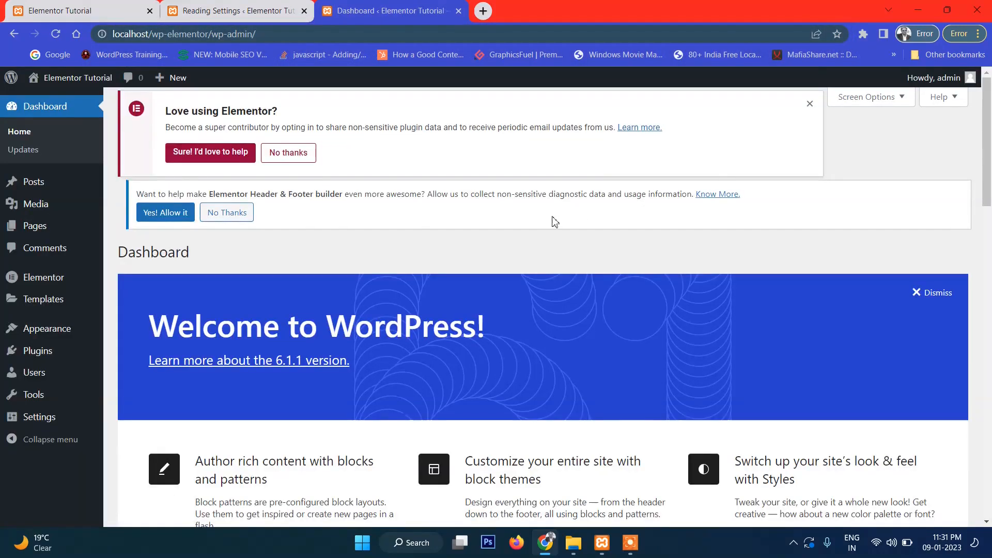
pyautogui.moveTo(64, 309)
pyautogui.moveTo(23, 336)
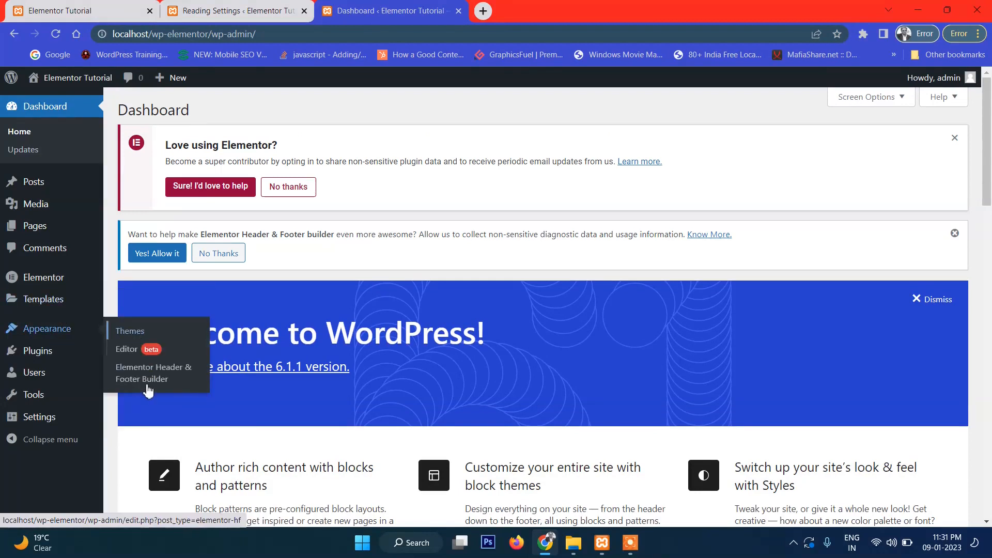
pyautogui.click(141, 381)
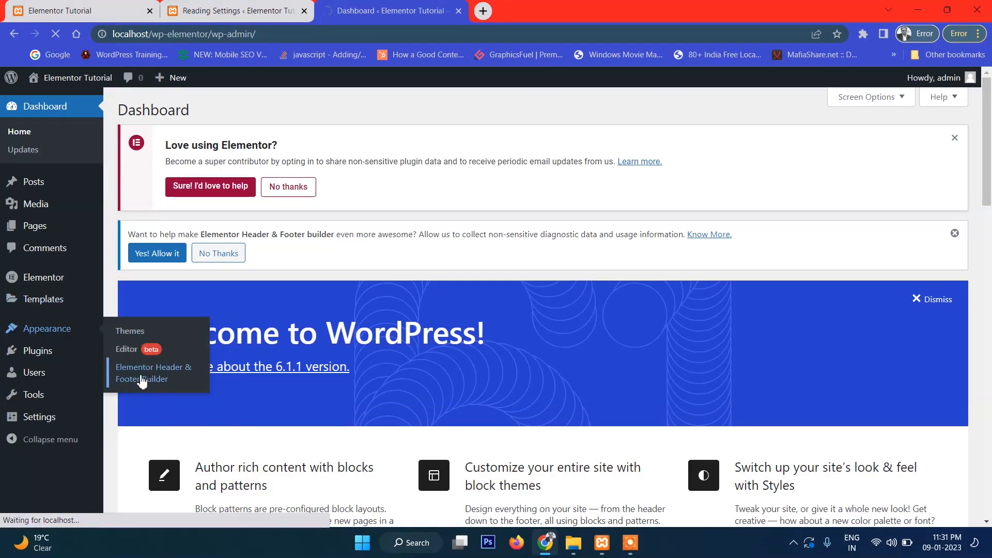
pyautogui.scroll(-1, 203, 400)
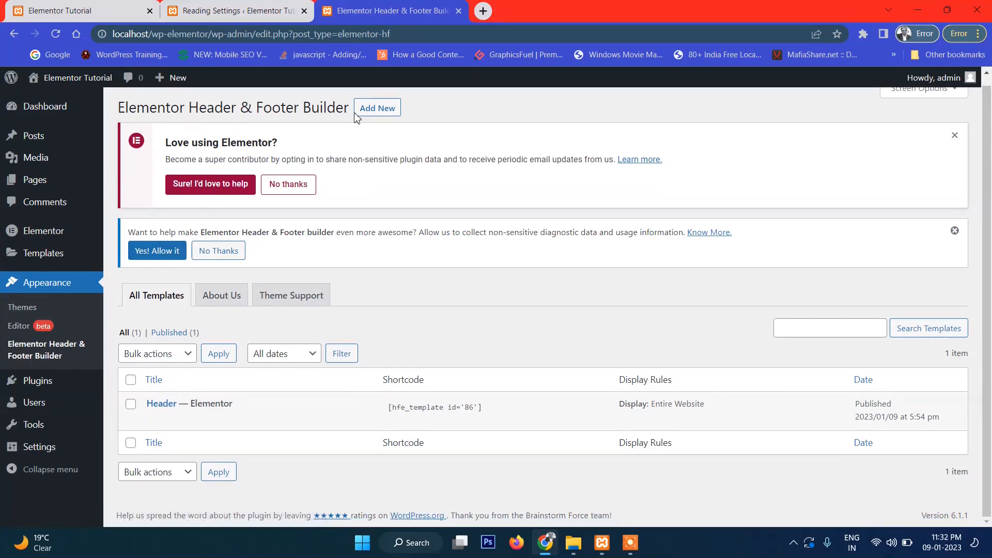
# - Create a new header/footer template titled 'Footer'
pyautogui.click(382, 117)
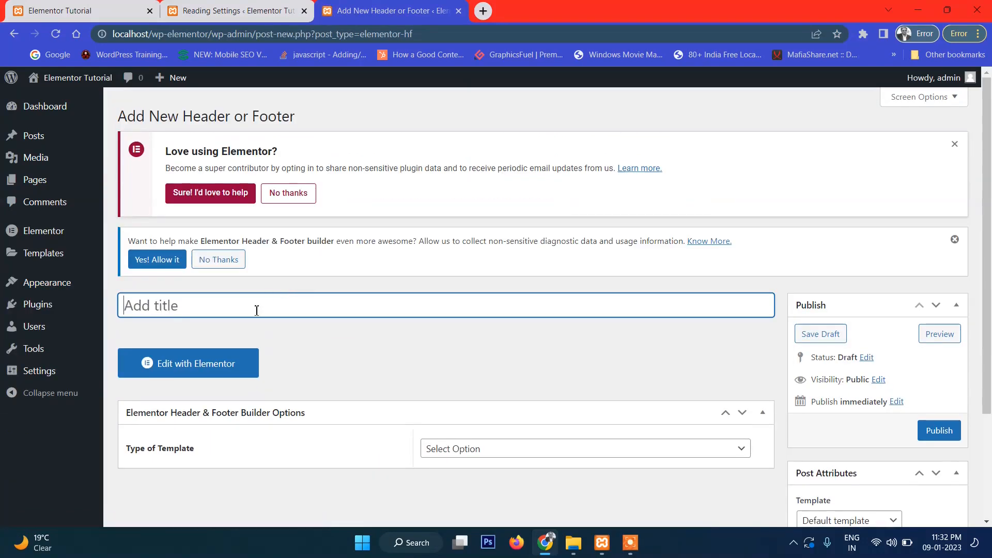
pyautogui.write('fOOER')
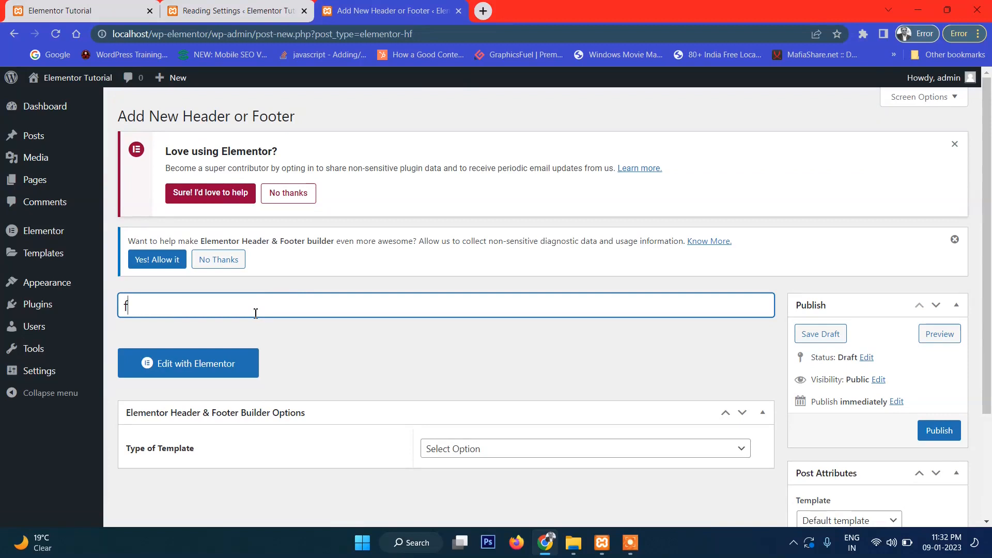
pyautogui.hotkey('ctrl', 'a')
pyautogui.press('BackSpace')
pyautogui.write('Footer')
pyautogui.scroll(-3, 256, 313)
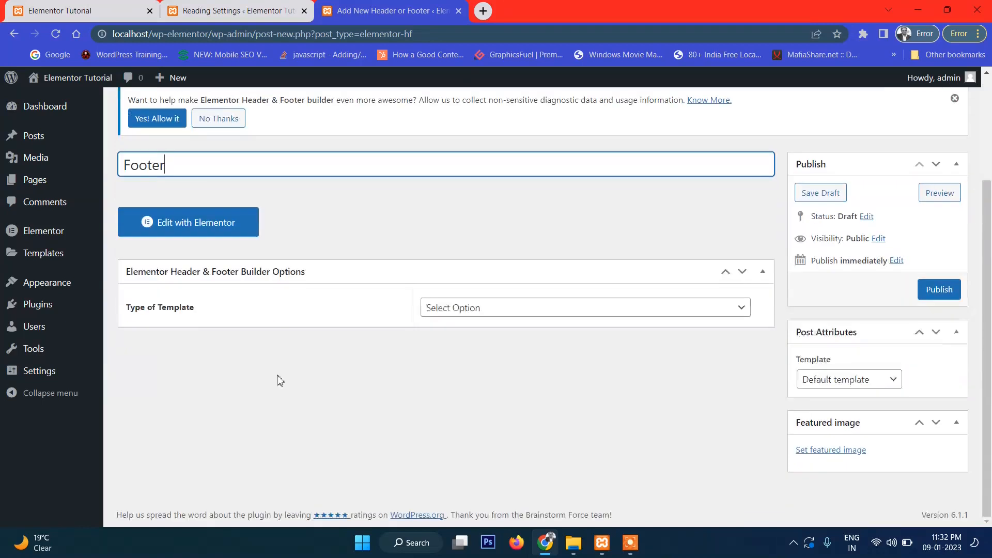
# - Make the template type Footer, display it on the Entire Website, and publish it
pyautogui.click(434, 308)
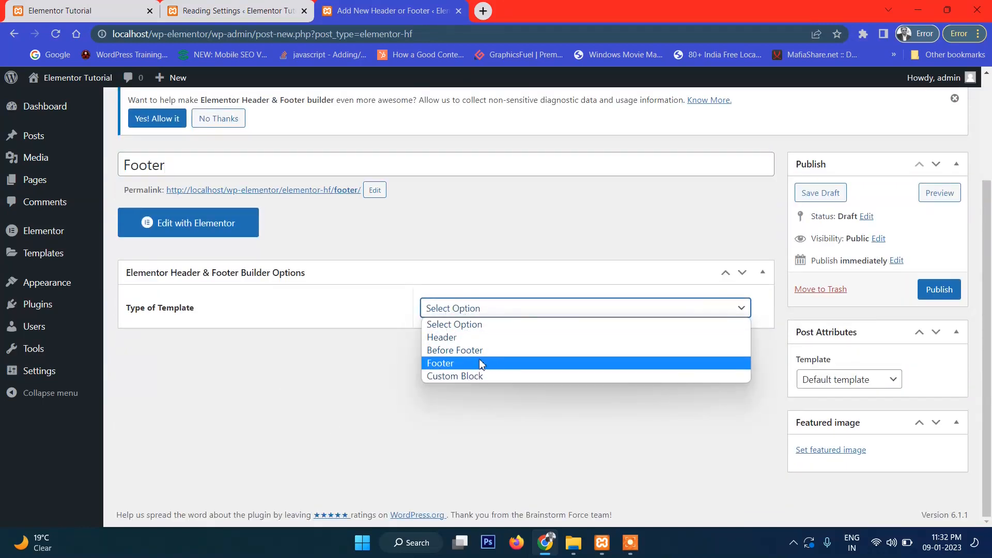
pyautogui.click(479, 362)
pyautogui.click(480, 356)
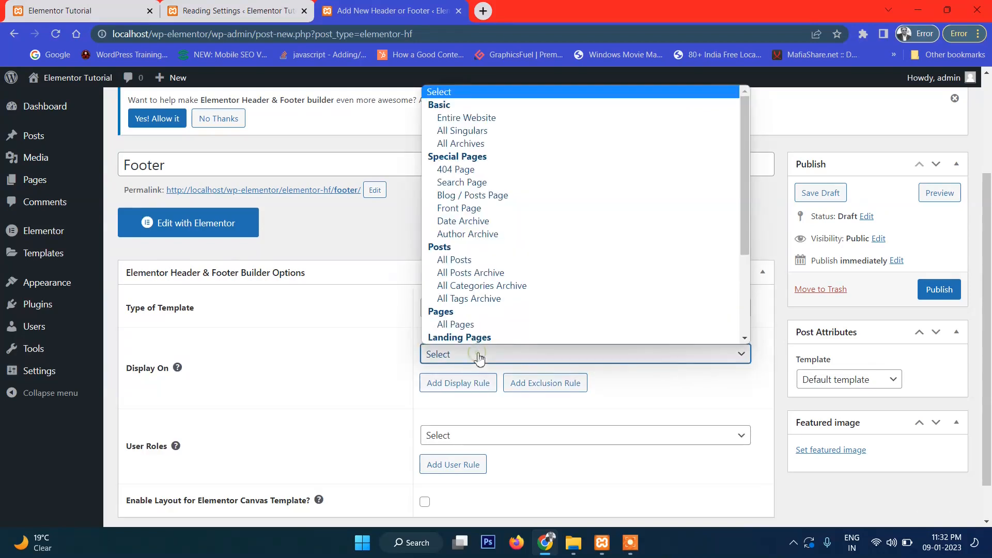
pyautogui.click(516, 117)
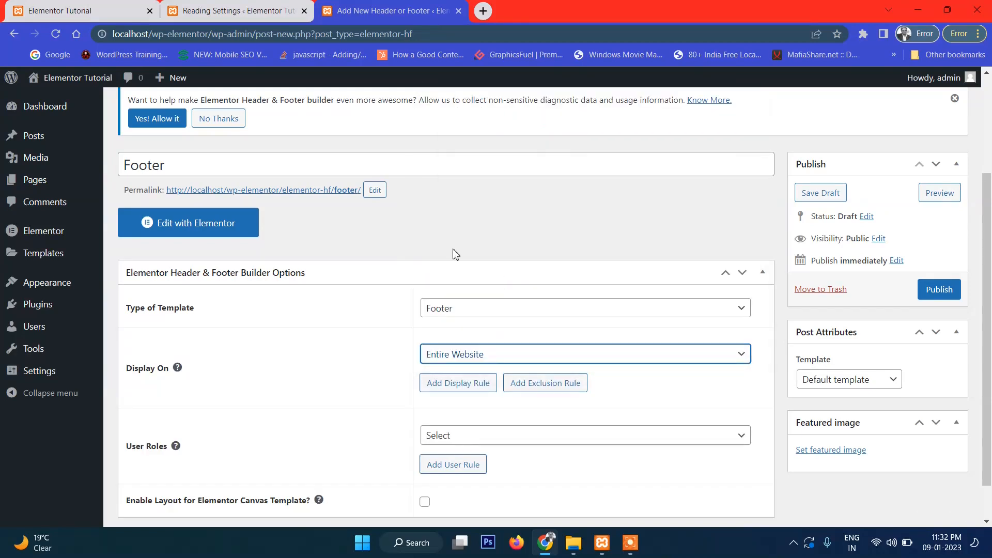
pyautogui.click(931, 292)
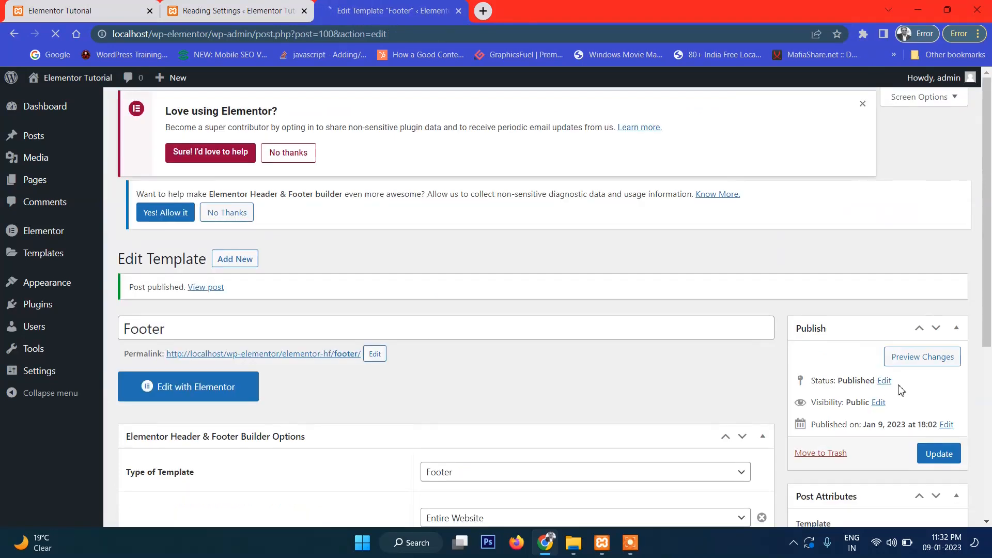
# - Set the Footer's page template to Elementor Full Width and update it
pyautogui.scroll(-4, 900, 390)
pyautogui.click(890, 335)
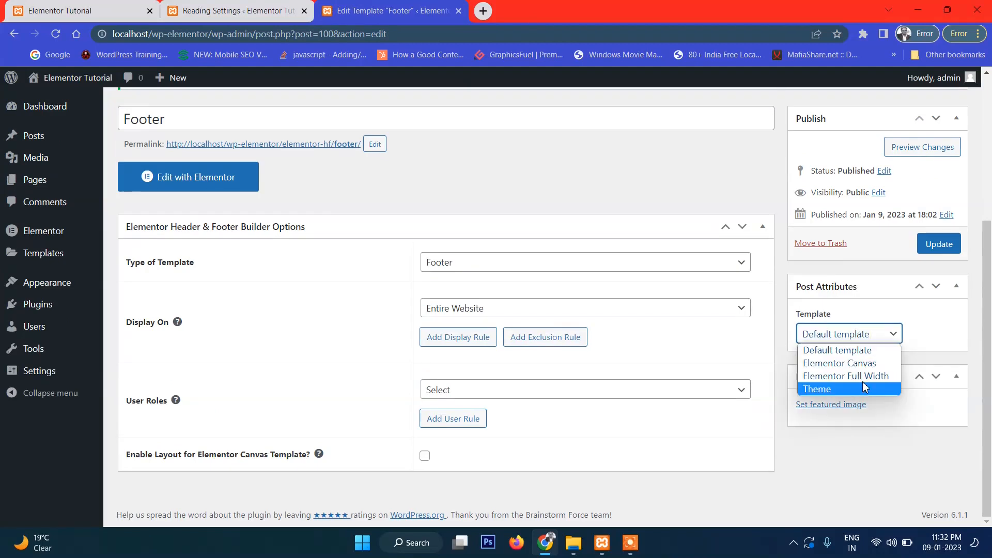
pyautogui.click(866, 375)
pyautogui.click(939, 244)
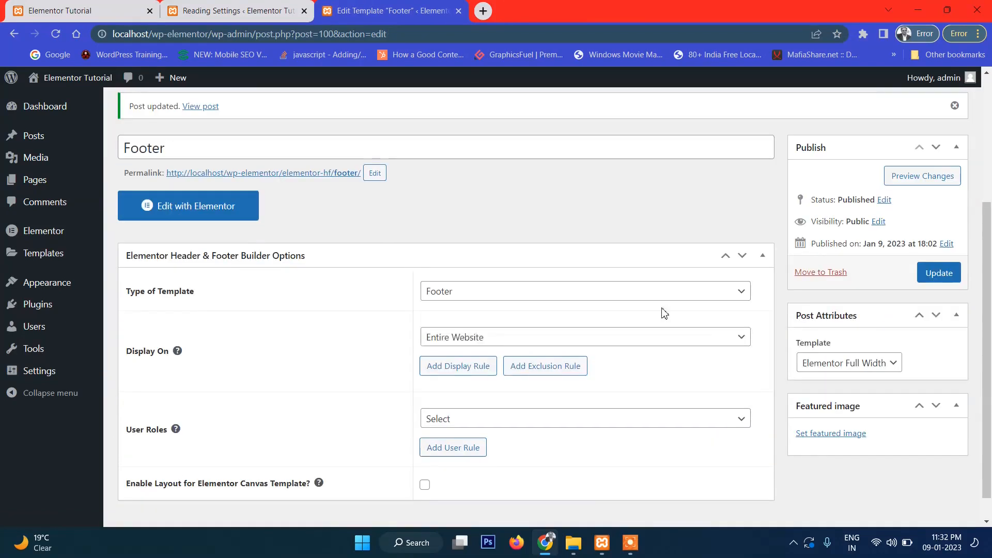
# - Open the Footer template with Elementor and insert a single-column section
pyautogui.click(187, 213)
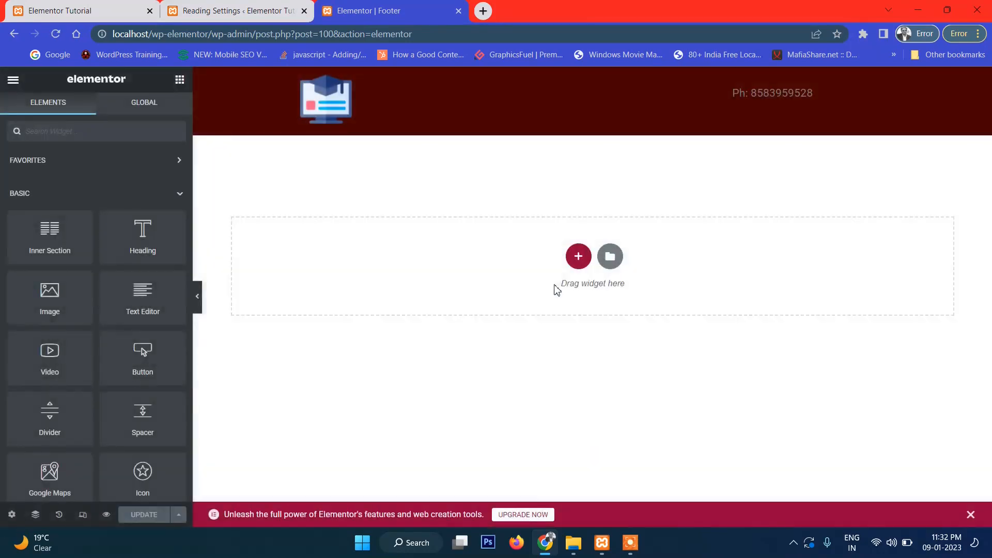
pyautogui.click(577, 257)
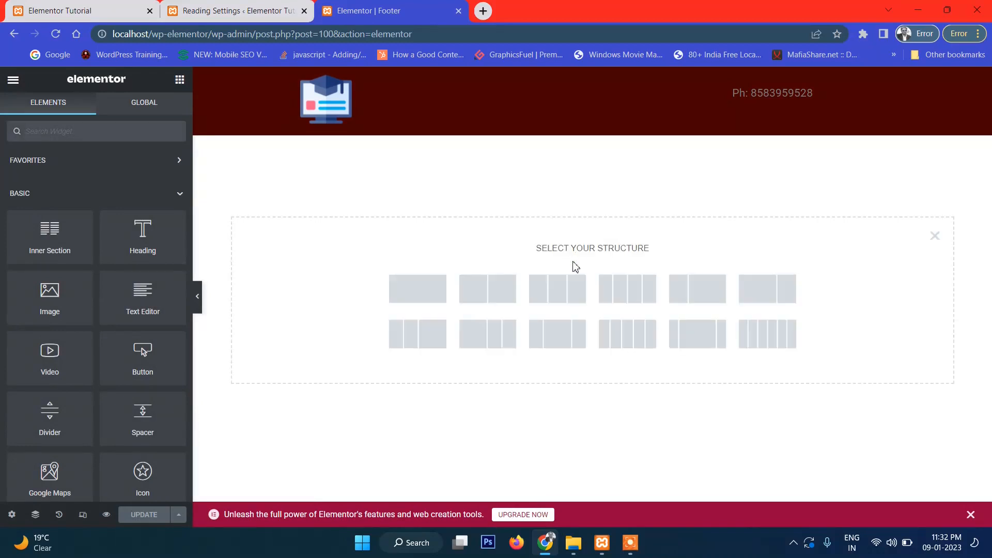
pyautogui.click(406, 296)
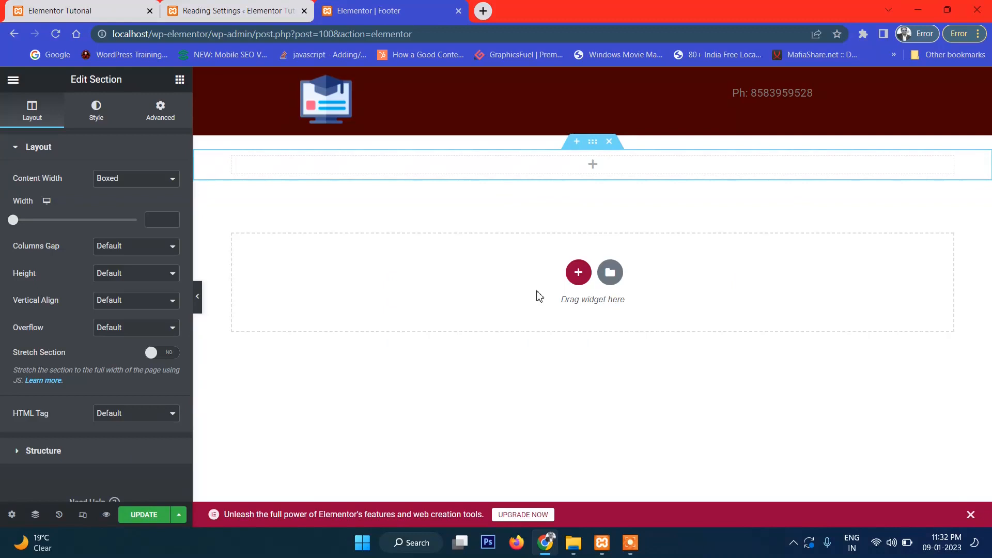
pyautogui.click(592, 171)
# - Add a Text Editor widget reading 'copyright all rights resevered' to the footer and update
pyautogui.moveTo(144, 319); pyautogui.dragTo(602, 180)
pyautogui.tripleClick(491, 186)
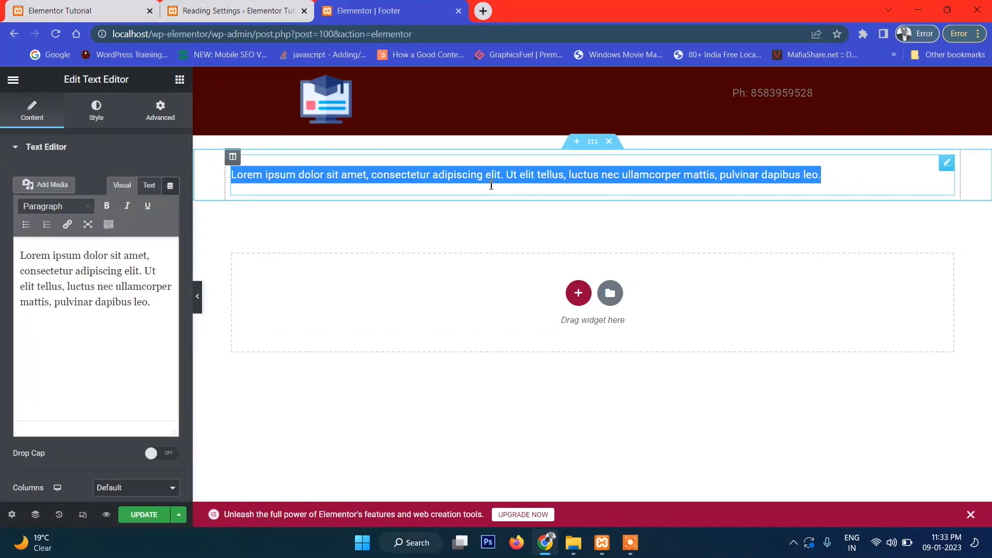
pyautogui.write('copy')
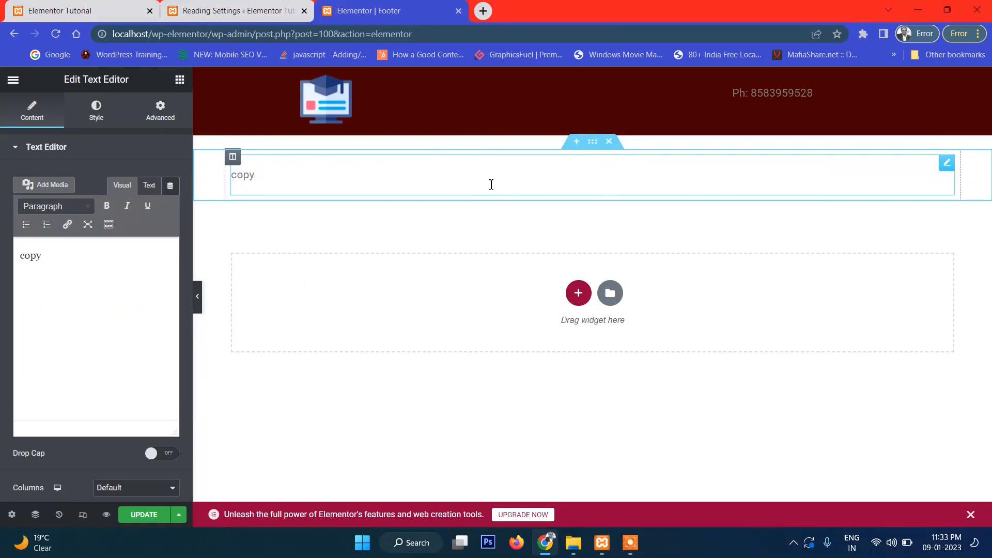
pyautogui.write('right')
pyautogui.write('all rights re')
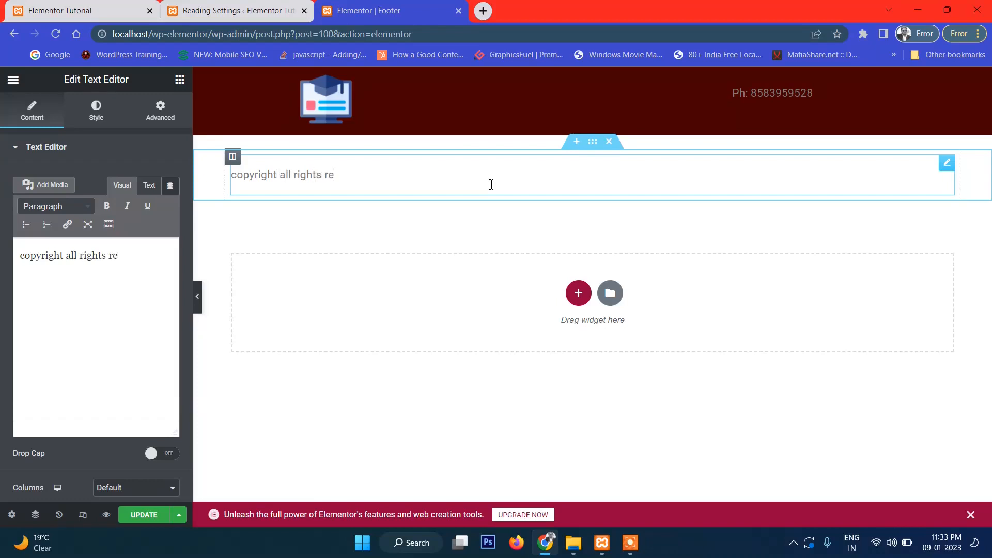
pyautogui.write('severed')
pyautogui.click(155, 515)
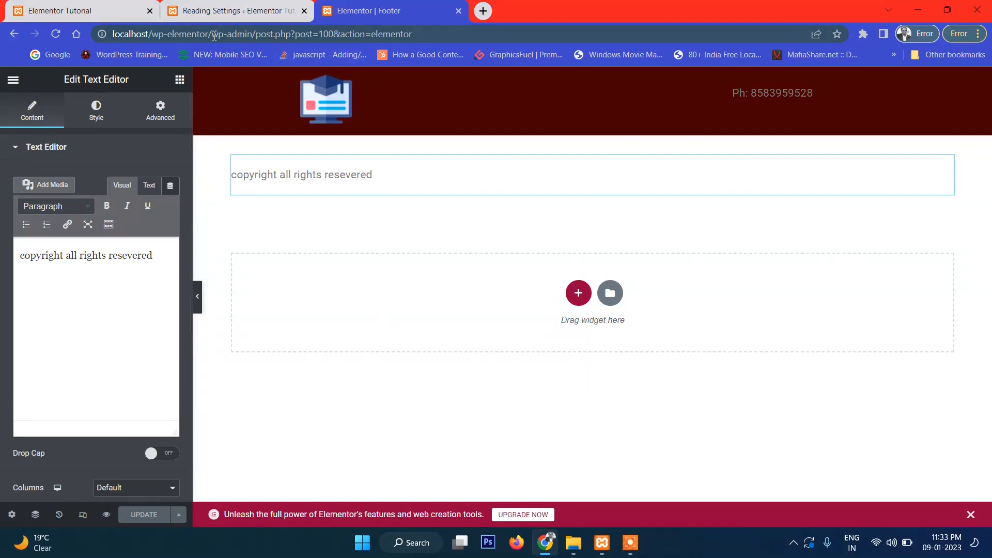
pyautogui.moveTo(212, 34); pyautogui.dragTo(411, 34)
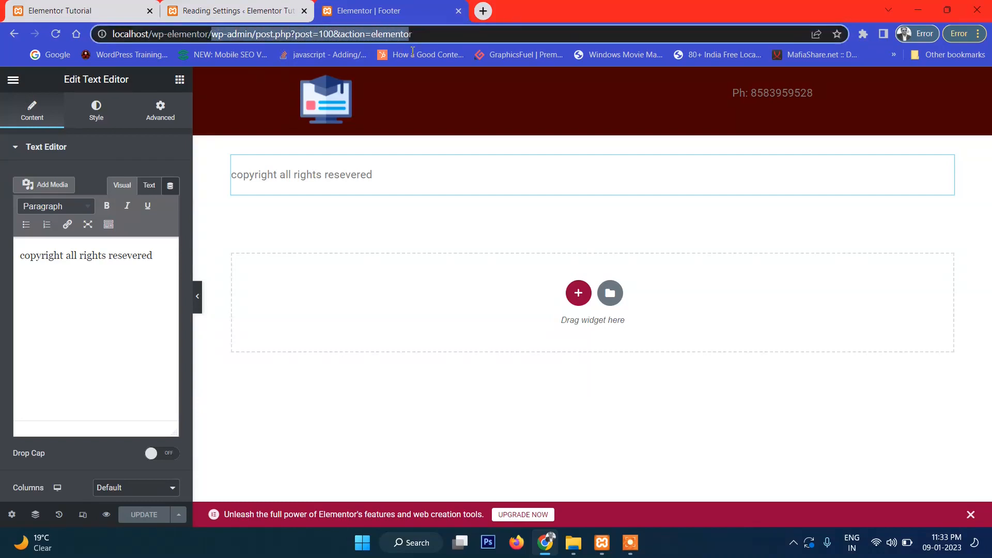
pyautogui.click(212, 34)
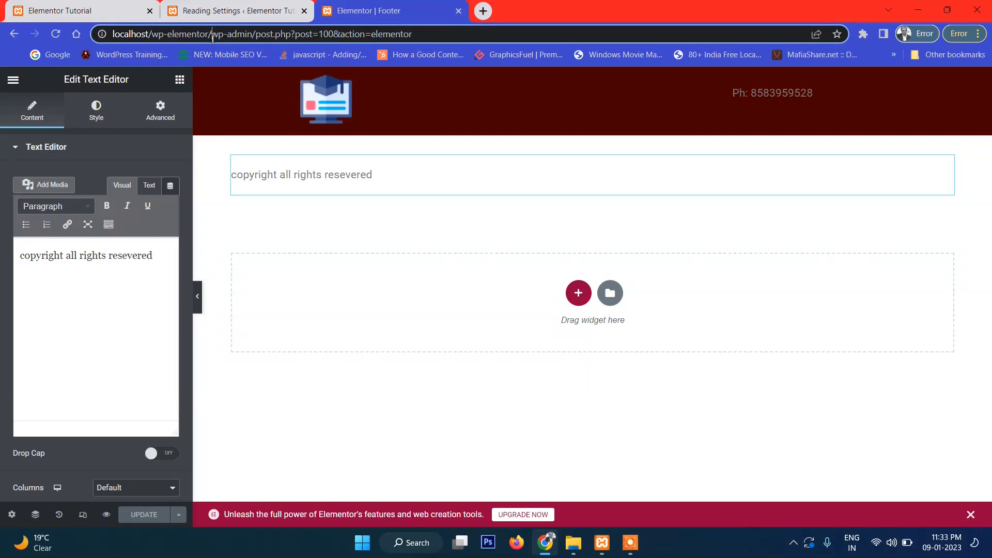
# - Set the footer section's content width to Full Width and turn Stretch Section on
pyautogui.click(405, 171)
pyautogui.click(592, 143)
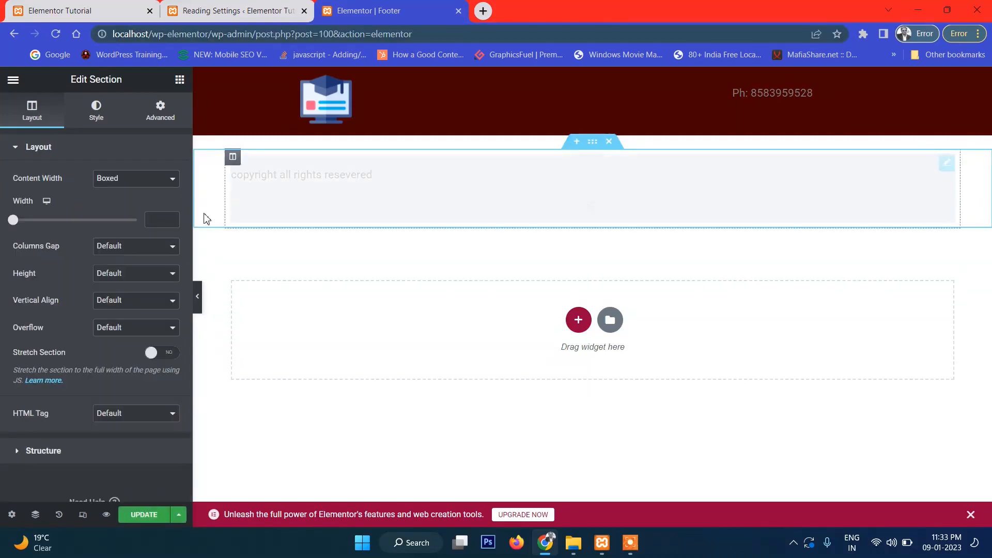
pyautogui.click(155, 178)
pyautogui.click(143, 203)
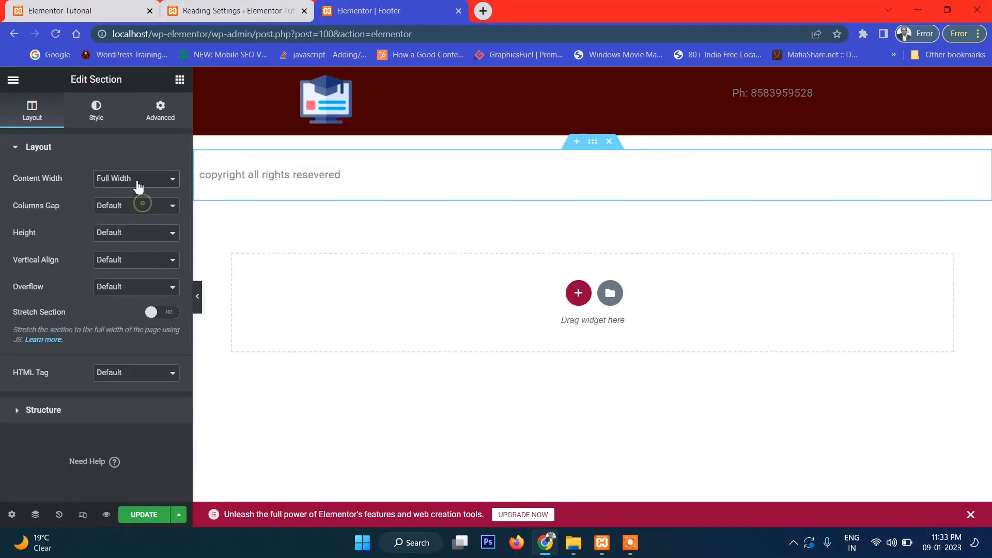
pyautogui.click(171, 317)
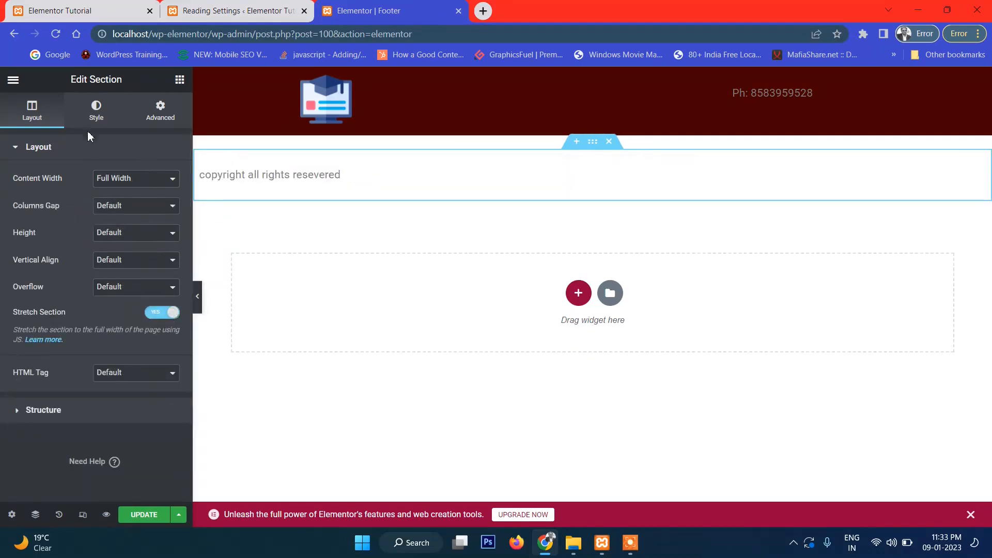
# - Give the footer section a Classic background in near-black #090905 and save it
pyautogui.click(89, 118)
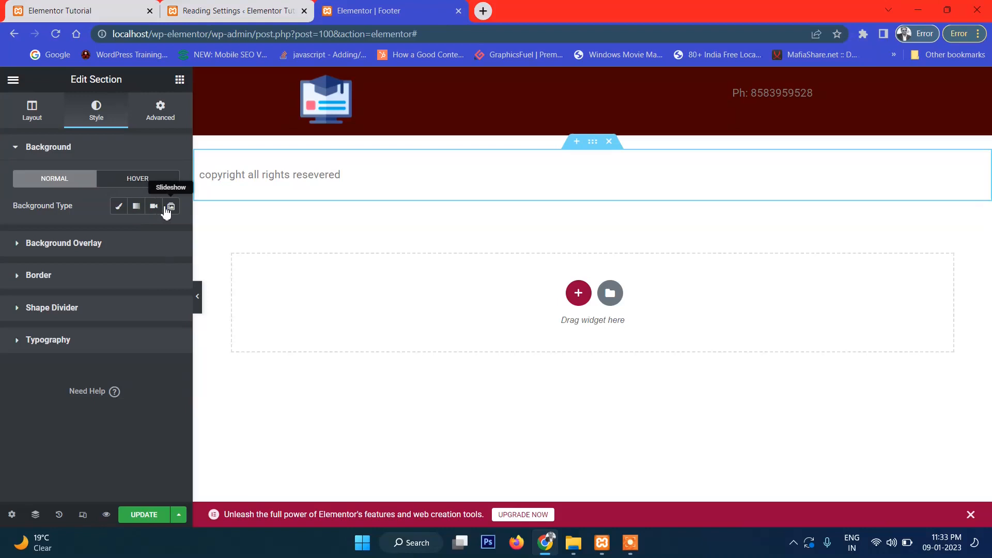
pyautogui.click(118, 209)
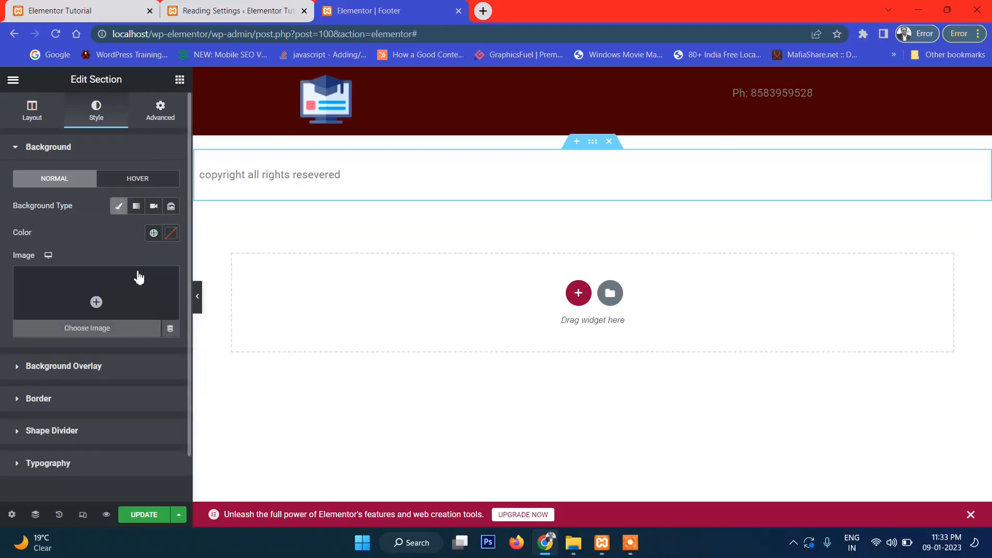
pyautogui.click(171, 233)
pyautogui.click(96, 388)
pyautogui.moveTo(68, 386); pyautogui.dragTo(23, 386)
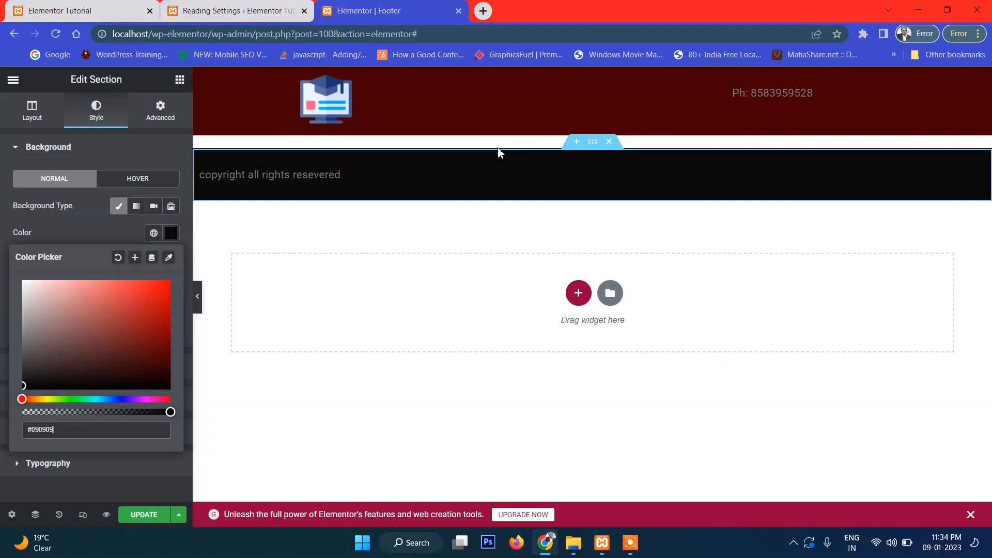
pyautogui.click(131, 516)
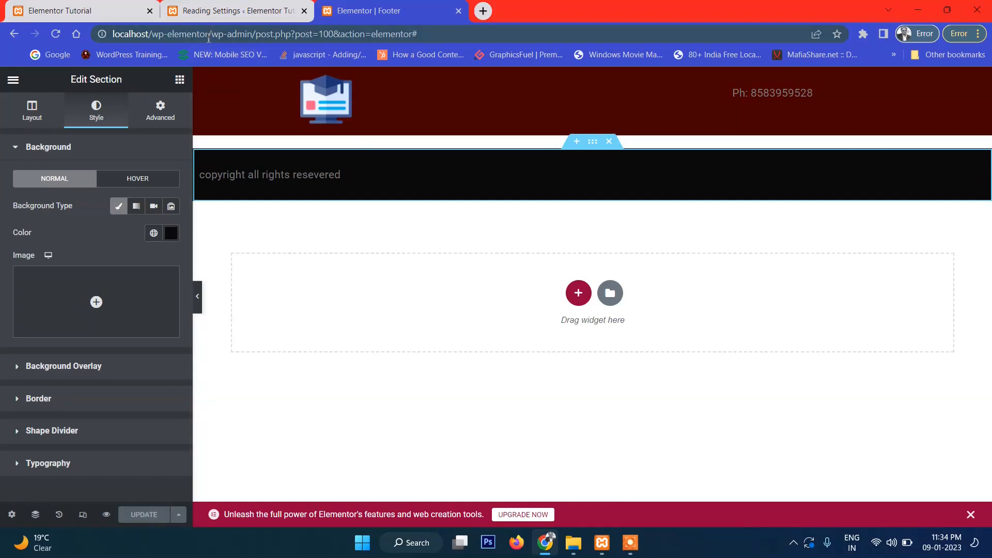
# - Copy the site's base address and load the home page in a new tab
pyautogui.moveTo(212, 34); pyautogui.dragTo(68, 40)
pyautogui.hotkey('ctrl', 'c')
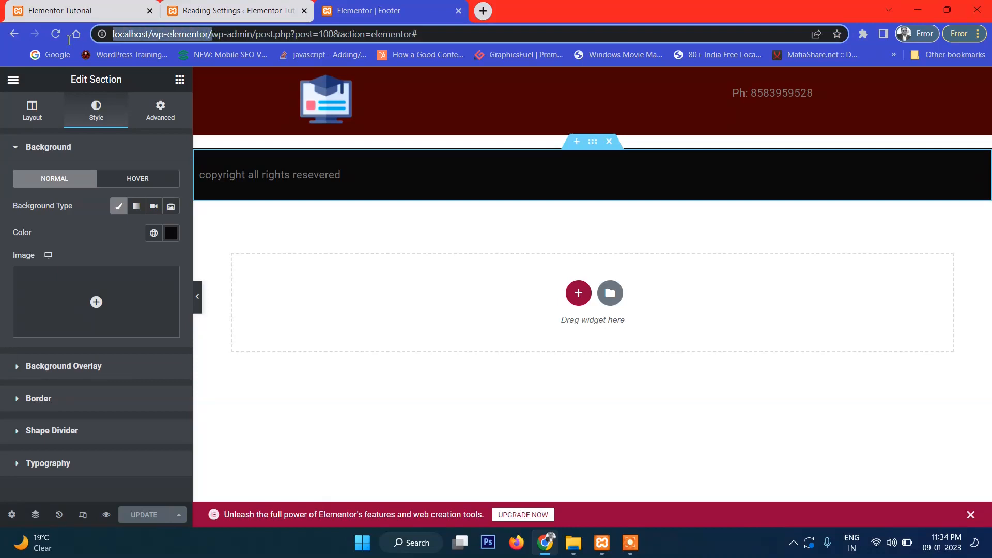
pyautogui.click(483, 11)
pyautogui.hotkey('ctrl', 'v')
pyautogui.press('Return')
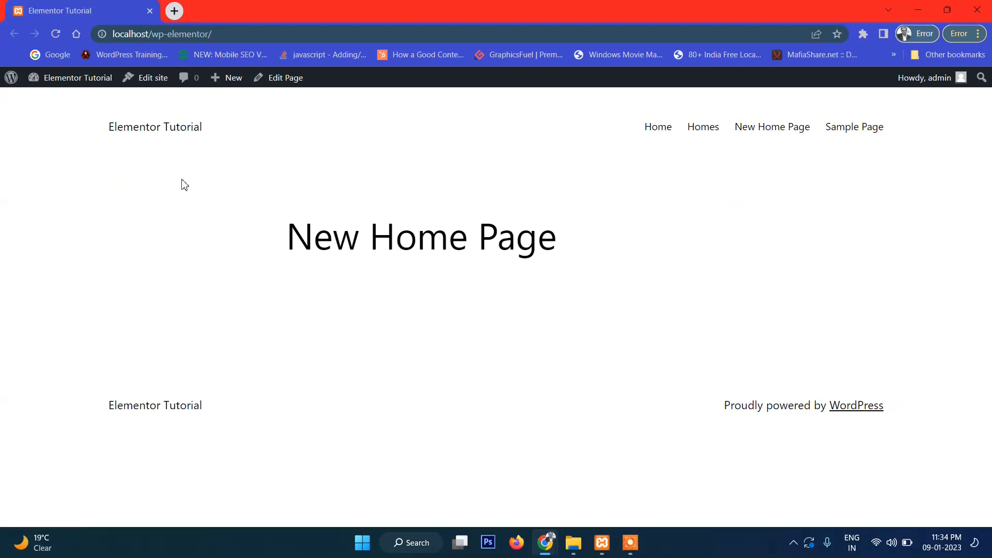
# - Go to the dashboard, then Pages > All Pages, and edit New Home Page
pyautogui.moveTo(78, 84)
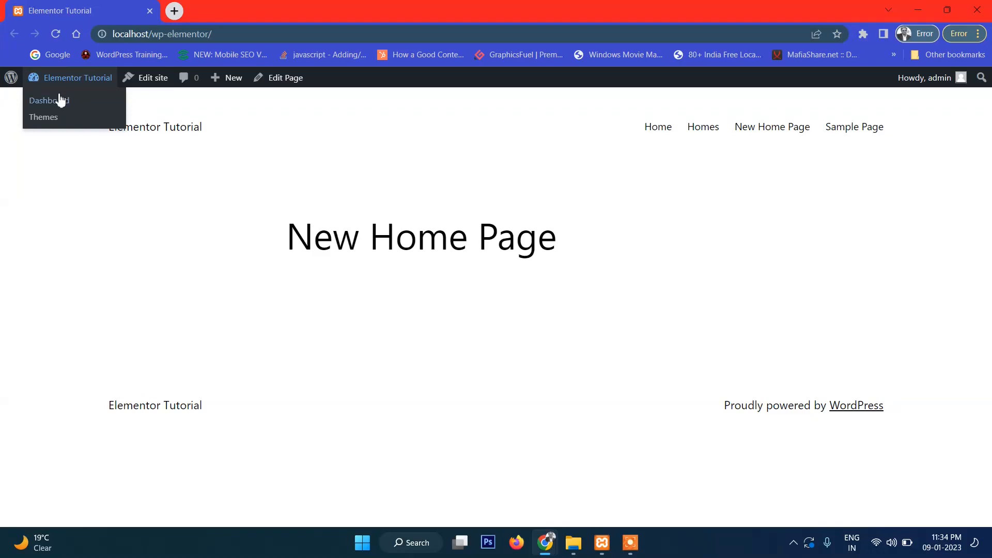
pyautogui.click(57, 104)
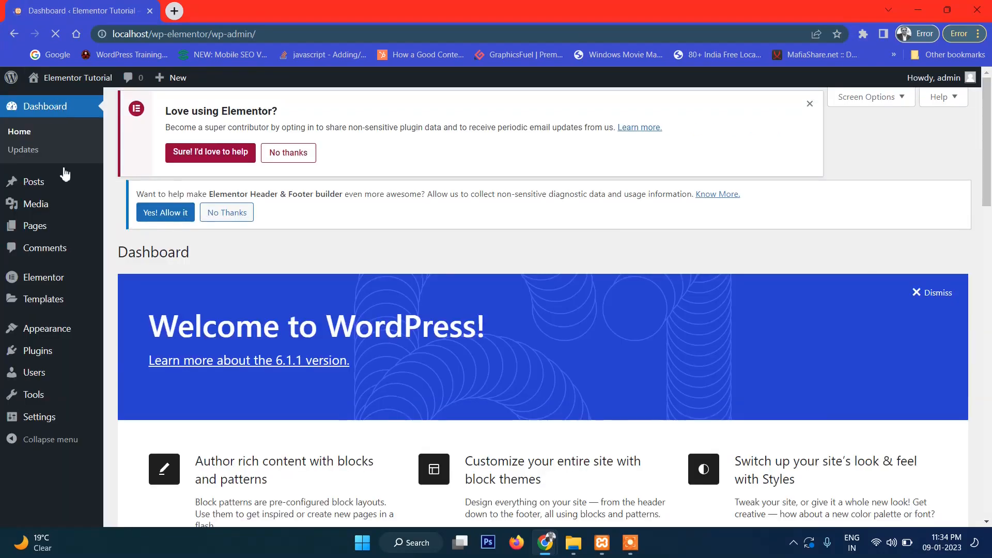
pyautogui.moveTo(60, 228)
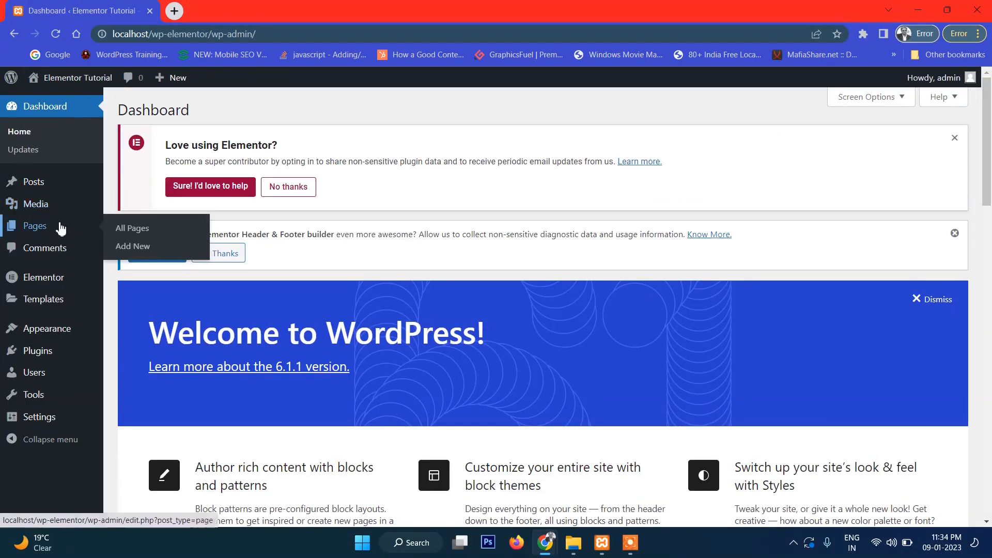
pyautogui.click(146, 231)
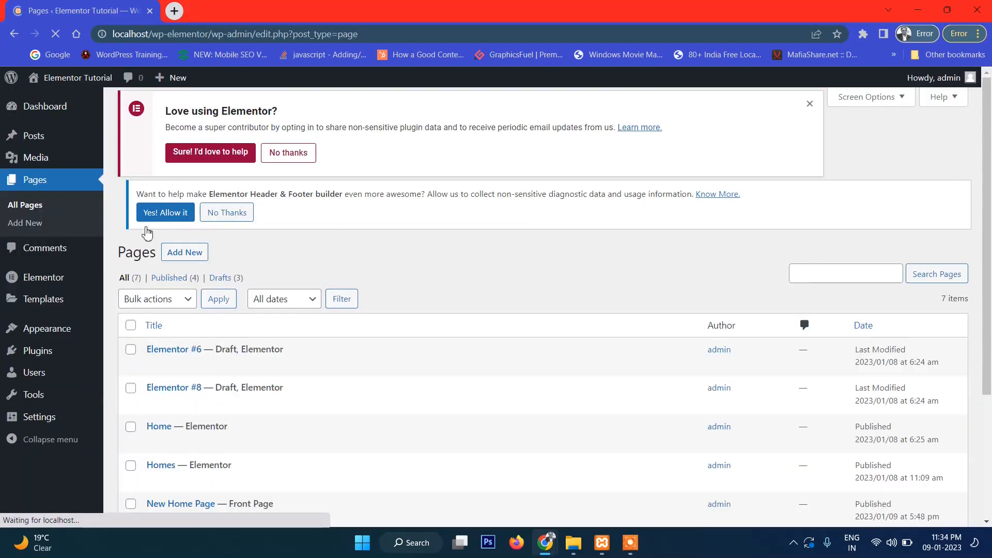
pyautogui.scroll(-3, 319, 283)
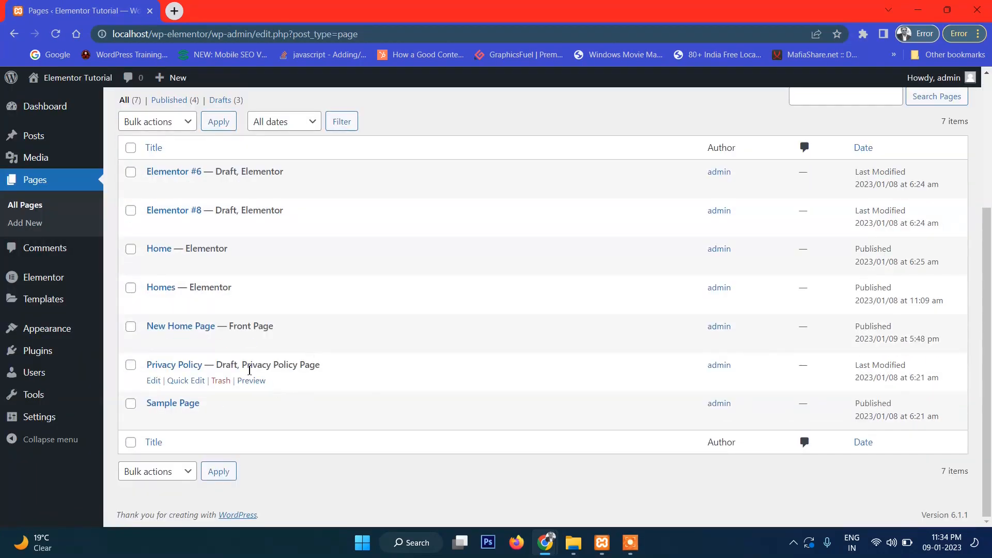
pyautogui.click(154, 343)
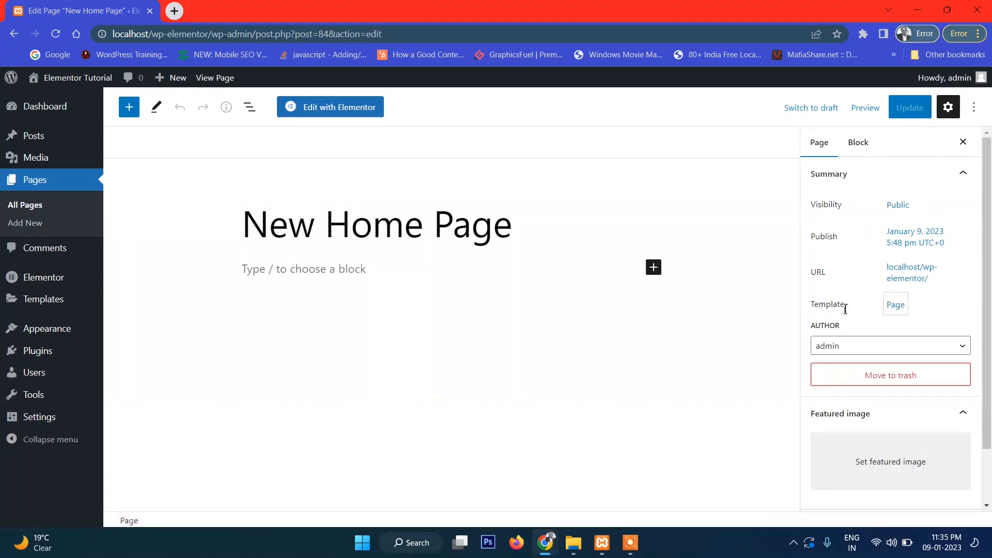
# - Set New Home Page's template to Elementor Full Width, update it, and view the page
pyautogui.click(896, 310)
pyautogui.click(871, 403)
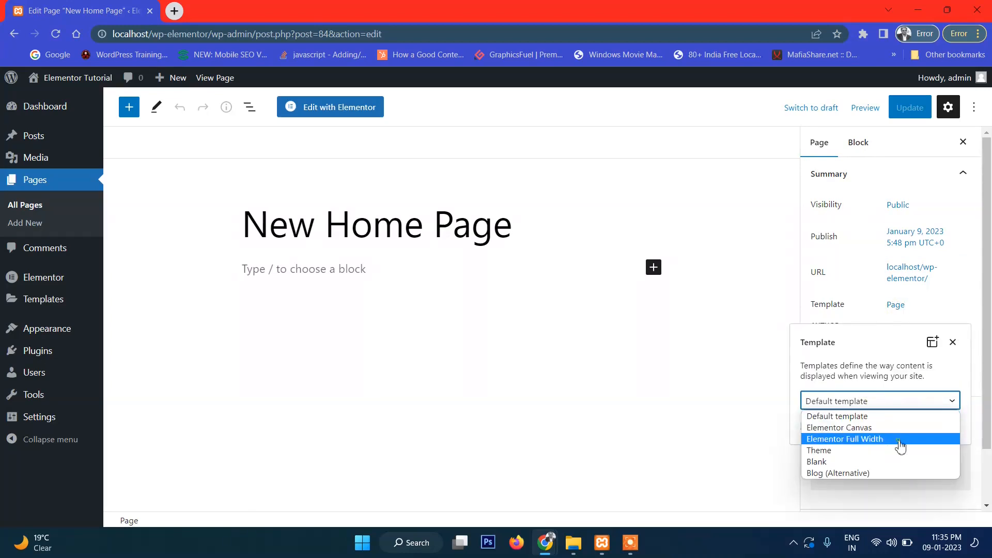
pyautogui.click(898, 440)
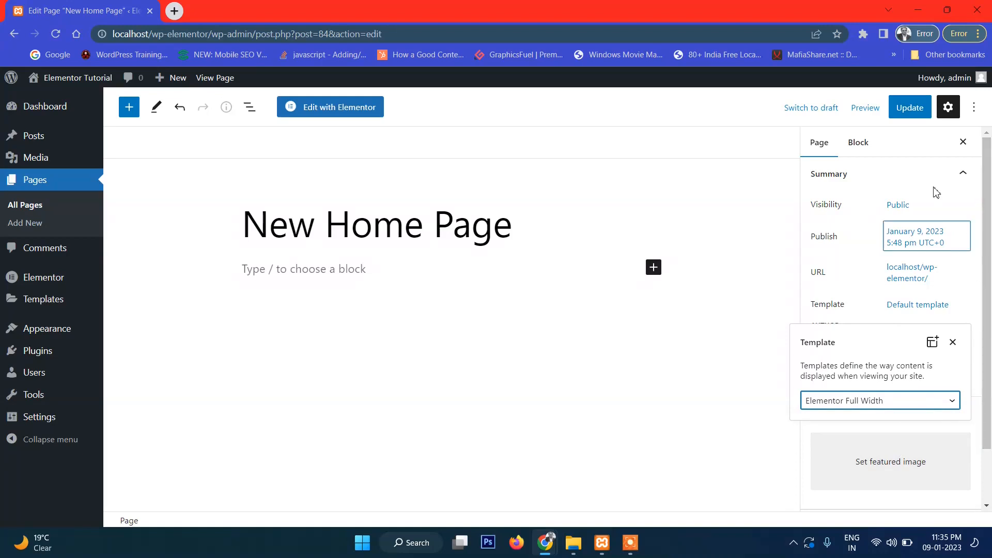
pyautogui.click(907, 109)
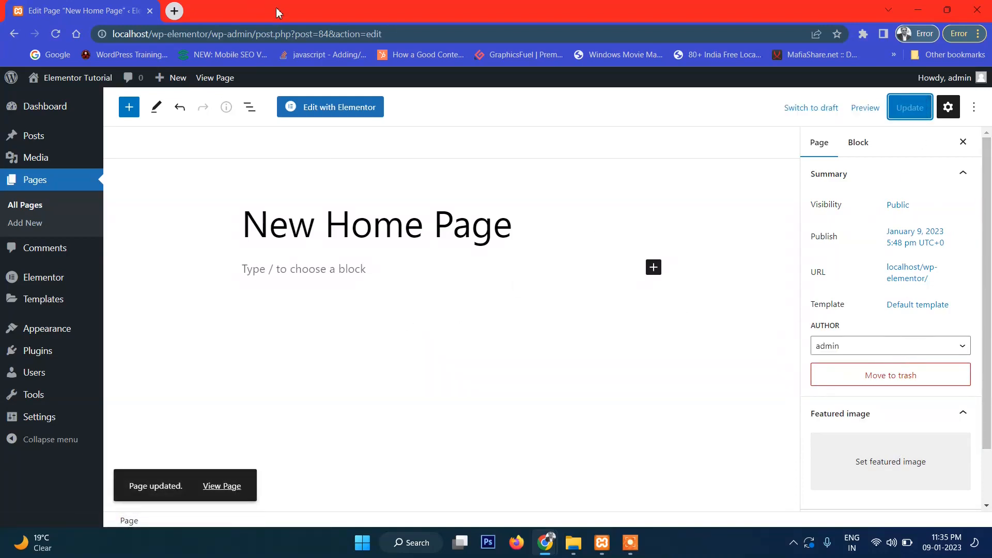
pyautogui.click(216, 486)
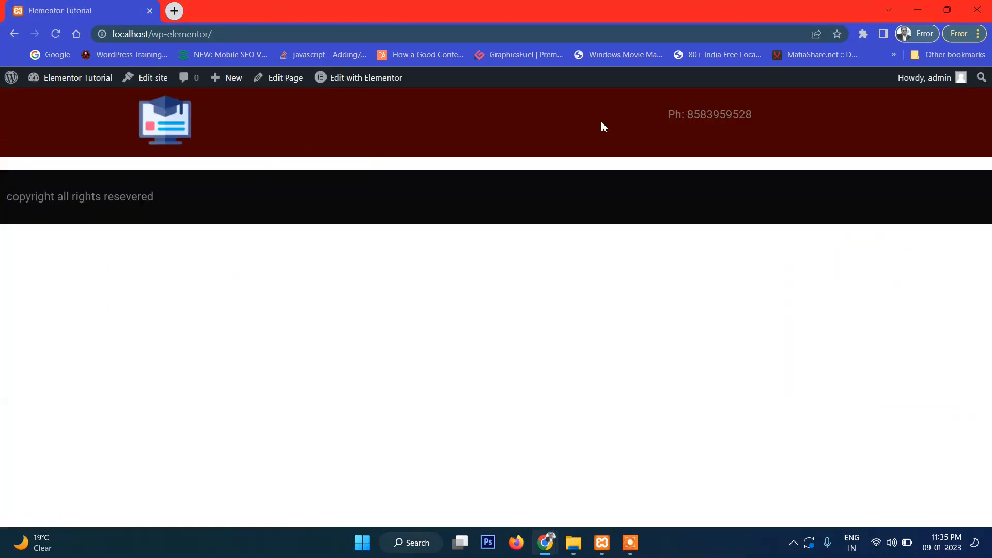
# - Highlight the header phone number, open Elementor's Theme Builder, then go back to the page editor
pyautogui.moveTo(615, 123); pyautogui.dragTo(870, 124)
pyautogui.click(213, 202)
pyautogui.moveTo(351, 82)
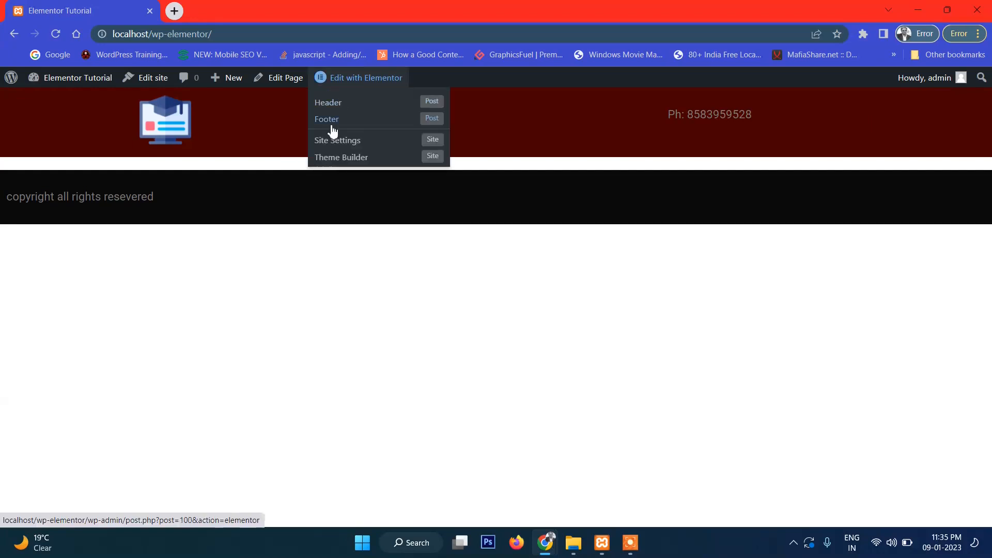
pyautogui.click(348, 157)
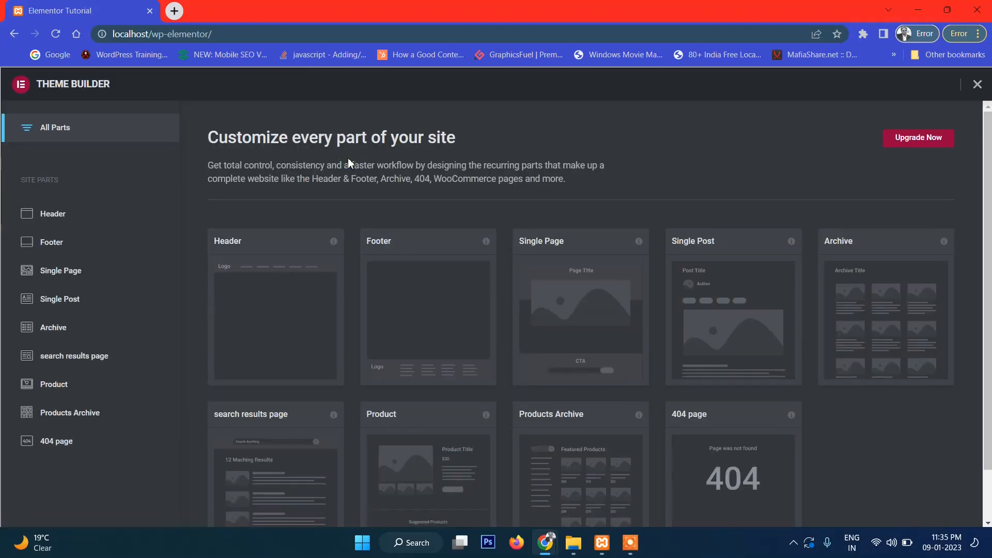
pyautogui.click(15, 34)
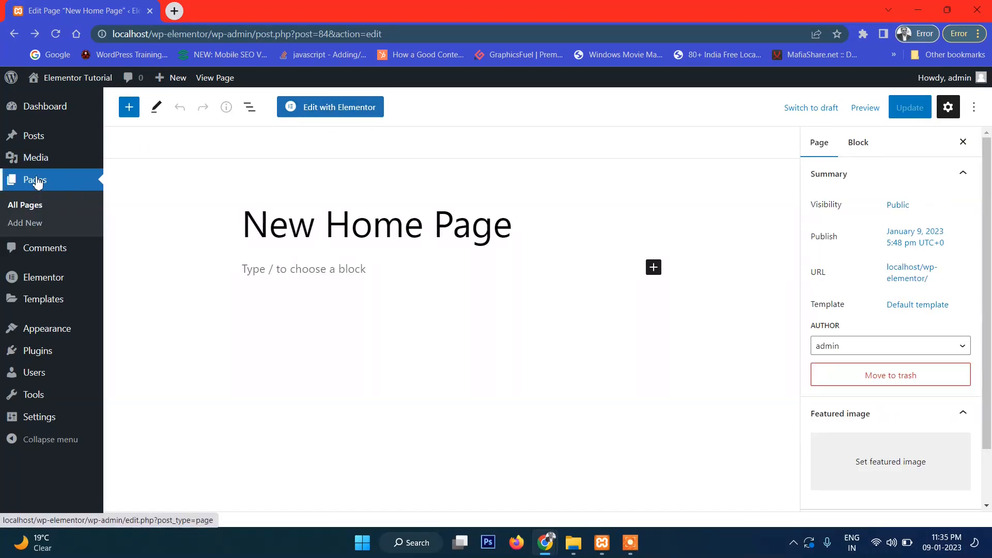
# - Edit New Home Page from All Pages, check its Template, update, and launch Edit with Elementor
pyautogui.click(27, 206)
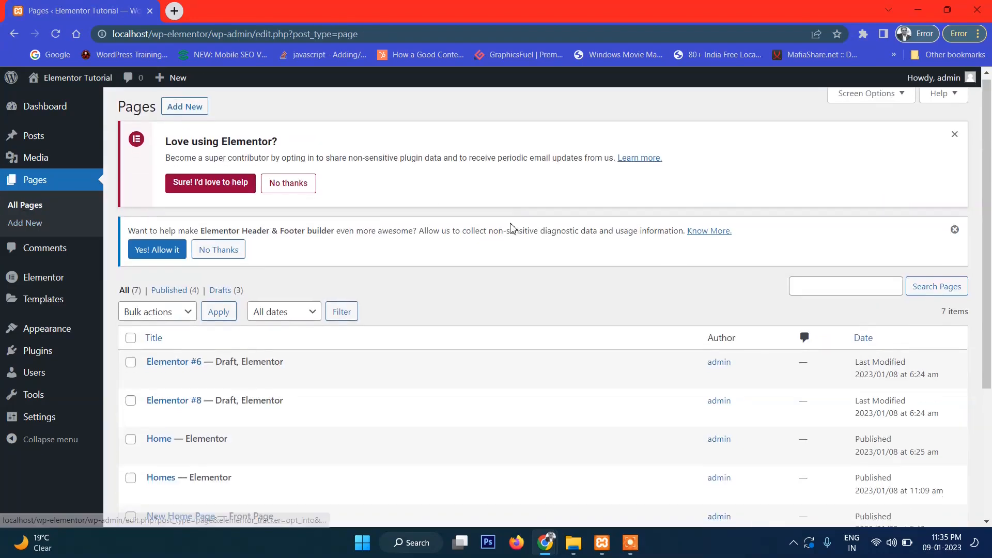
pyautogui.scroll(-3, 423, 278)
pyautogui.scroll(-2, 424, 278)
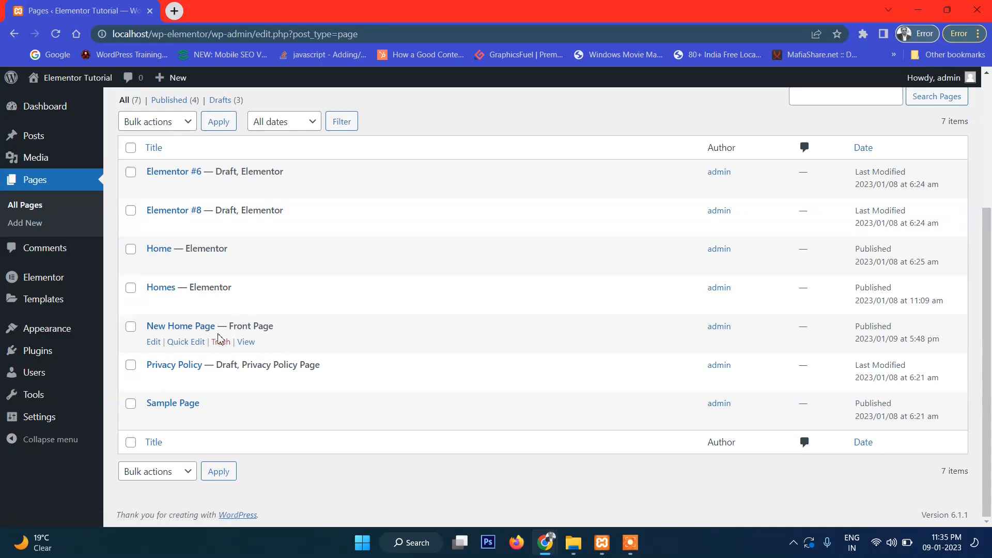
pyautogui.click(155, 345)
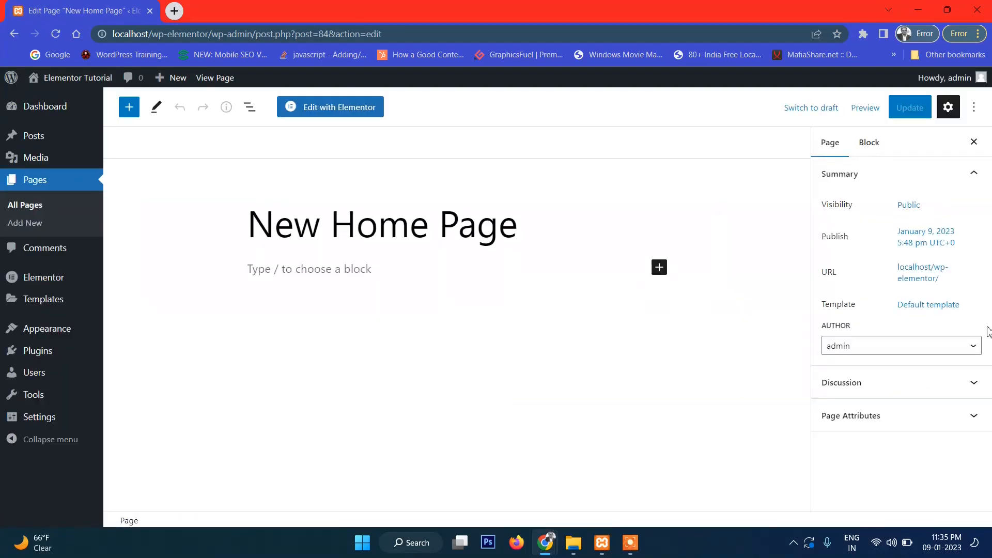
pyautogui.click(933, 309)
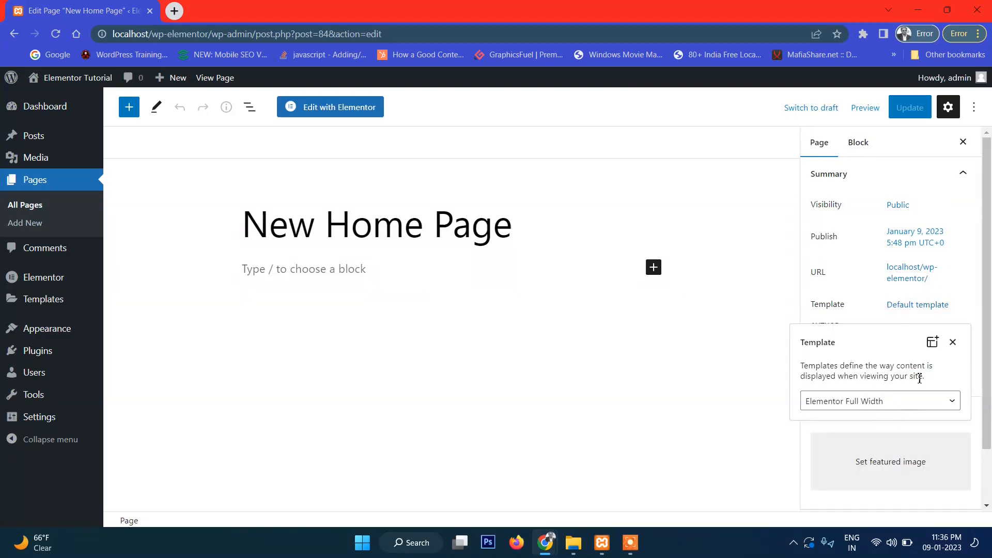
pyautogui.click(907, 114)
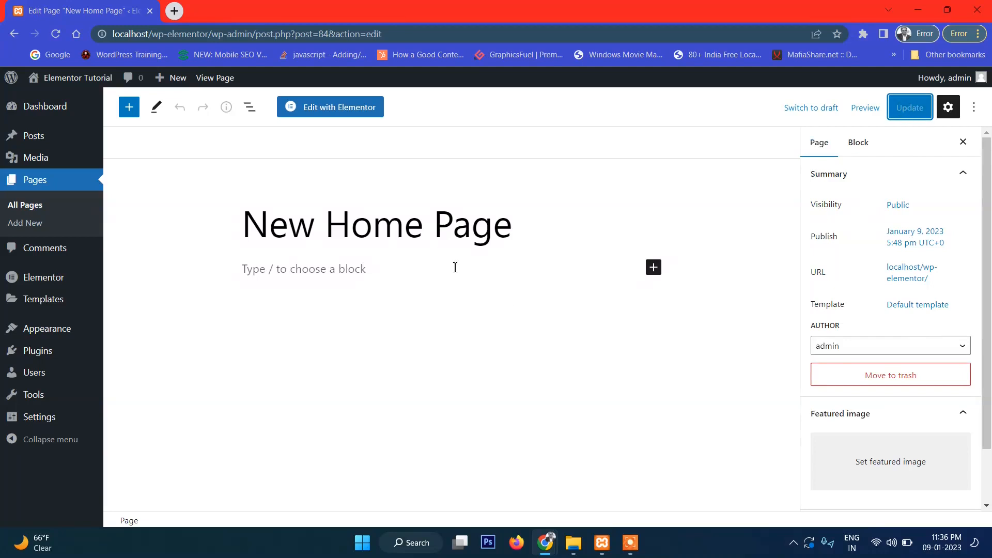
pyautogui.click(325, 115)
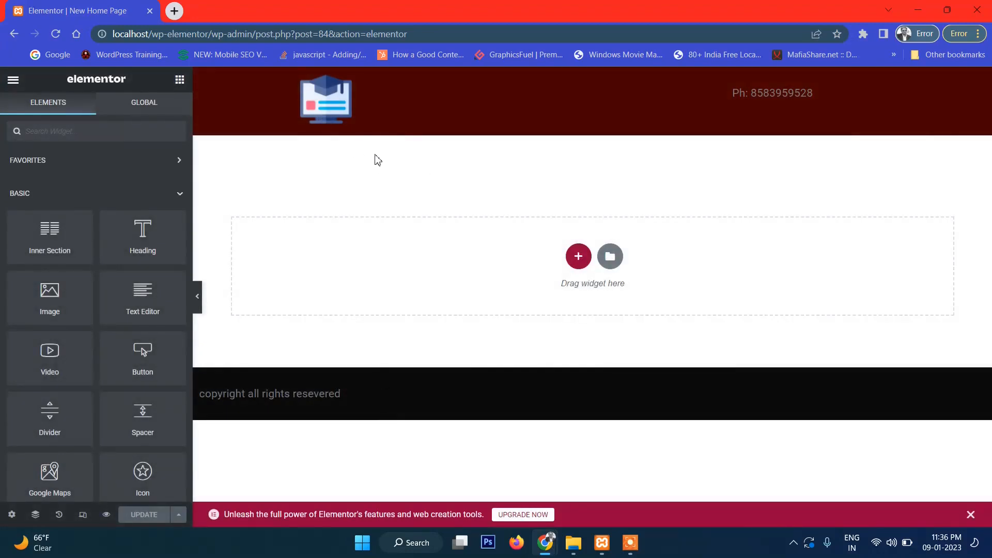
# - Add a three-column section below the header and place an Image widget in the first column
pyautogui.click(578, 261)
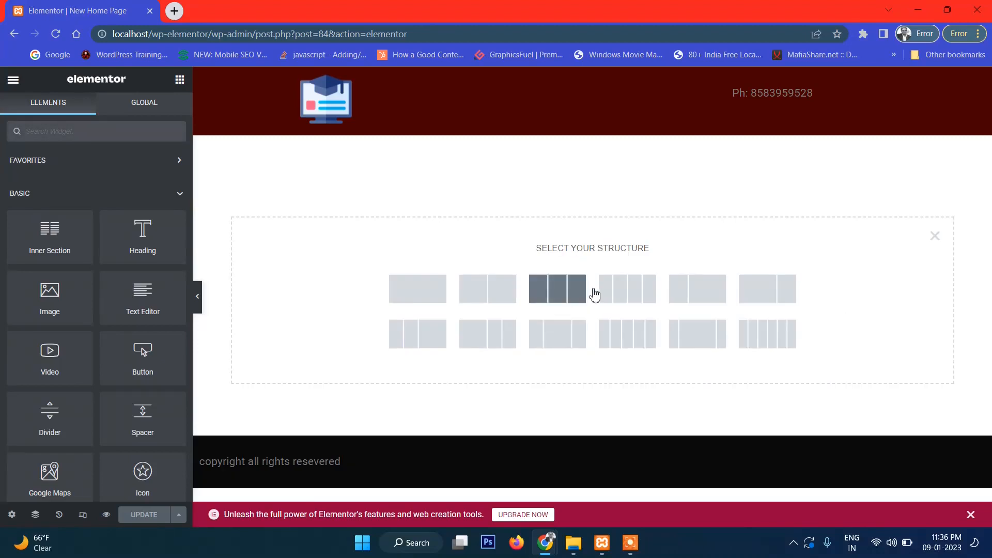
pyautogui.click(560, 305)
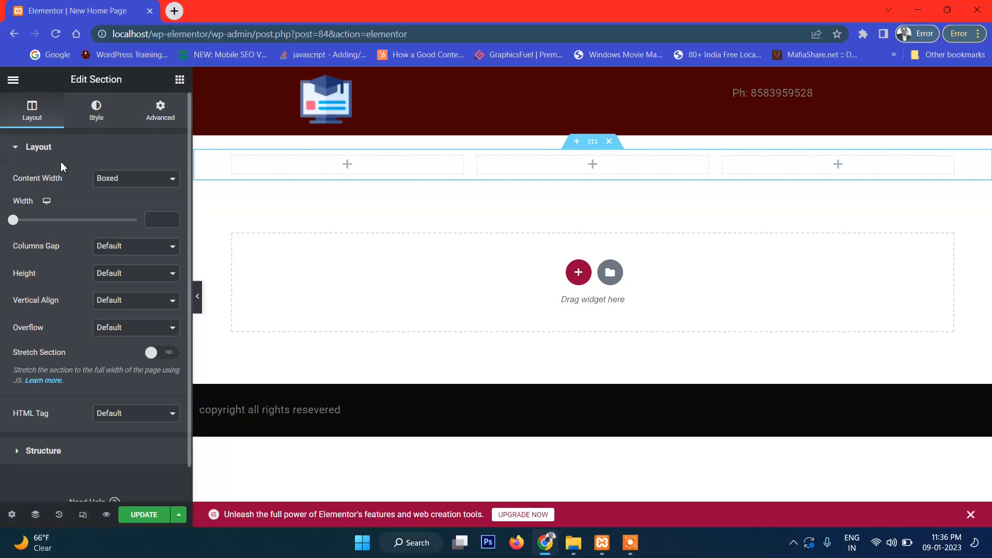
pyautogui.click(346, 166)
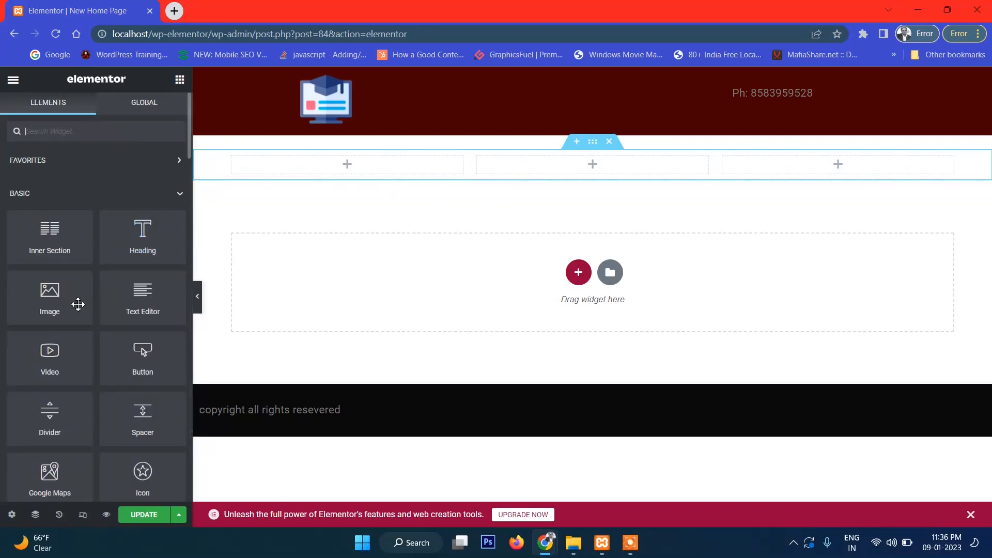
pyautogui.moveTo(61, 306); pyautogui.dragTo(360, 180)
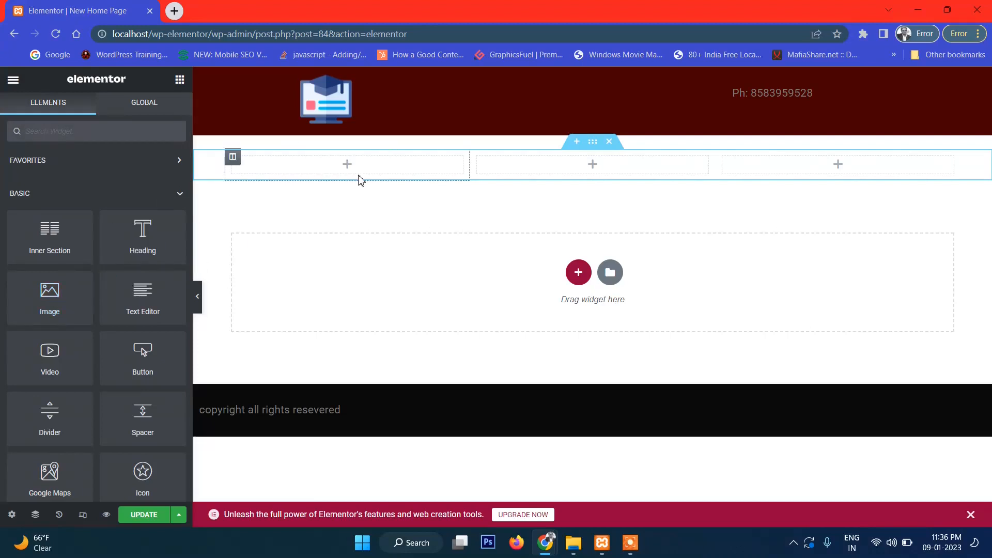
pyautogui.moveTo(50, 297); pyautogui.dragTo(349, 171)
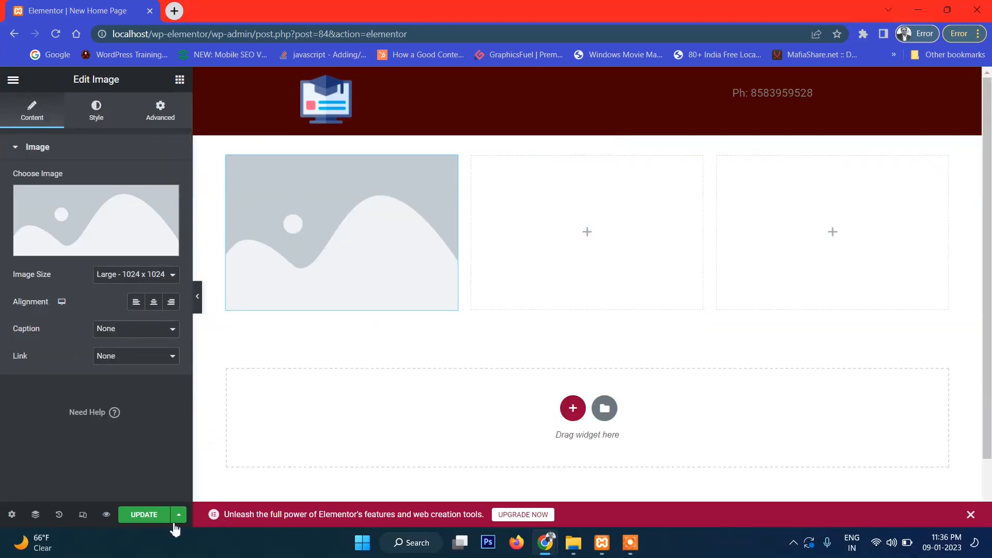
# - Put Image widgets in the second and third columns, then preview the page in a new tab
pyautogui.click(587, 233)
pyautogui.moveTo(49, 297); pyautogui.dragTo(567, 259)
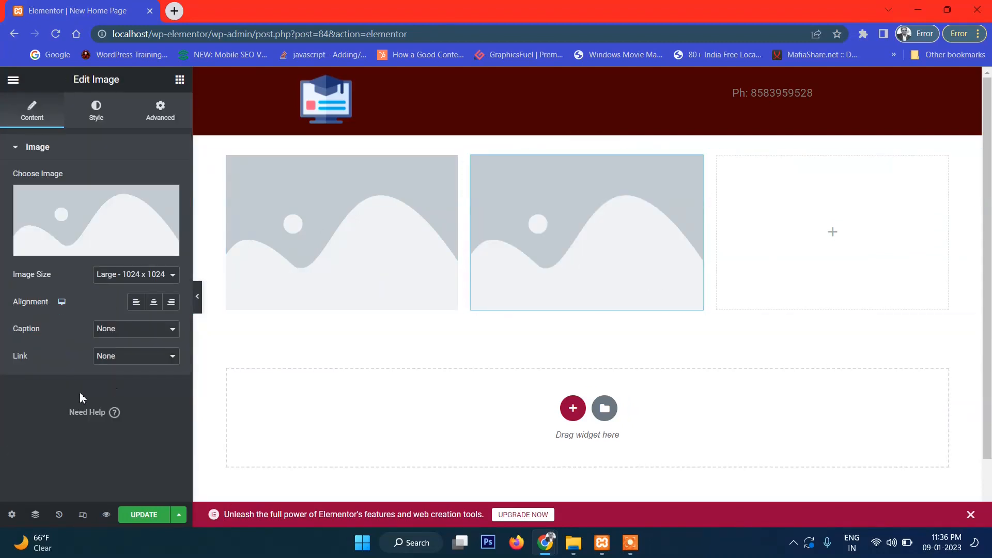
pyautogui.click(829, 233)
pyautogui.moveTo(50, 297); pyautogui.dragTo(876, 264)
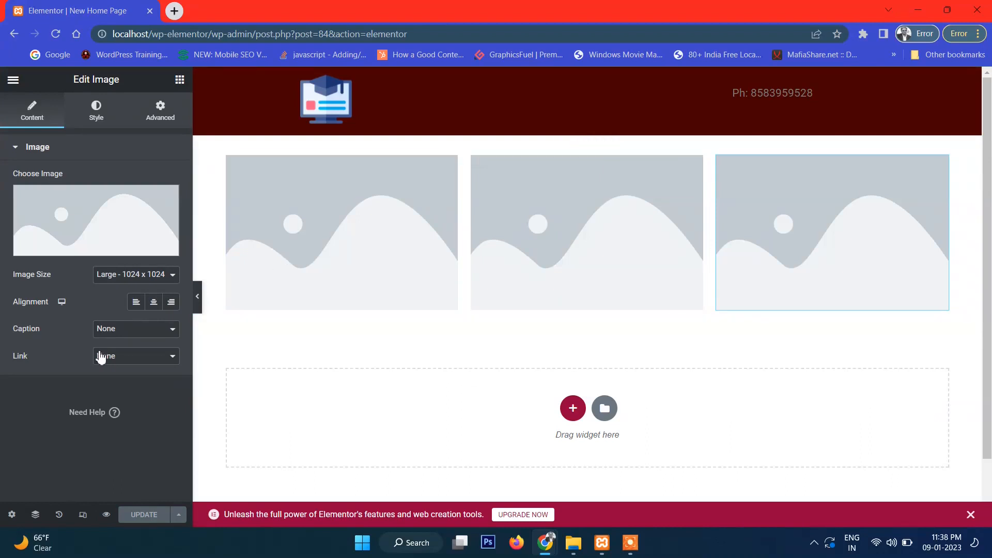
pyautogui.click(105, 516)
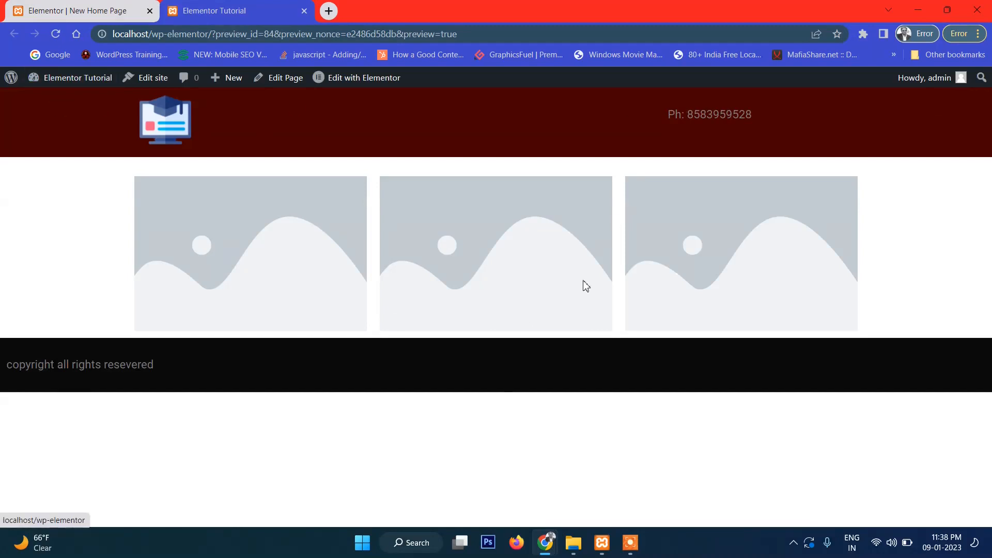
# - Check the preview's three placeholder images, footer and header phone number, then load the home page
pyautogui.moveTo(237, 337); pyautogui.dragTo(500, 378)
pyautogui.moveTo(36, 245); pyautogui.dragTo(990, 227)
pyautogui.click(915, 216)
pyautogui.moveTo(568, 228); pyautogui.dragTo(44, 207)
pyautogui.click(41, 199)
pyautogui.moveTo(75, 126); pyautogui.dragTo(51, 123)
pyautogui.click(31, 125)
pyautogui.click(37, 176)
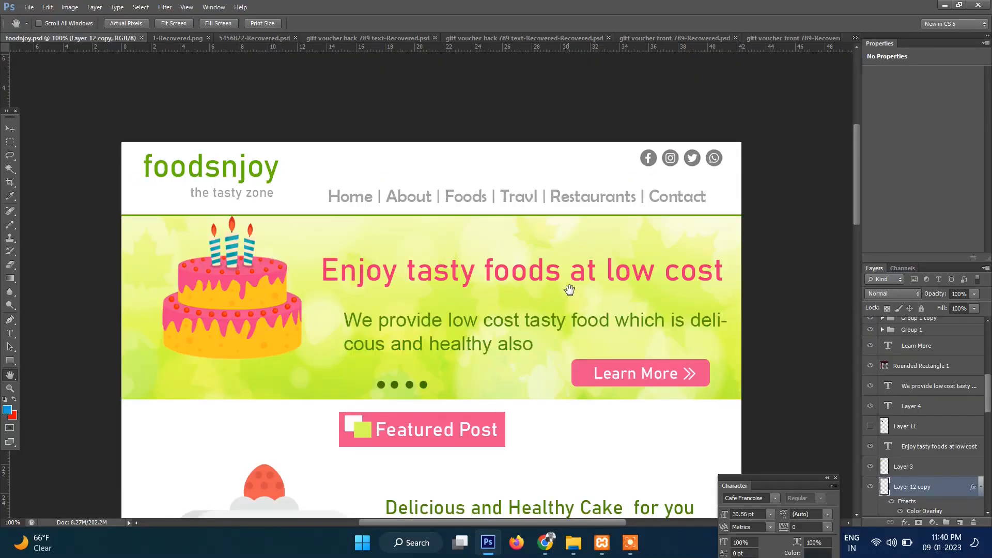
# - Scroll through the foodsnjoy.psd mockup from the header and cake banner down to the Featured Post entries
pyautogui.scroll(-4, 576, 275)
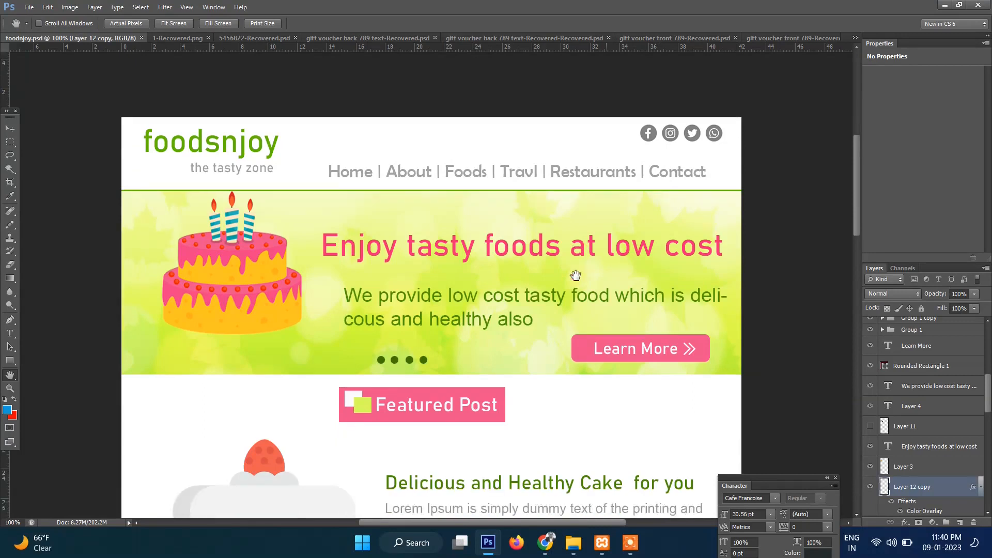
pyautogui.scroll(-5, 575, 274)
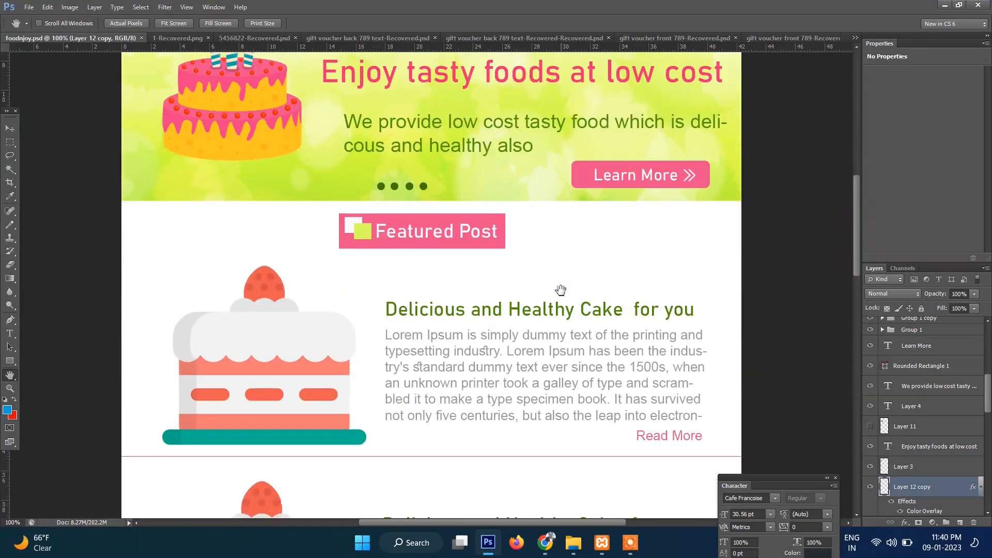
pyautogui.scroll(-8, 560, 291)
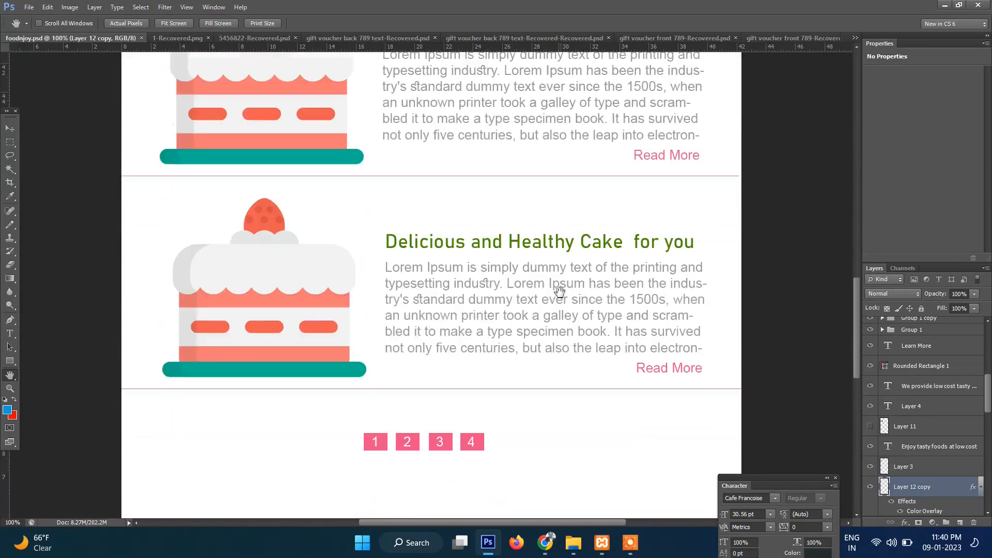
pyautogui.scroll(10, 559, 291)
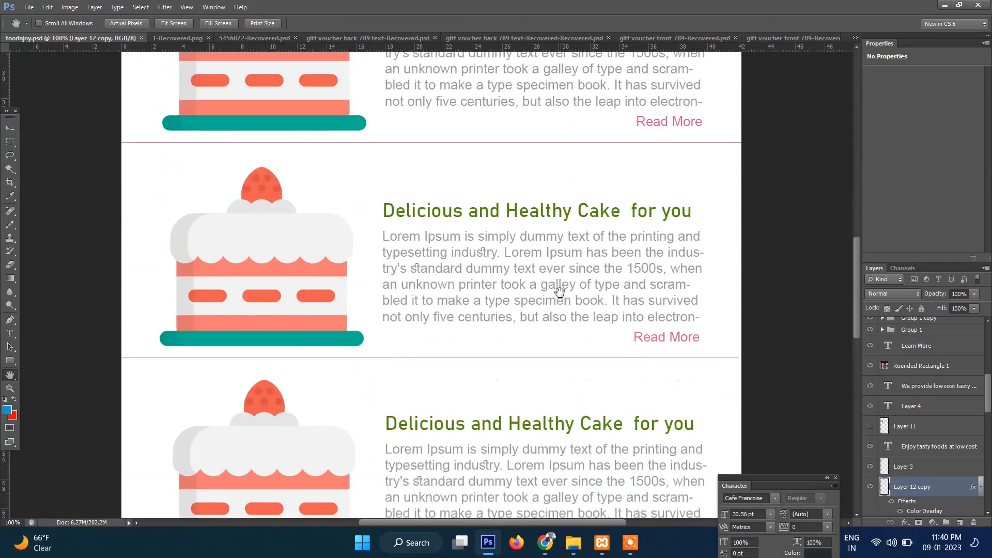
pyautogui.scroll(6, 560, 291)
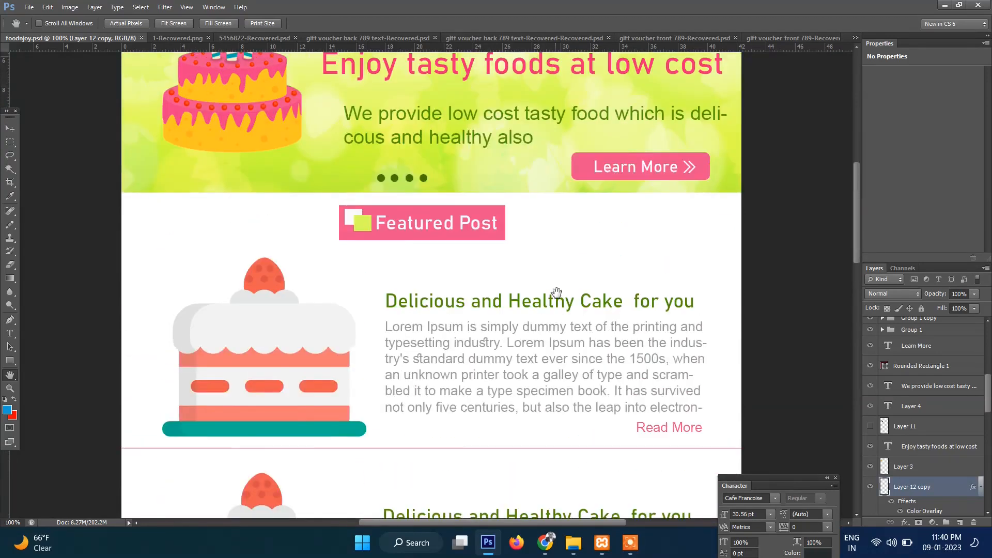
pyautogui.scroll(3, 556, 293)
pyautogui.scroll(-2, 556, 293)
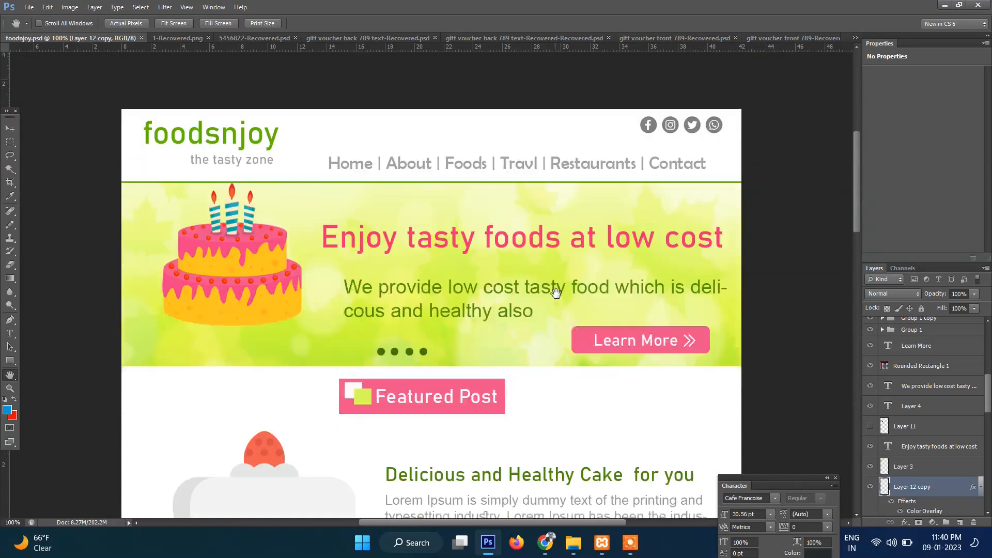